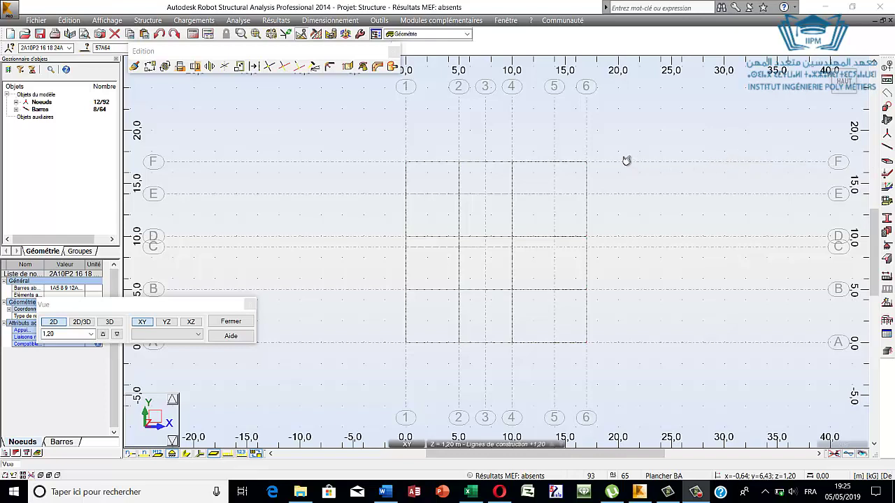
Draw the closed contour of the top bay, grids 1–6 between lines D and F
left_click(887, 94)
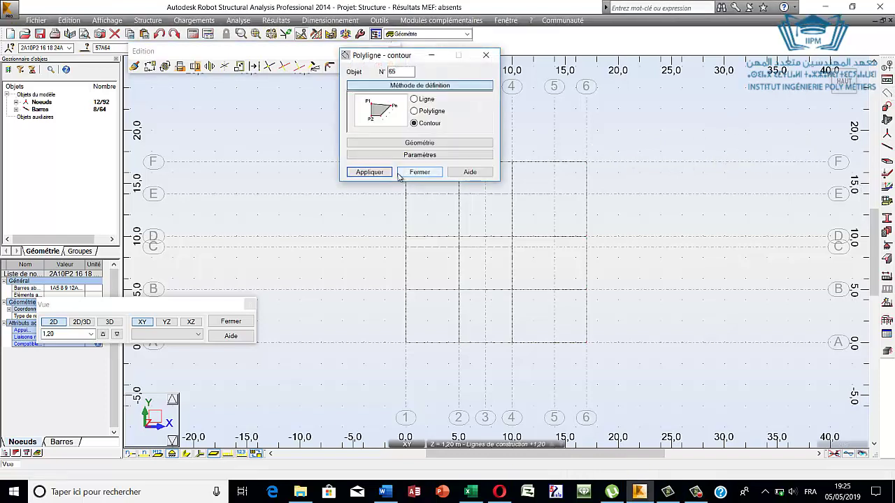
left_click_drag(407, 55, 200, 126)
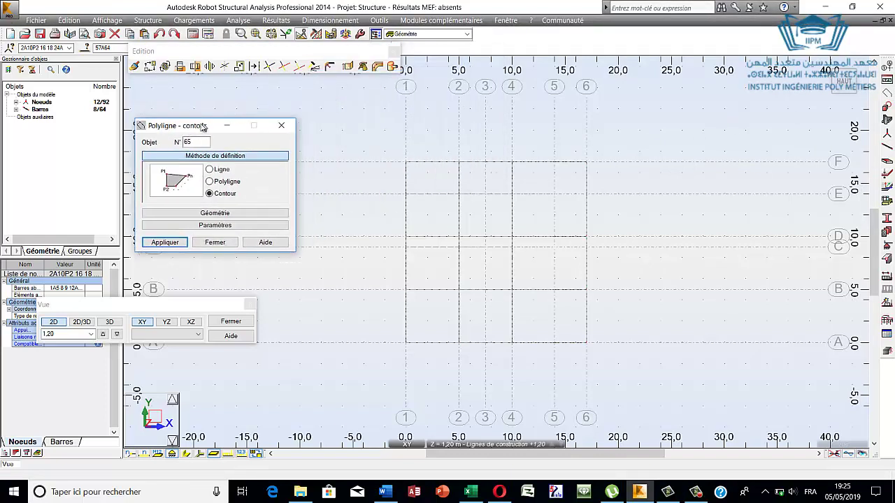
left_click(410, 165)
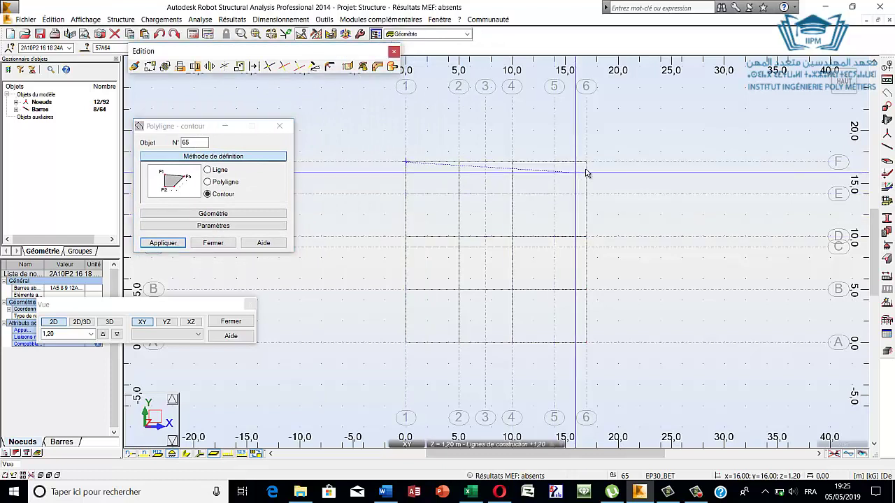
left_click(587, 236)
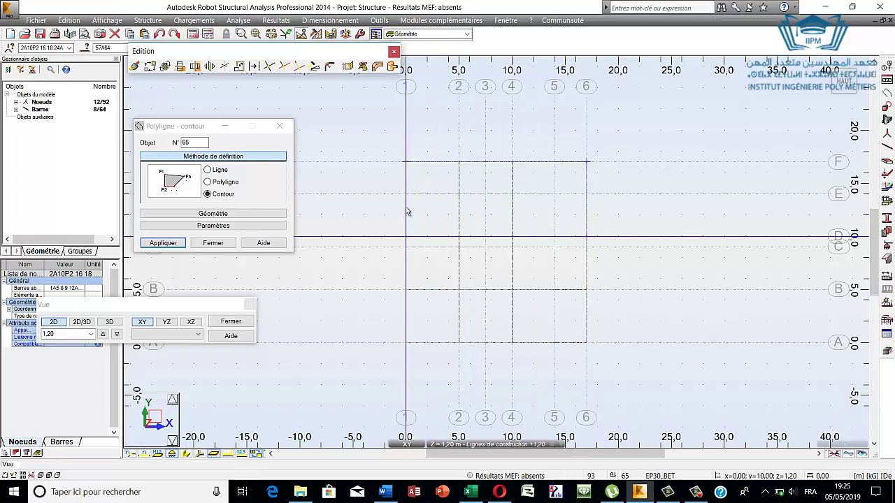
left_click(407, 164)
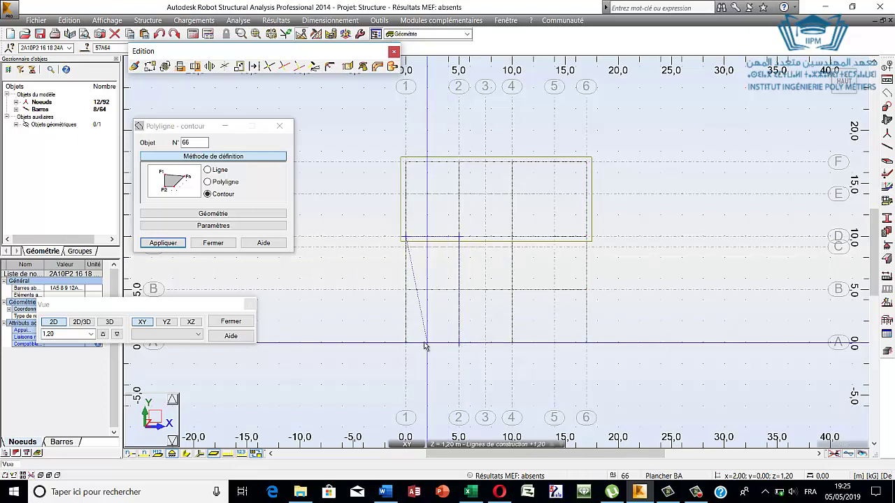
Draw the left bay contour (grids 1–2, D–A) and the grids 2–4, B–A contour
left_click(407, 240)
left_click(459, 289)
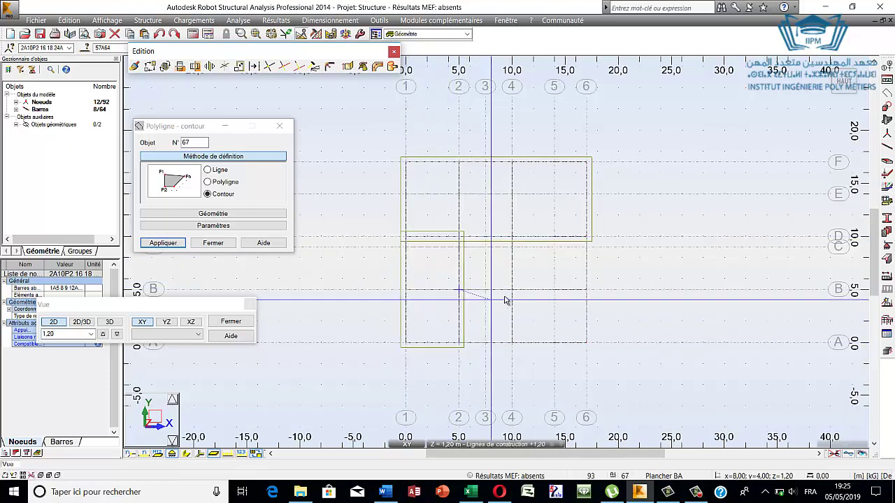
key("Escape")
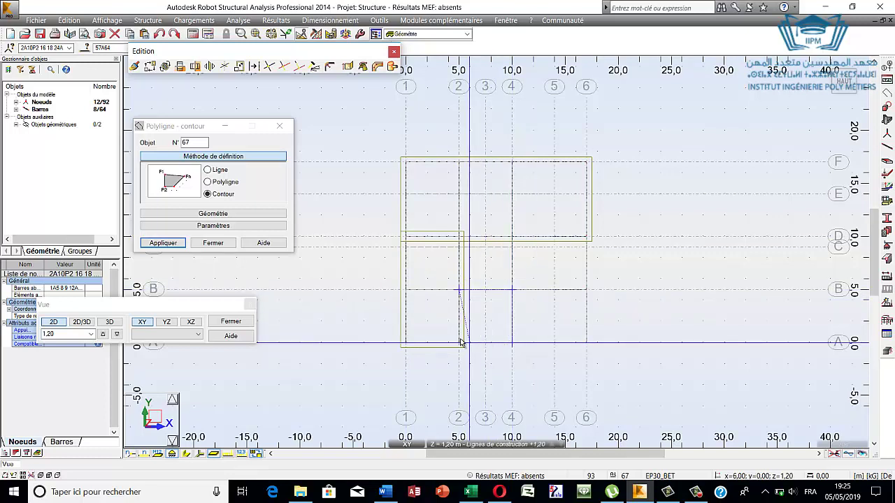
left_click(461, 294)
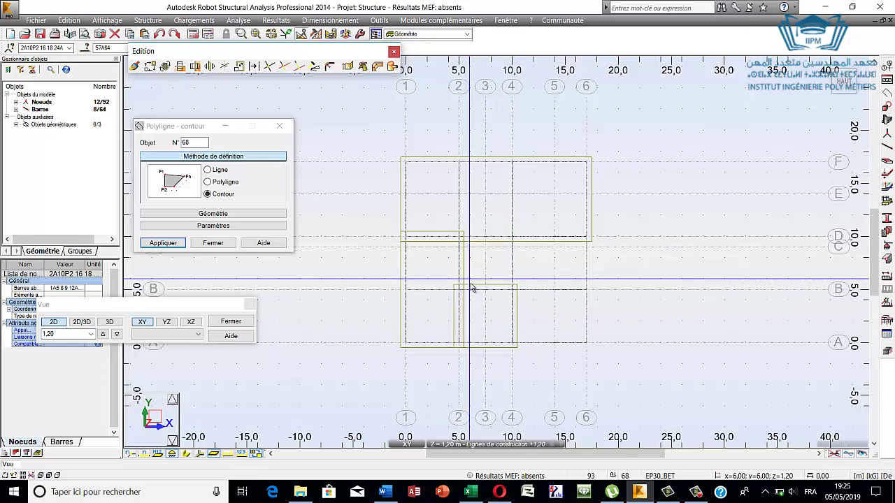
Draw the closed right-bay contour from grid 4 to 6 between lines D and A
left_click(512, 237)
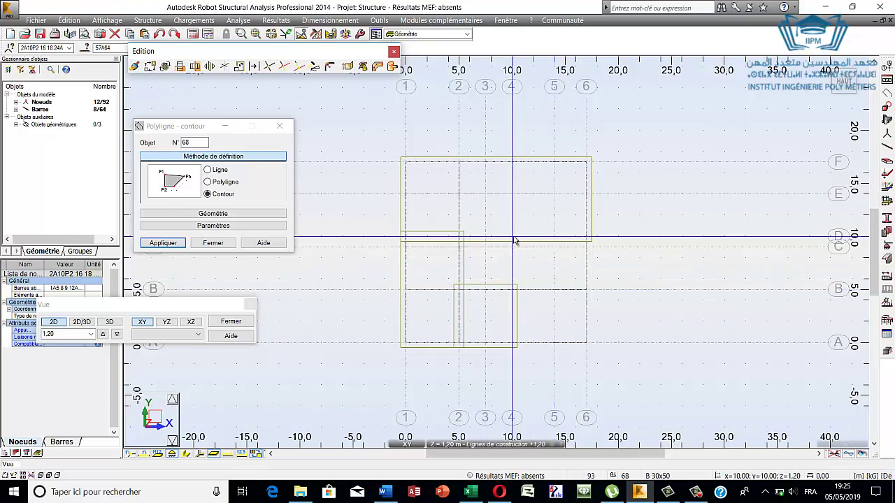
left_click(586, 237)
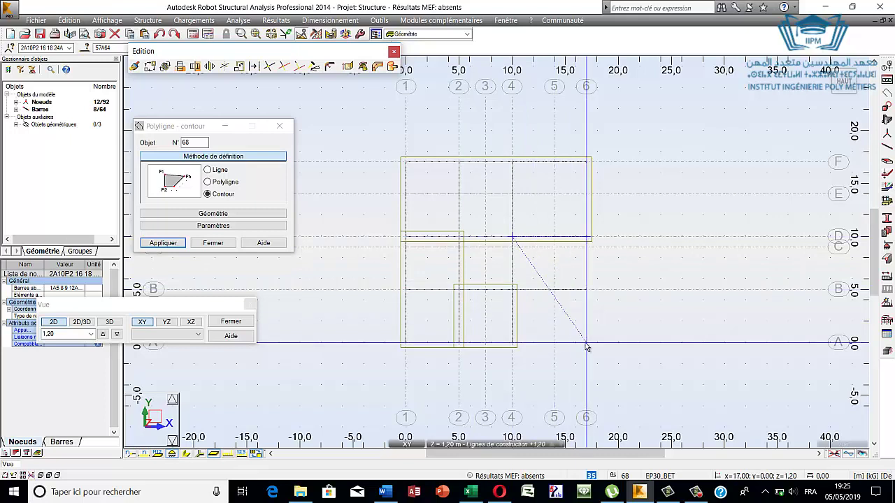
left_click(586, 342)
left_click(511, 343)
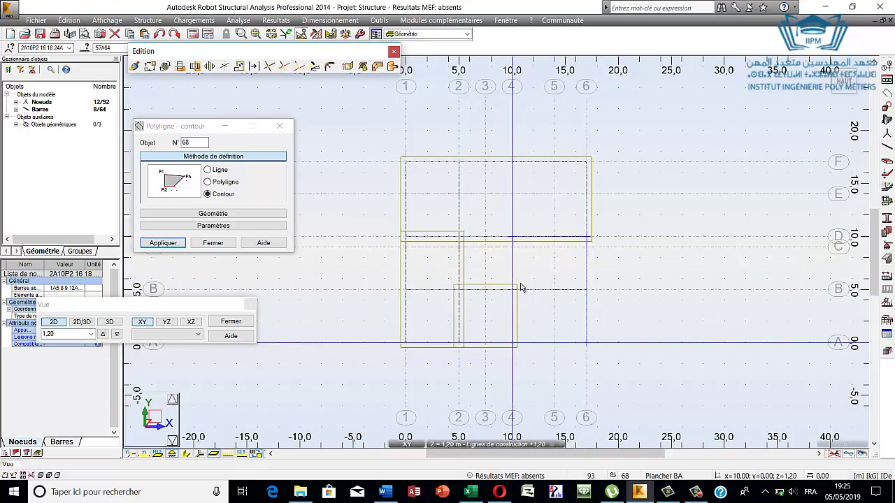
left_click(512, 237)
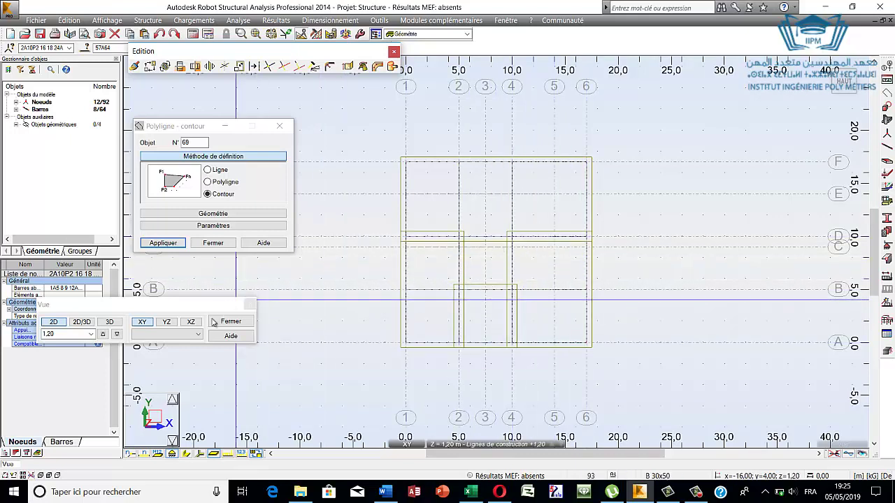
left_click(215, 242)
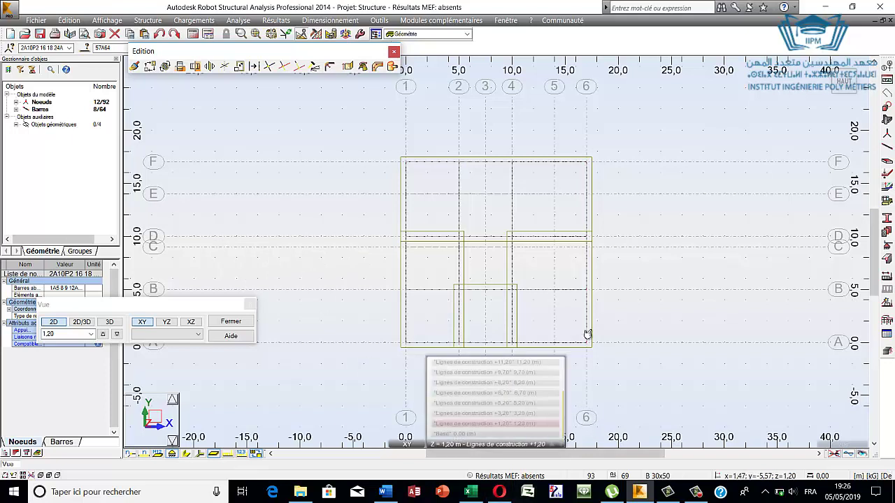
Show the Panneau settings with Plancher BA reinforcement and EP30_BET thickness
left_click(886, 166)
mouse_move(405, 176)
left_mouse_down()
mouse_move(420, 131)
mouse_move(429, 243)
left_mouse_up()
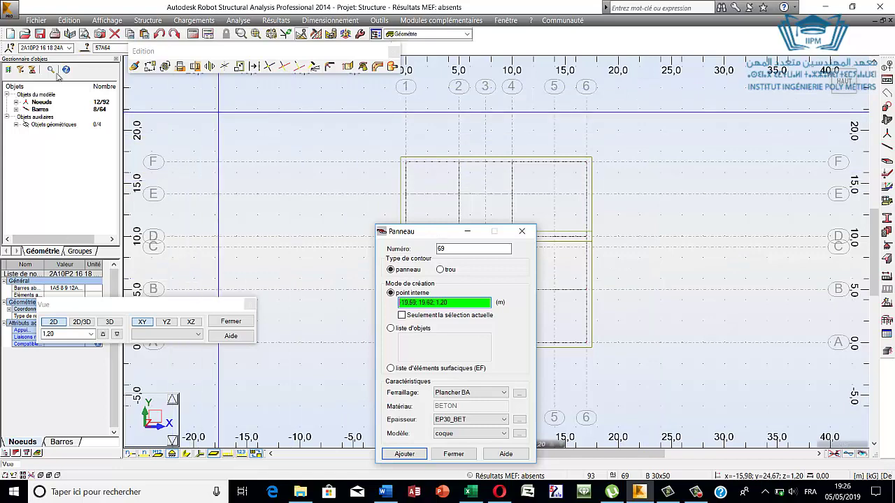
Create a 12 cm thickness named EP12_BET, overwriting the existing one, and use it for panels
left_click_drag(428, 233, 423, 97)
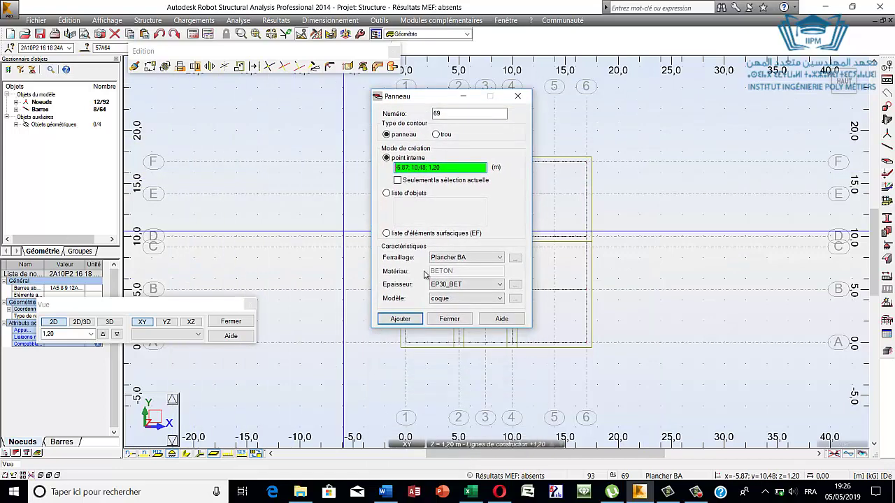
left_click(514, 287)
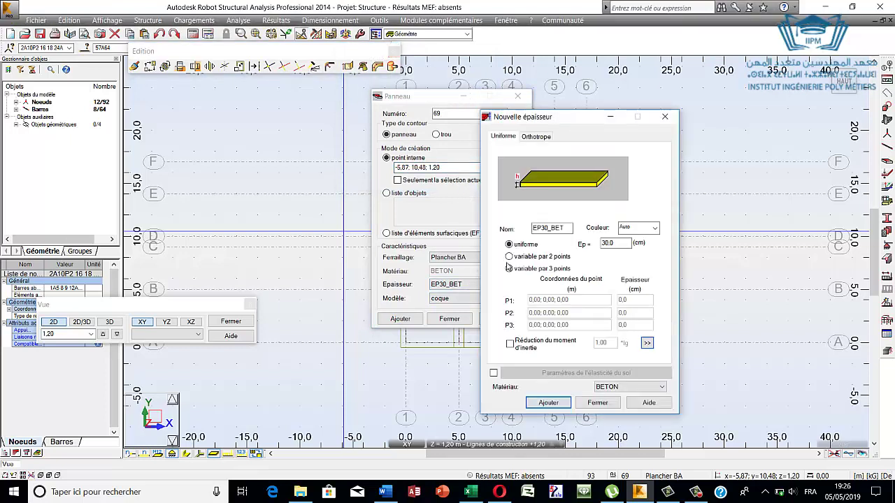
double_click(557, 226)
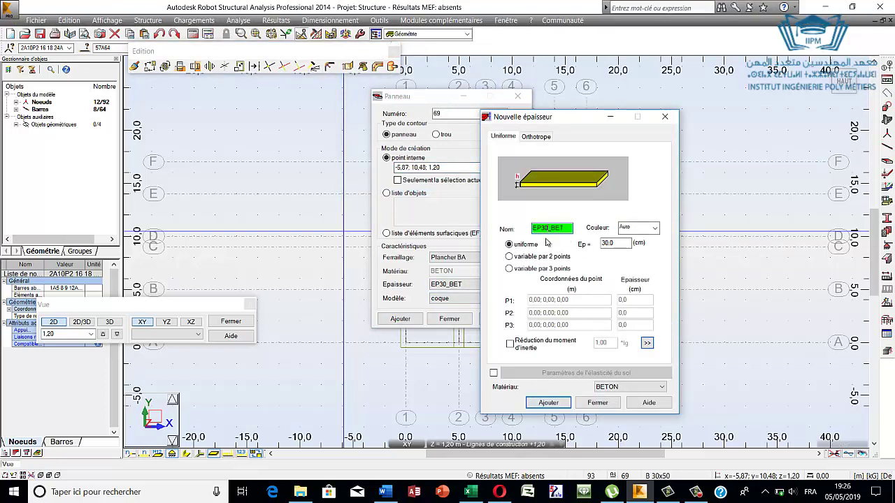
key("BackSpace")
double_click(608, 243)
type("12")
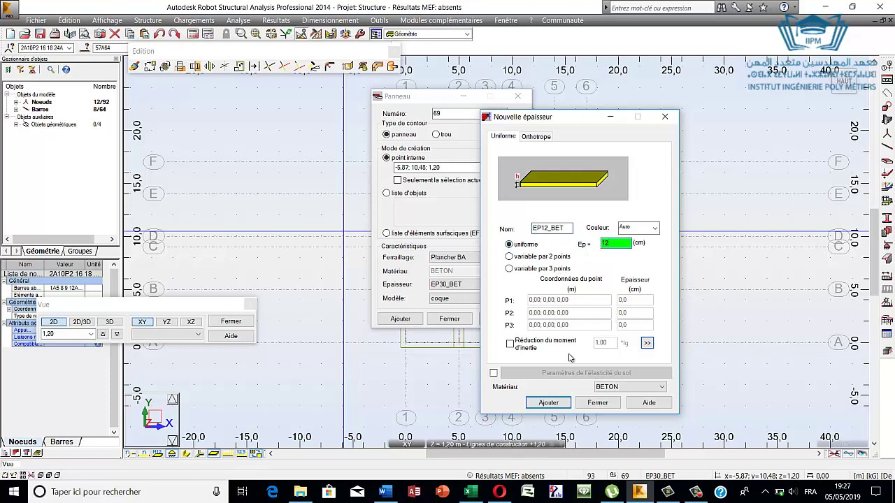
left_click(548, 403)
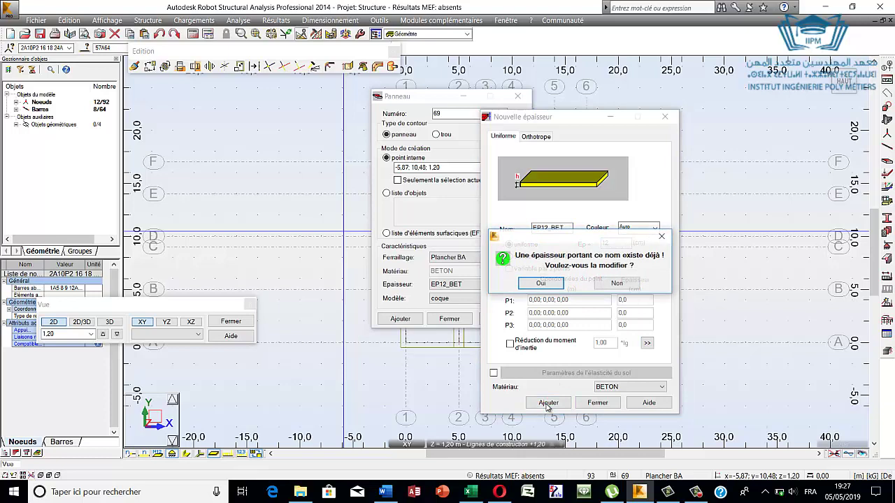
left_click(540, 283)
left_click(598, 403)
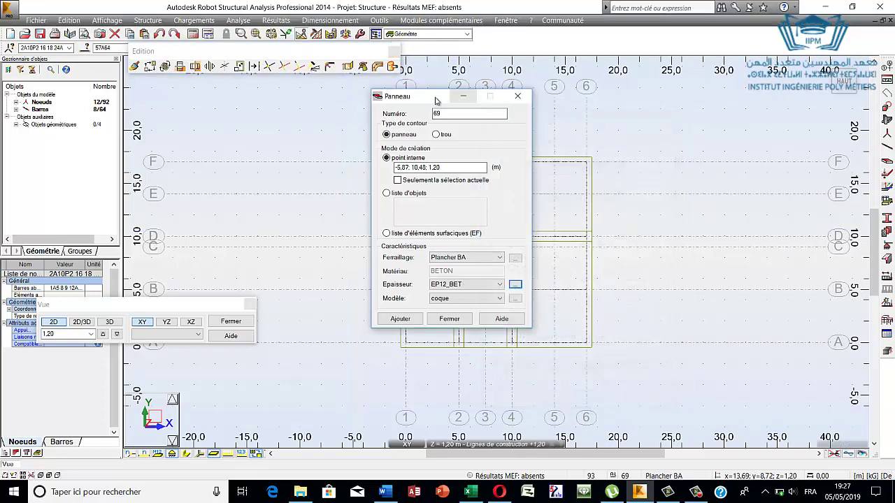
mouse_move(443, 98)
left_mouse_down()
mouse_move(620, 93)
mouse_move(691, 80)
left_mouse_up()
Create slab panels from contour objects 65 (top bay) and 68 (right bay)
left_click(634, 174)
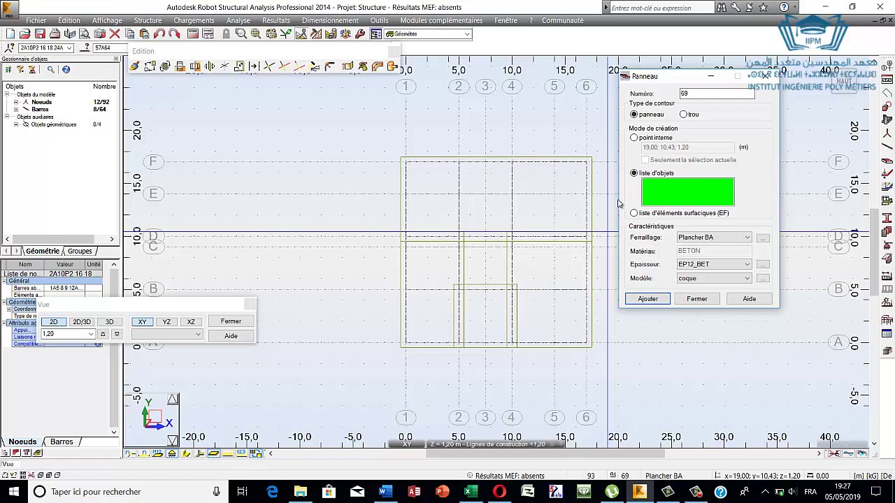
left_click(495, 160)
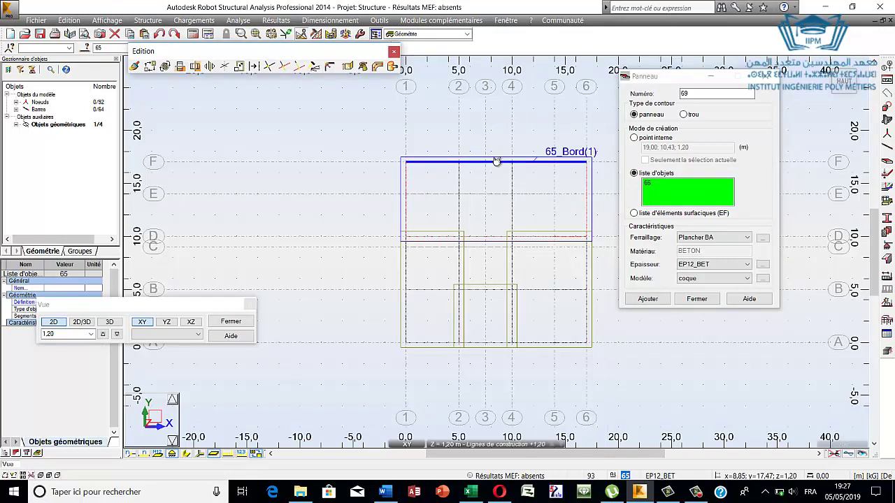
left_click(648, 298)
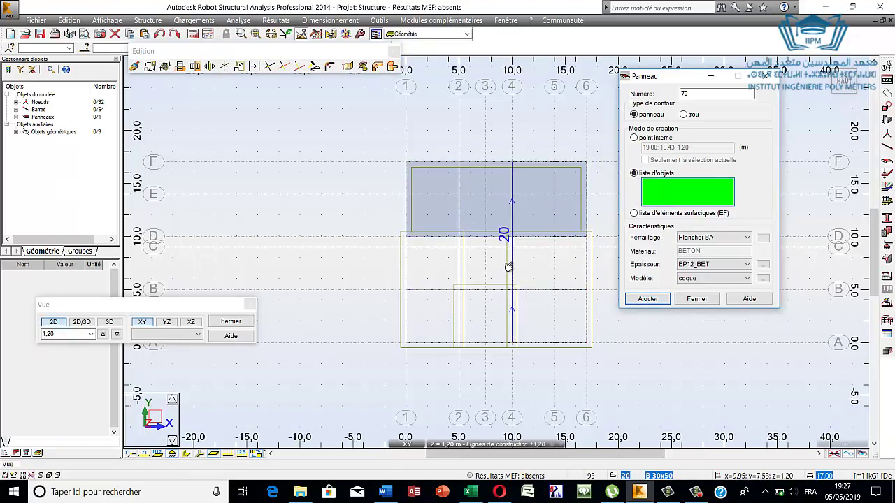
left_click(508, 264)
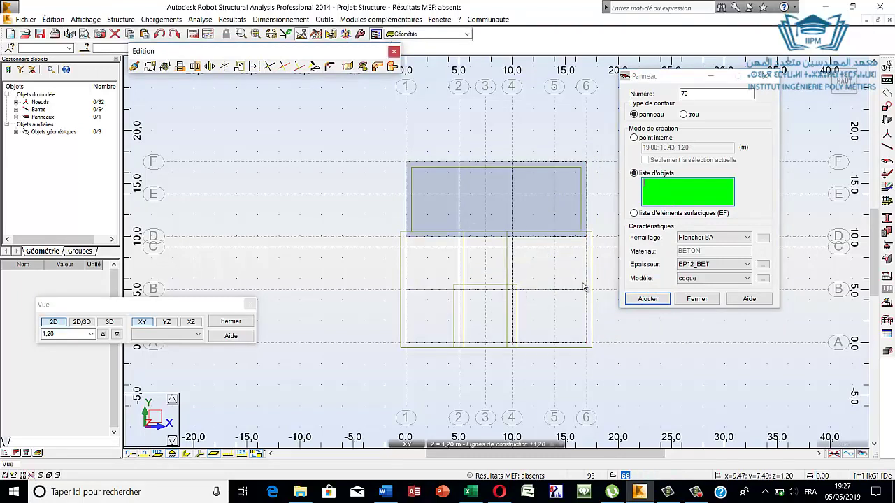
left_click(644, 301)
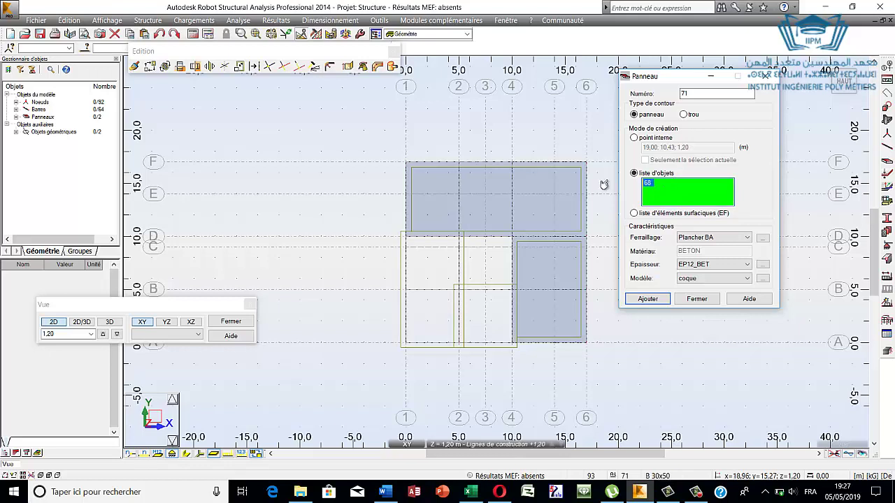
Create slab panels on stair-bay contour 67 and the left bay, after a failed beam-19 pick
left_click(459, 301)
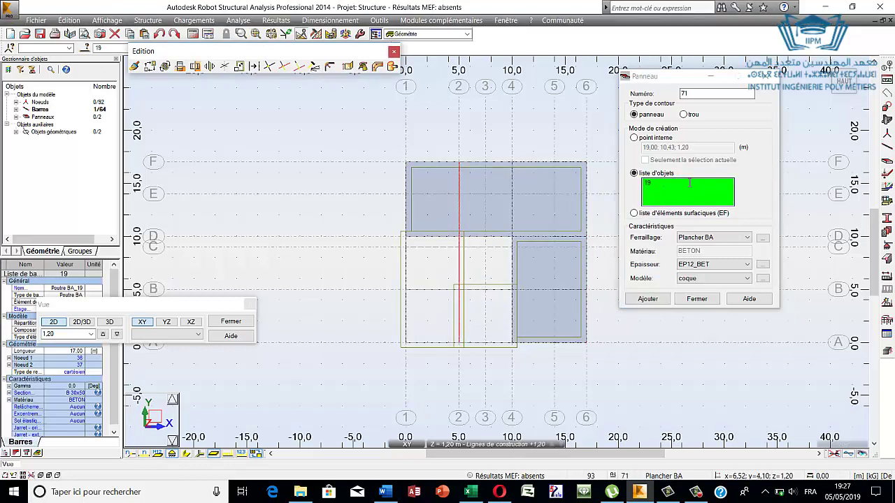
left_click(647, 299)
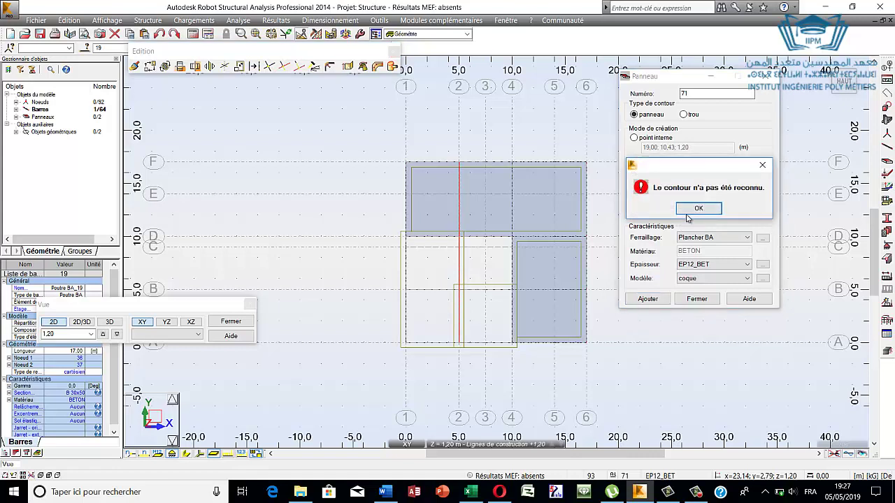
left_click(686, 213)
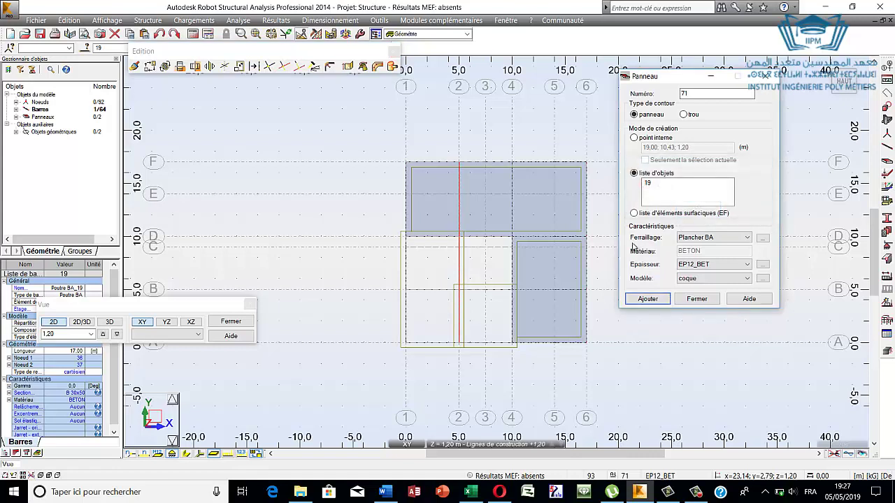
left_click(484, 289)
left_click(642, 300)
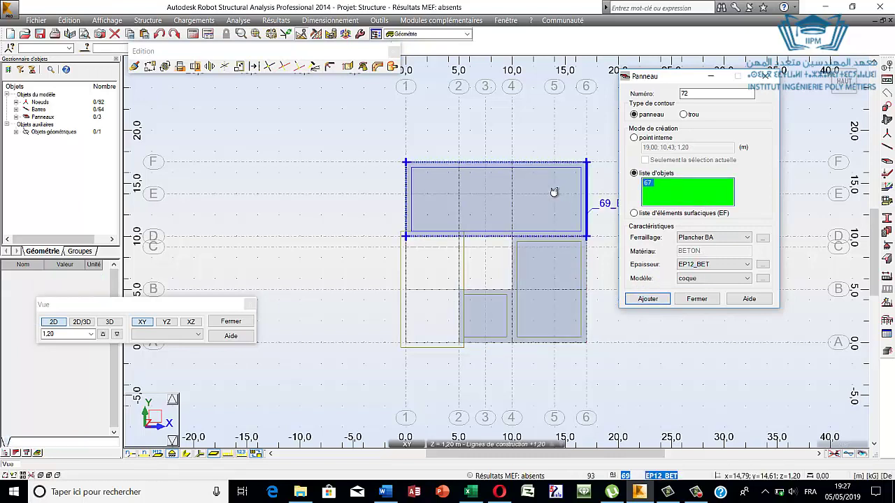
left_click(398, 273)
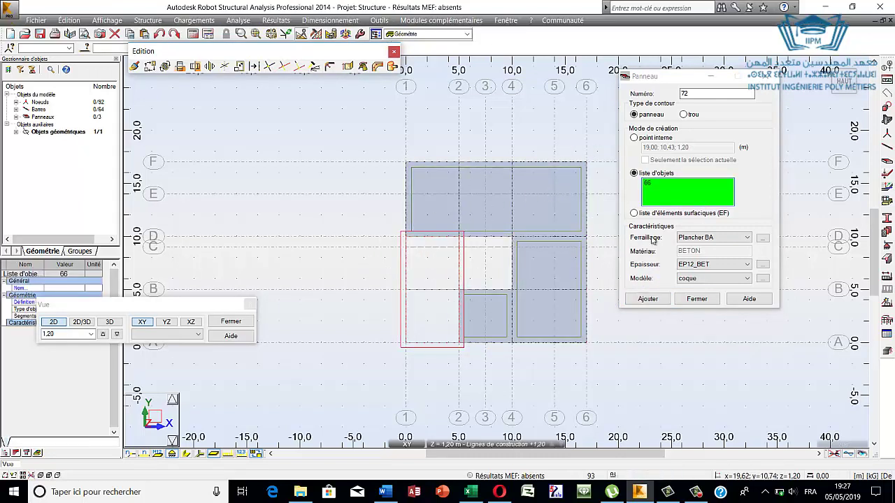
left_click(659, 301)
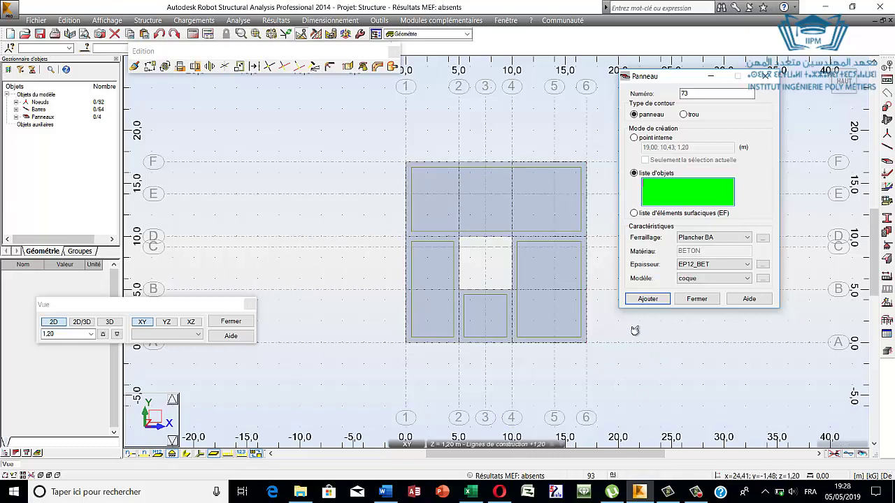
Copy the first-floor slab up to levels +5,20, +8,20, +11,20, +14,20 and +17,20
left_click(696, 299)
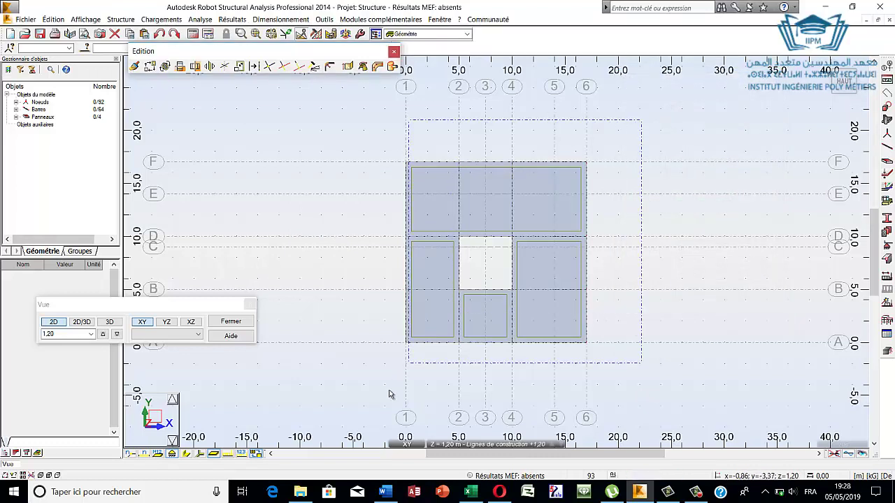
left_click_drag(390, 395, 380, 386)
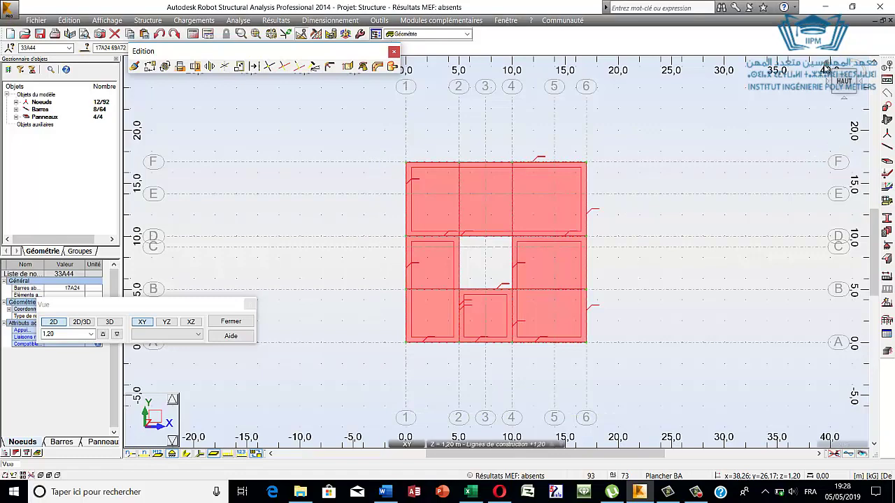
left_click(825, 67)
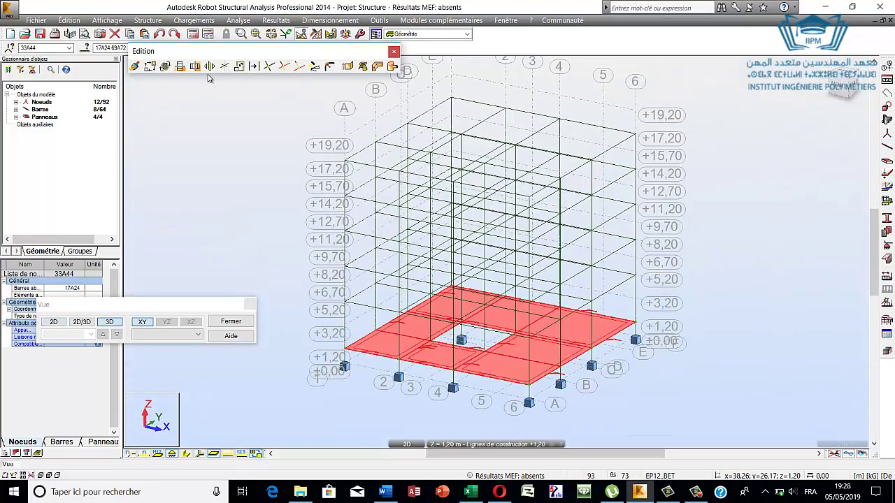
left_click(149, 67)
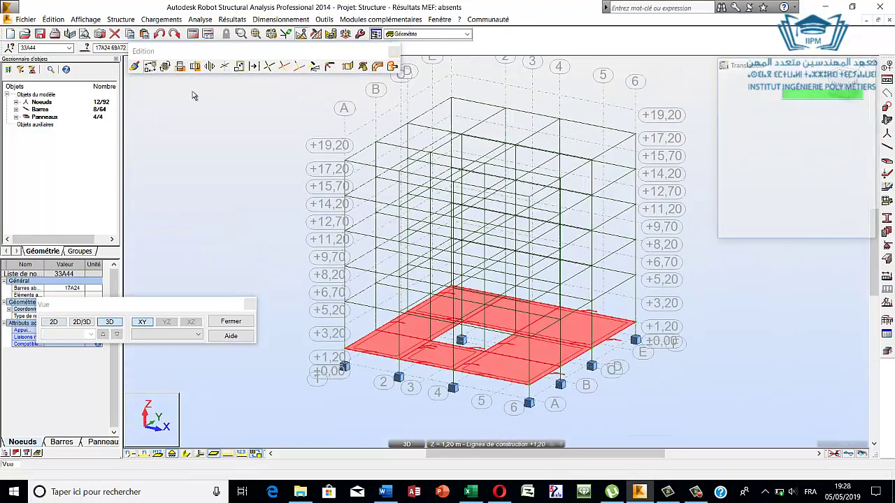
left_click(637, 324)
left_click(633, 280)
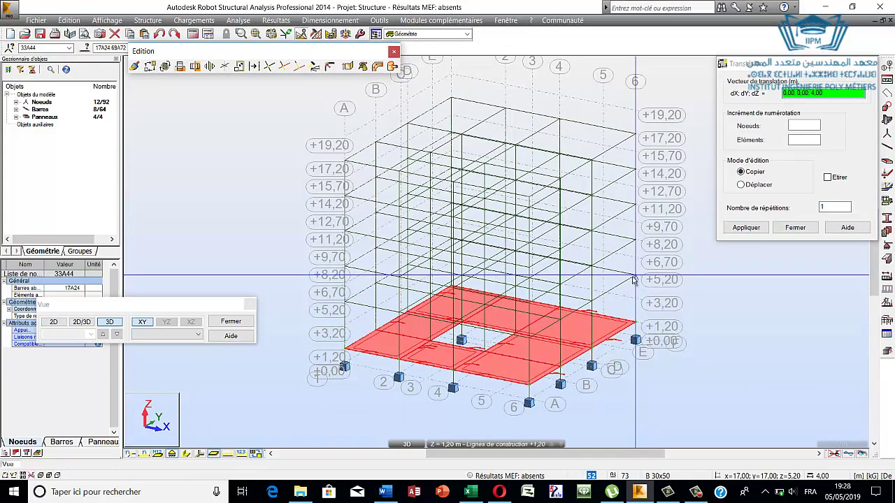
left_click(635, 276)
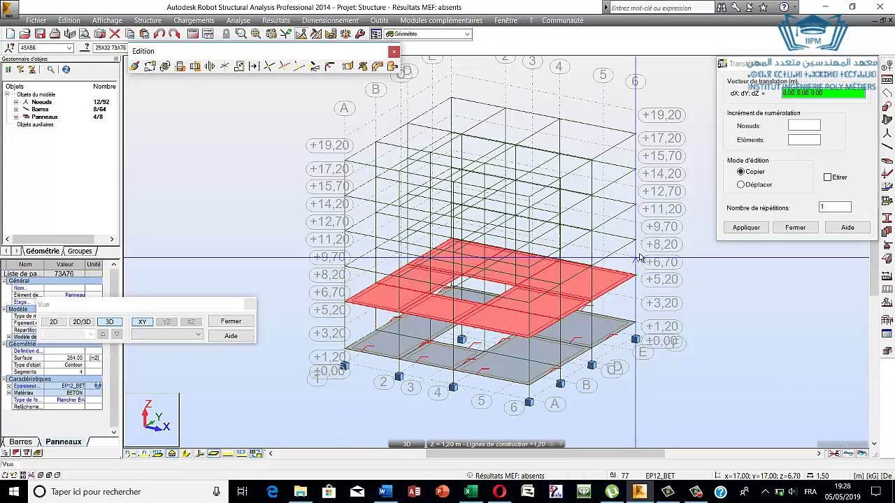
left_click(635, 241)
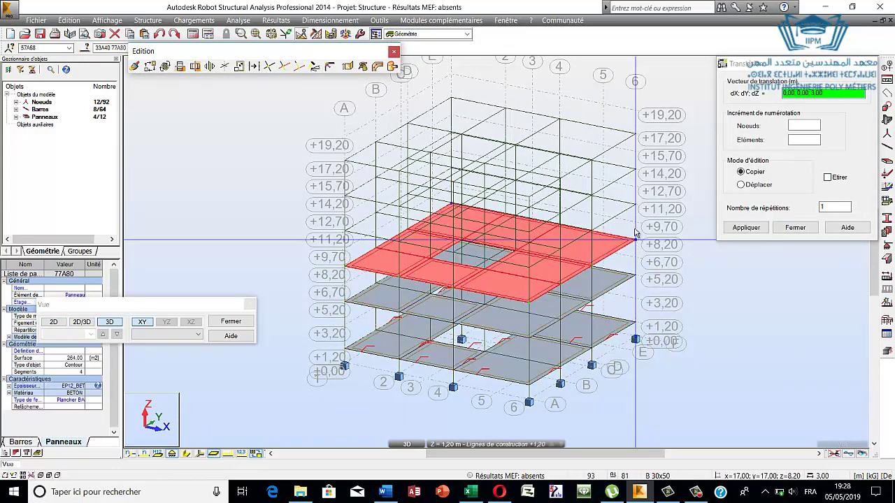
left_click(635, 205)
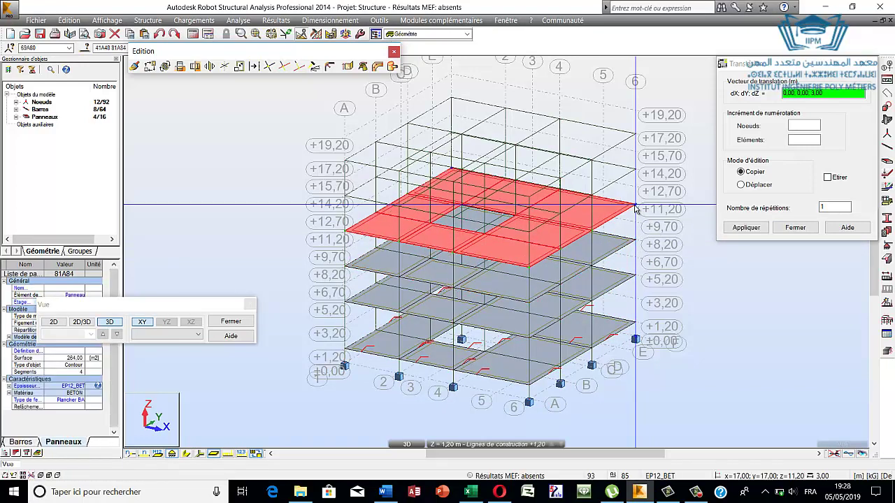
left_click(632, 172)
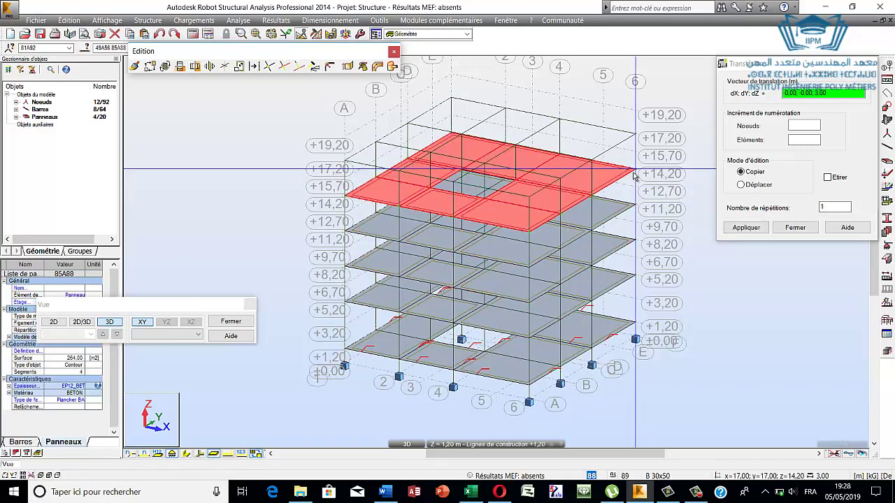
left_click(635, 135)
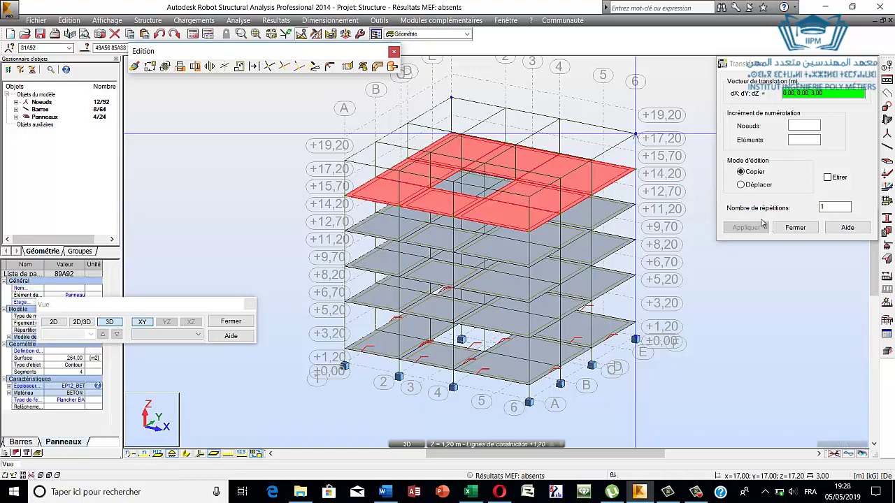
left_click(795, 227)
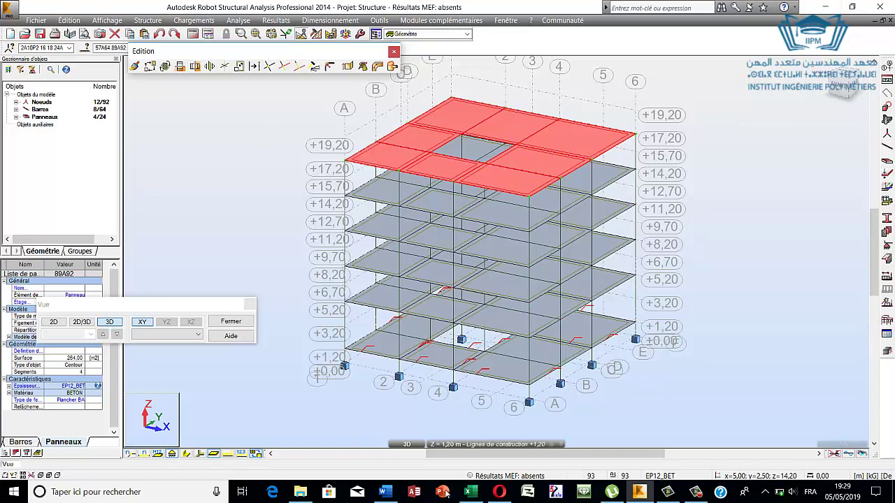
Switch the view back to the 2D plan at level 1,20, cancelling a started contour
left_click(89, 300)
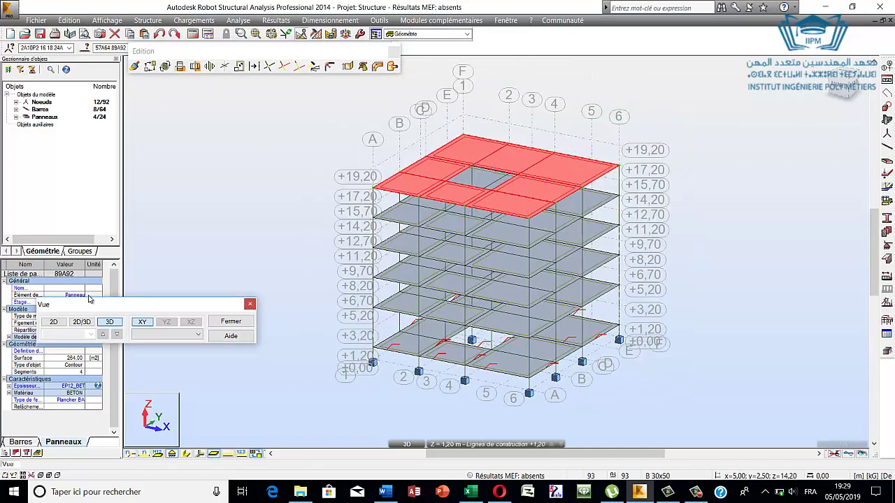
left_click(62, 323)
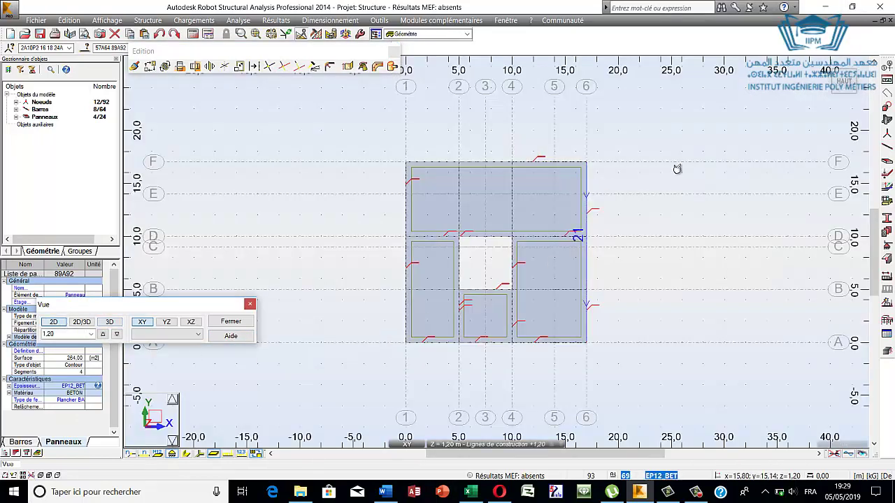
left_click(888, 103)
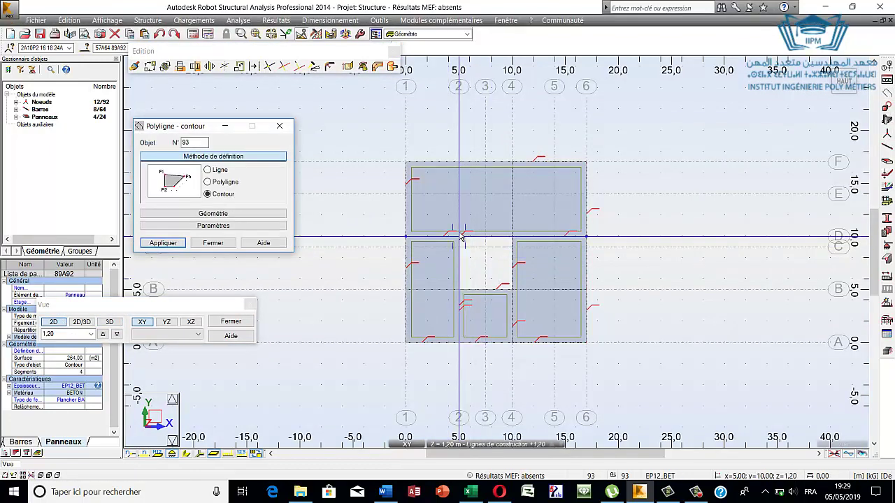
left_click(212, 243)
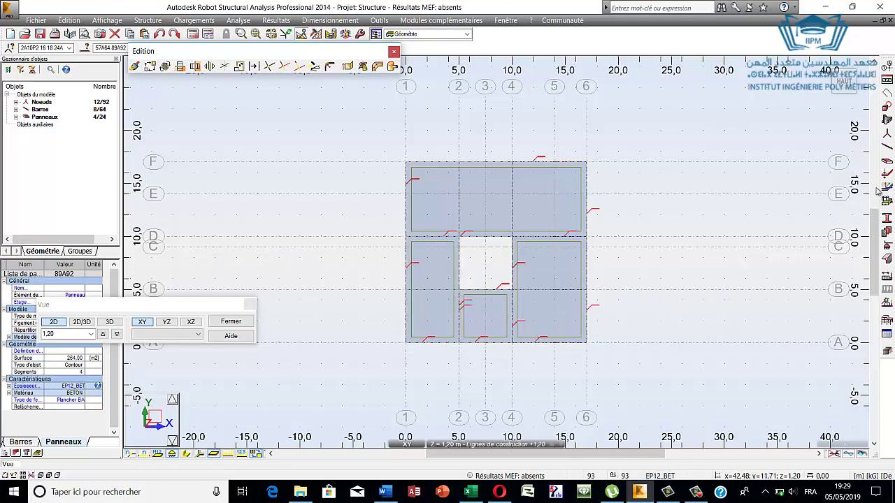
left_click(887, 167)
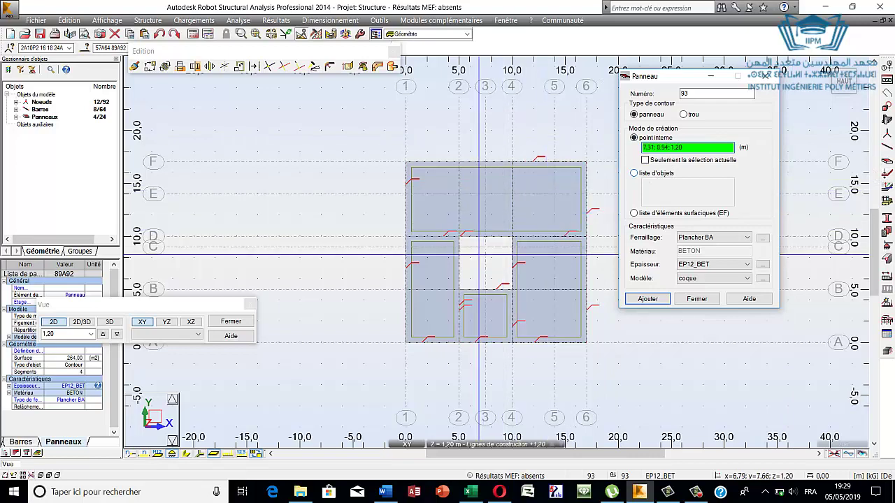
Add a slab panel by internal point inside the central opening at level 1,20
left_click(484, 264)
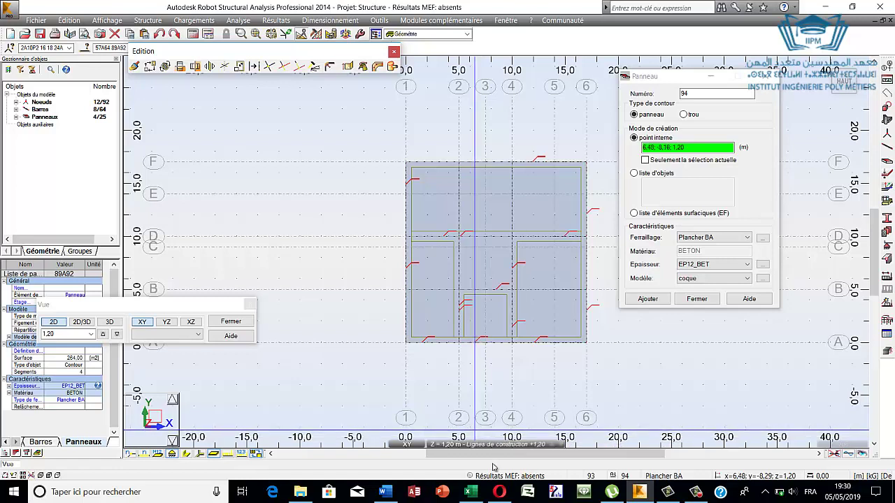
left_click(696, 298)
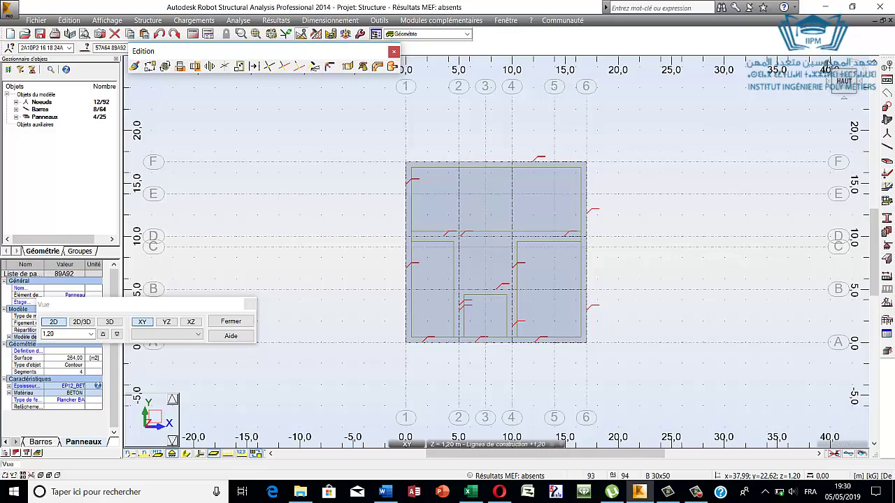
left_click(856, 88)
scroll(531, 98, "down", 2)
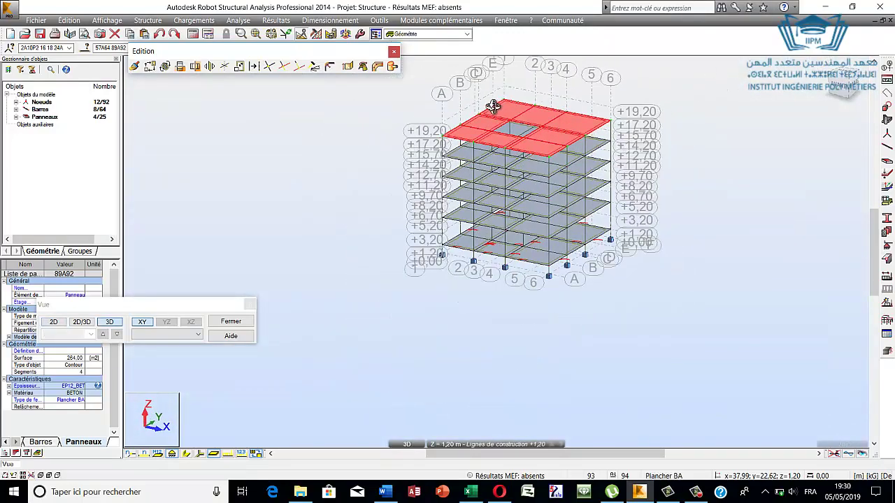
scroll(493, 105, "up", 2)
scroll(489, 123, "up", 1)
scroll(491, 146, "up", 1)
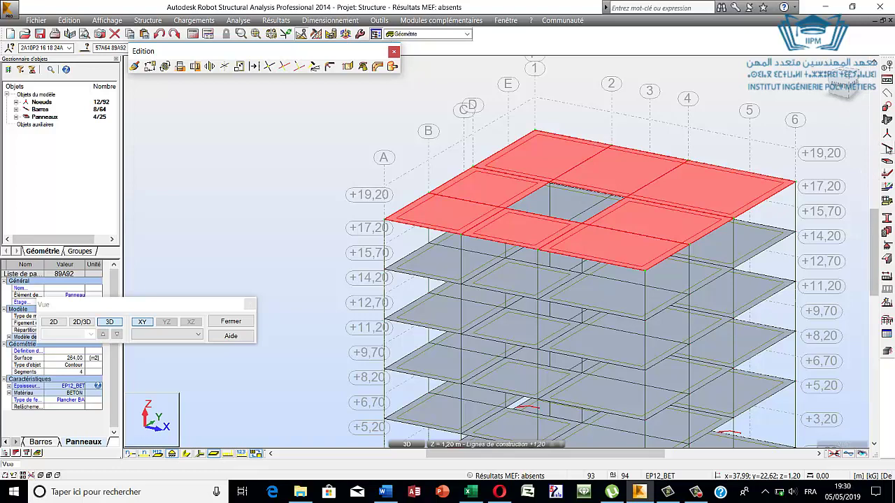
left_click(887, 148)
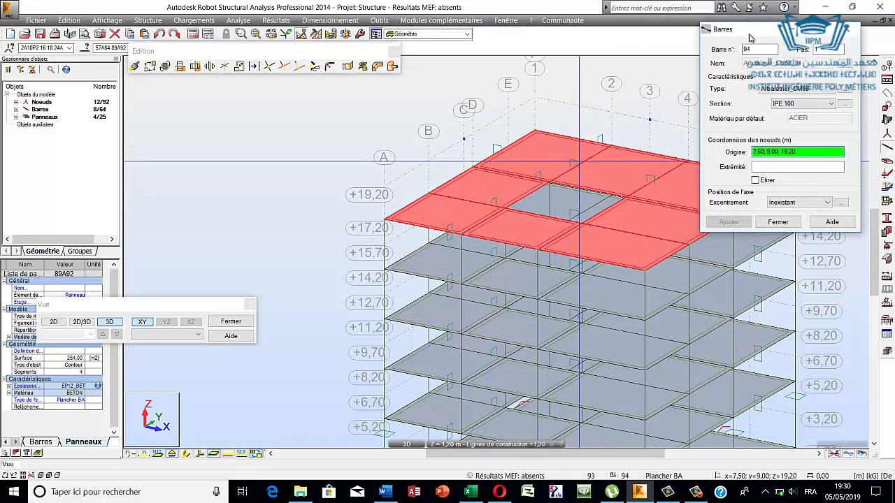
left_click_drag(750, 34, 751, 35)
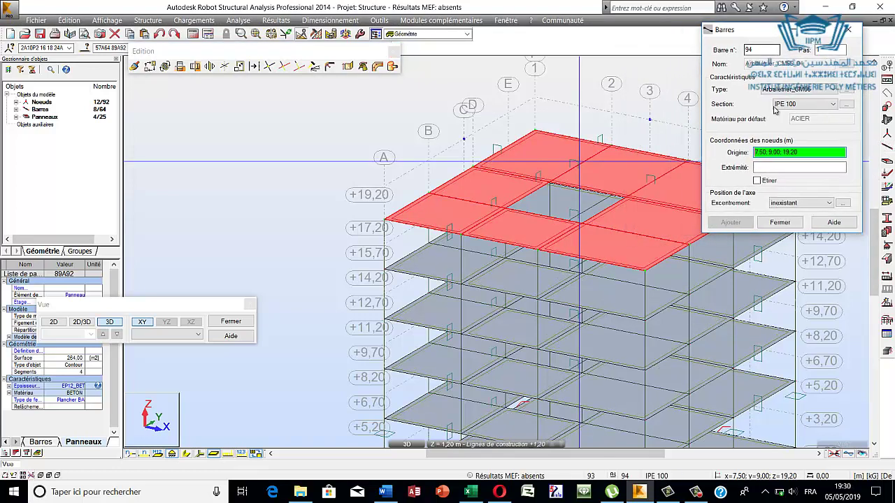
left_click(780, 223)
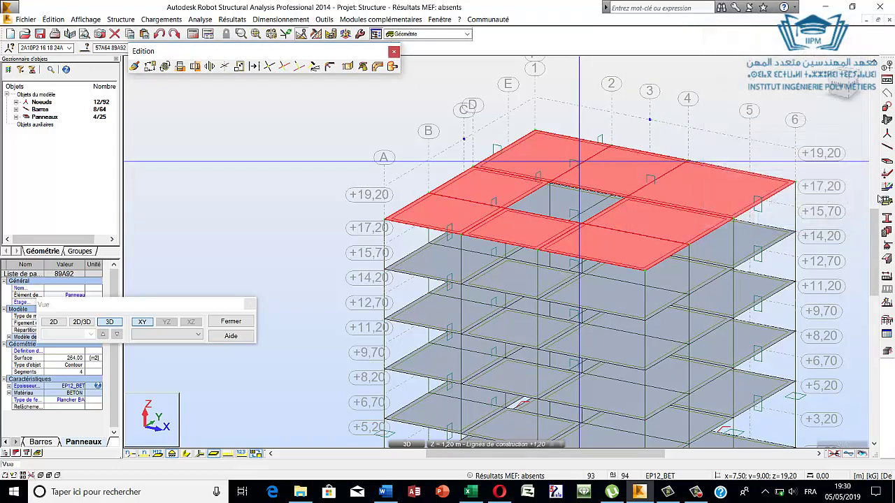
left_click(888, 147)
left_click(807, 89)
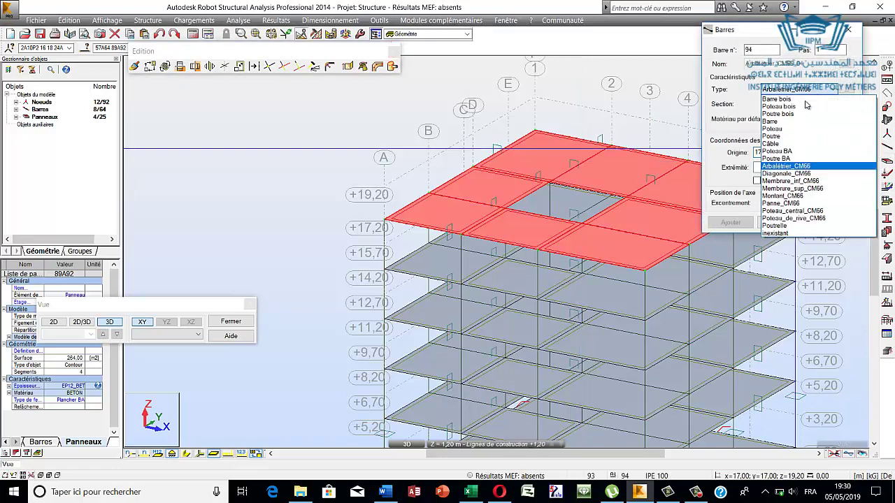
left_click(794, 151)
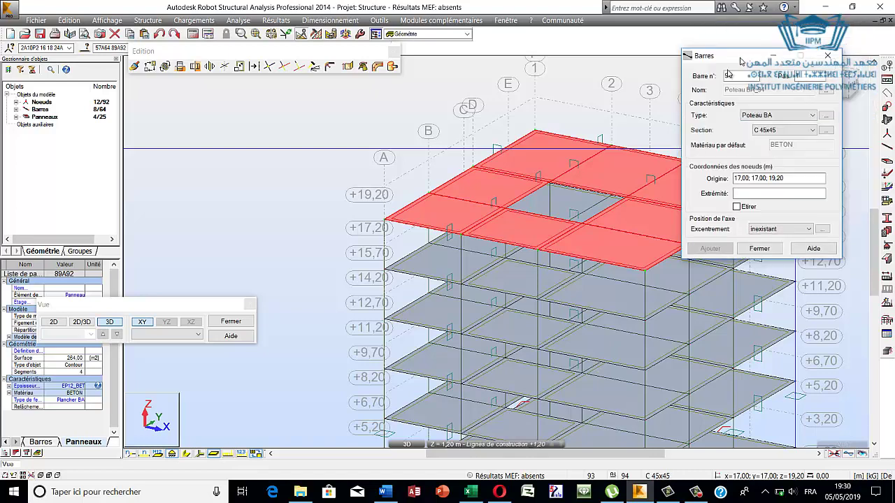
mouse_move(761, 32)
left_mouse_down()
mouse_move(383, 149)
mouse_move(340, 122)
left_mouse_up()
left_click(378, 240)
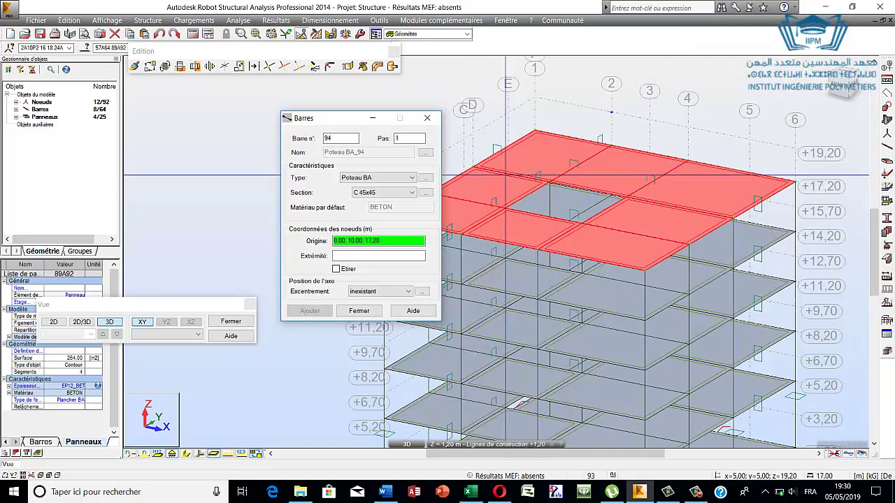
left_click(550, 181)
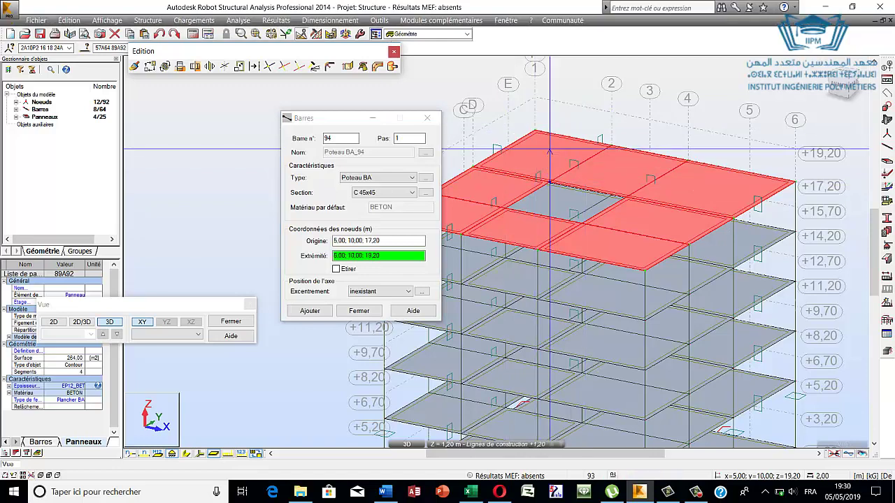
left_click(549, 149)
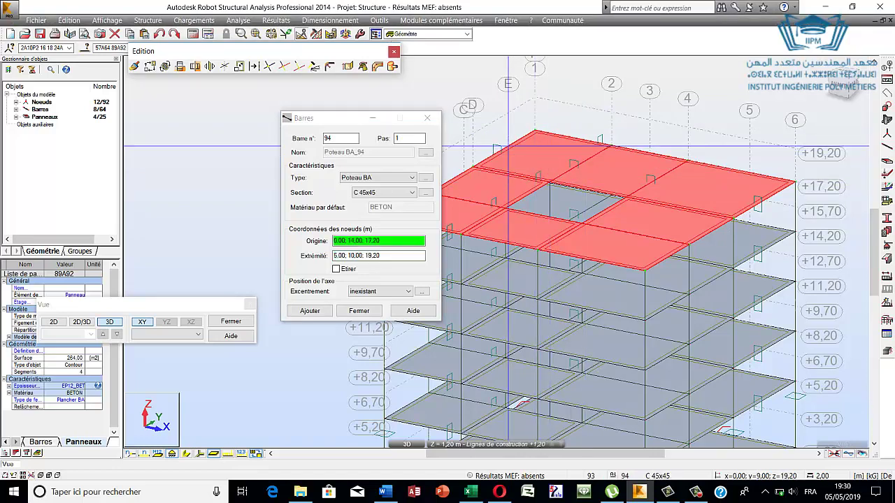
left_click(428, 118)
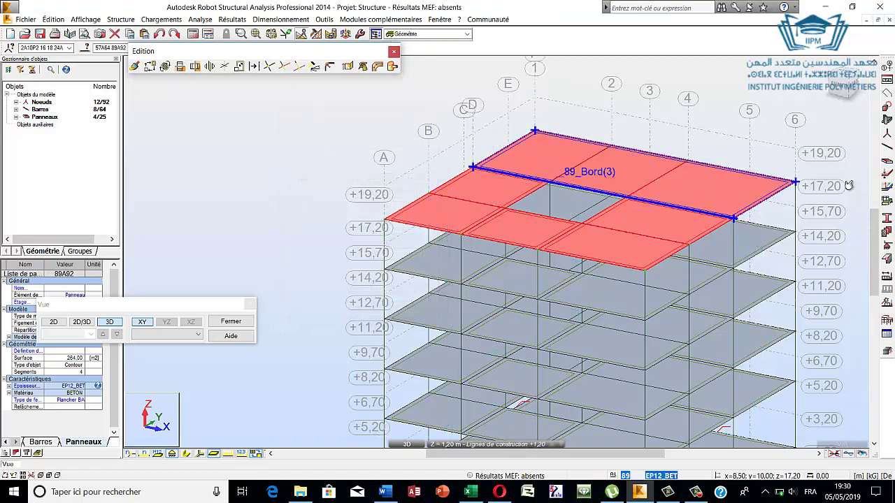
left_click(888, 148)
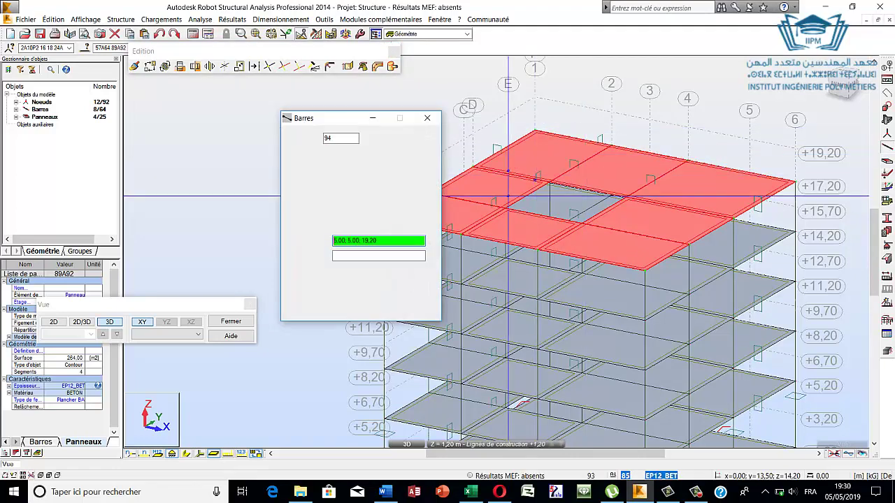
left_click(508, 209)
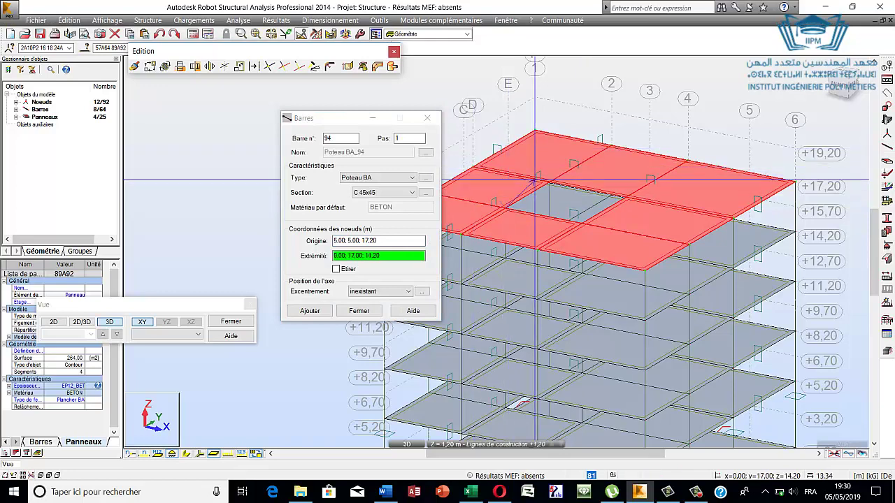
left_click(359, 311)
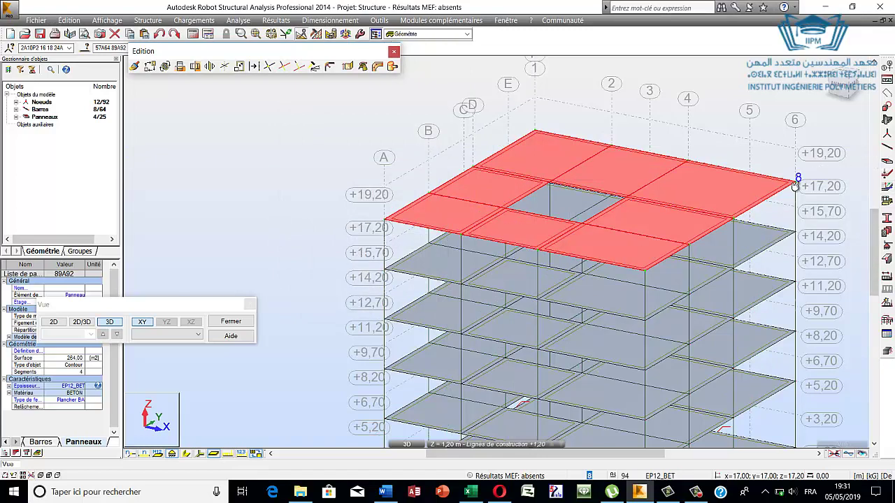
Add a C 45x45 column bar starting at point 5, 10, 17.20
left_click(891, 155)
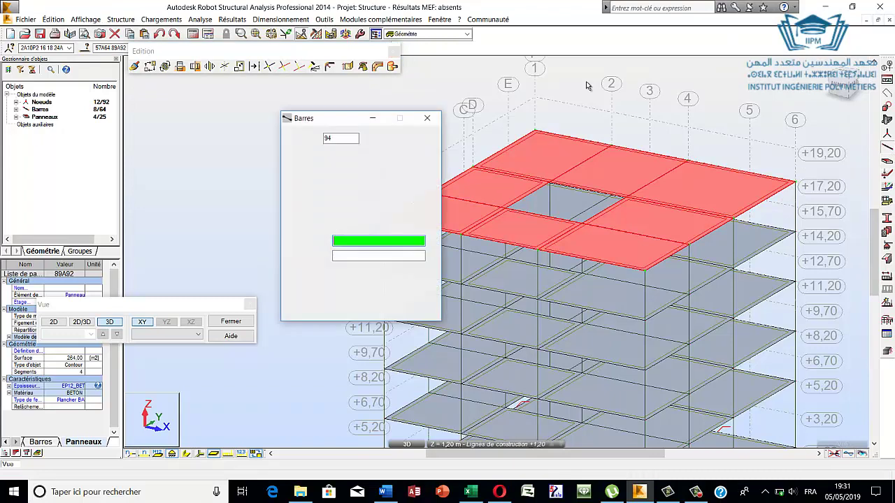
left_click(550, 182)
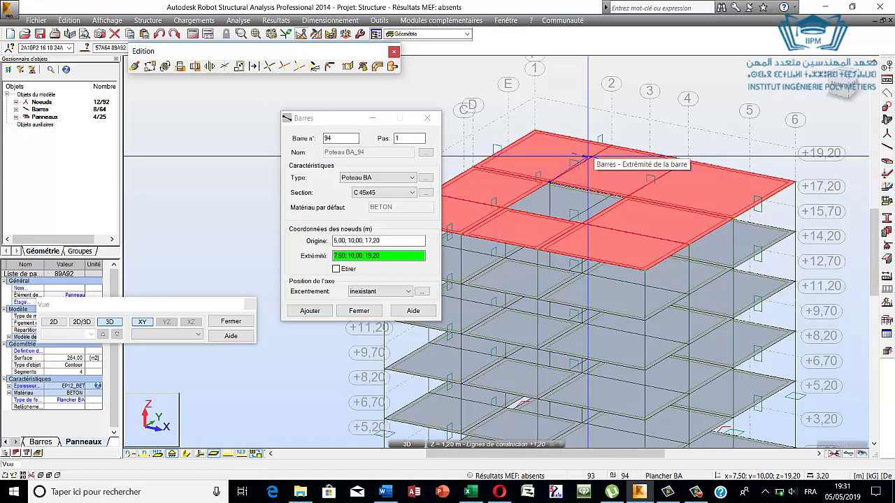
left_click(312, 311)
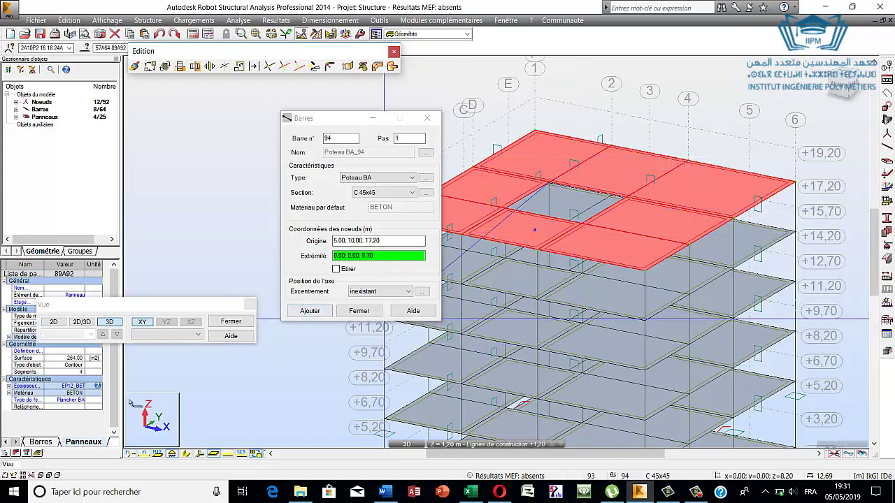
left_click(345, 315)
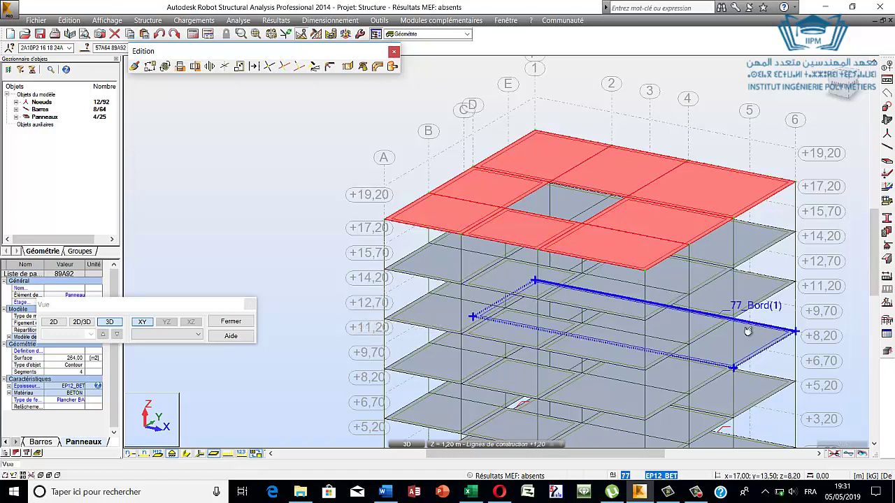
Draw a C 45x45 column from 0, 5, 17.20 up to level 19.20
left_click(887, 147)
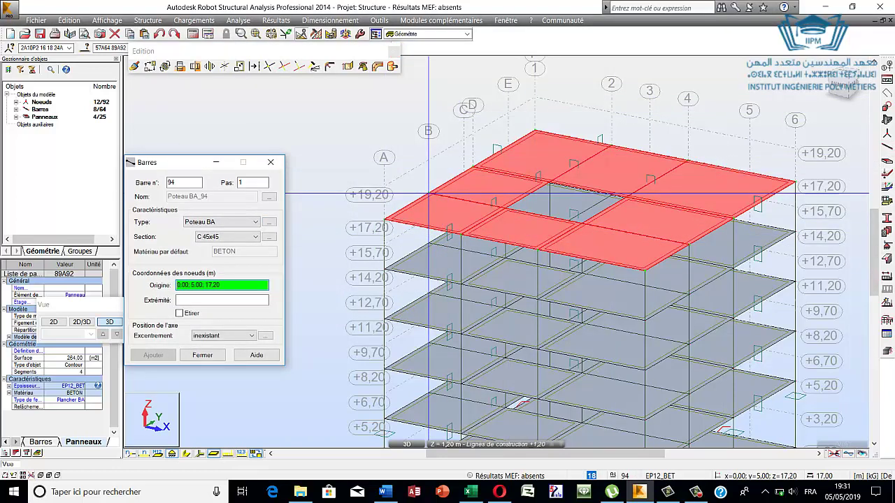
left_click(428, 193)
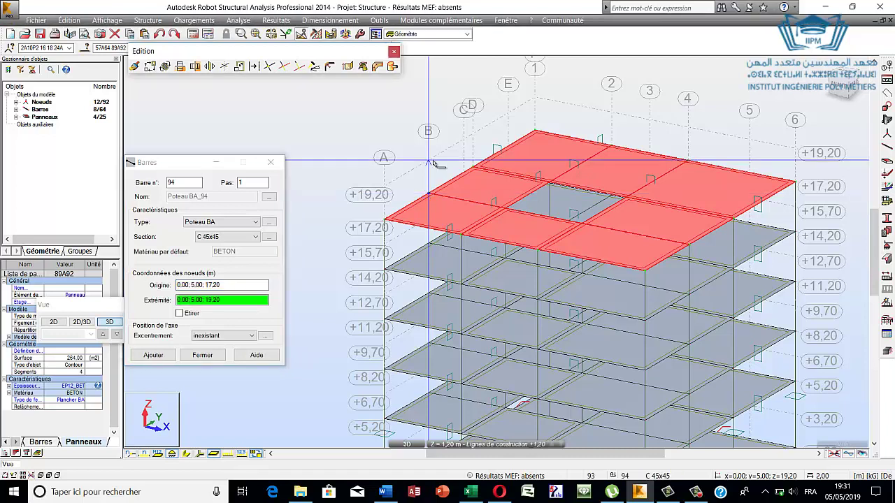
left_click(431, 160)
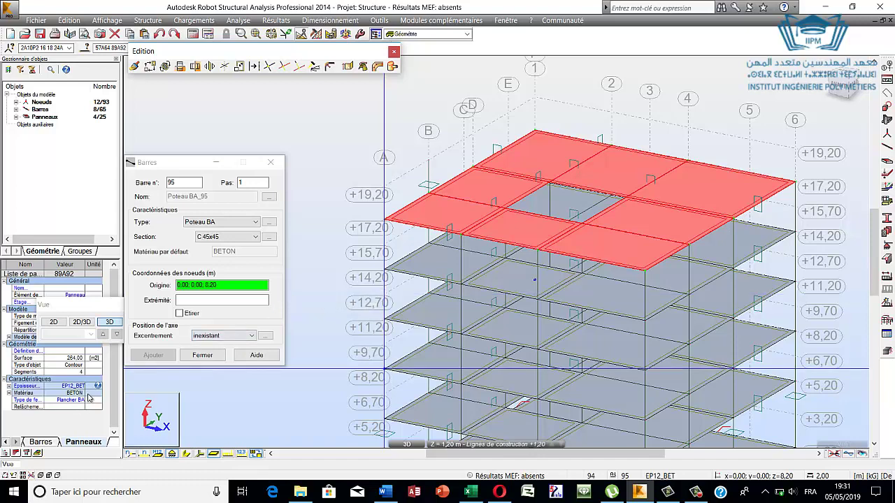
left_click(202, 355)
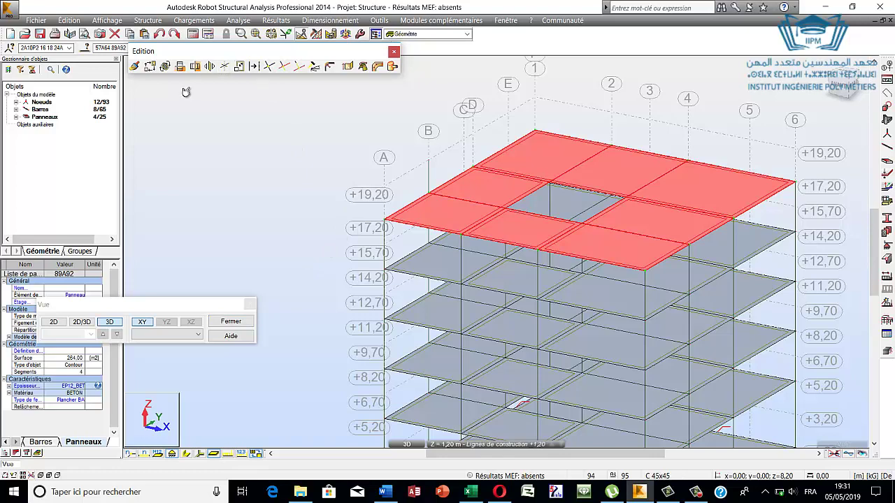
Set translation to Déplacer (move) and select column 94 instead of the top-floor panels
left_click(134, 66)
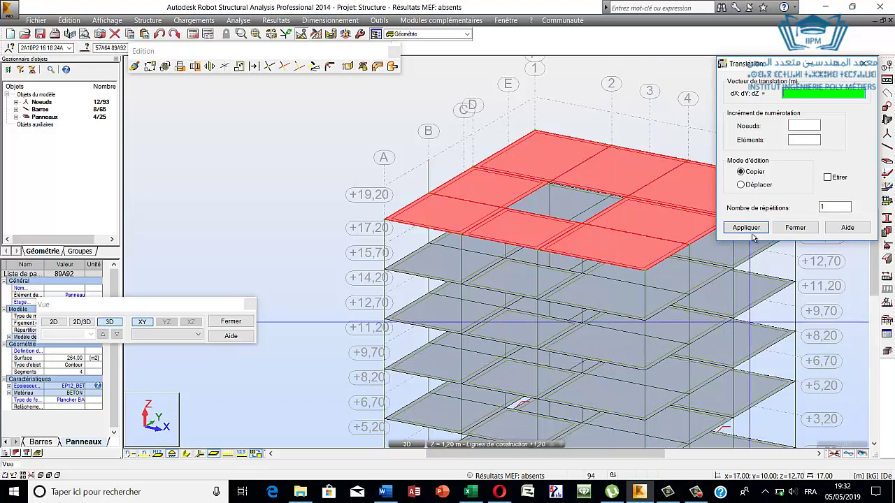
left_click(747, 184)
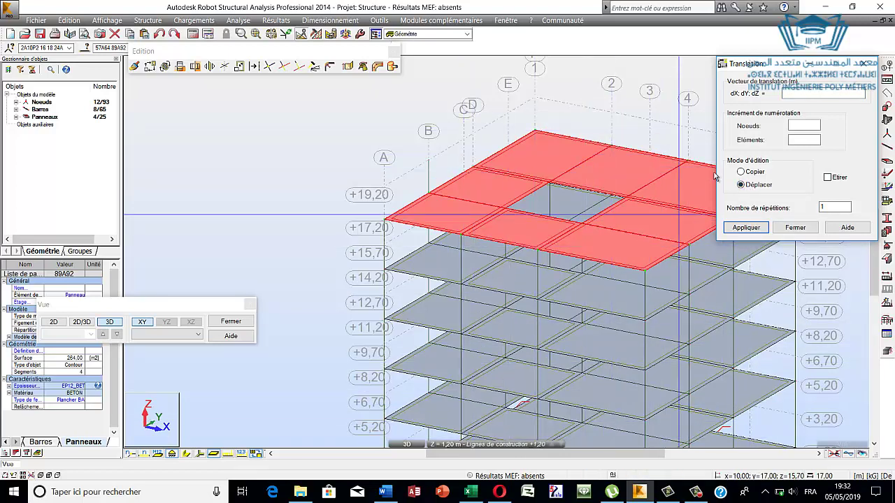
left_click(795, 227)
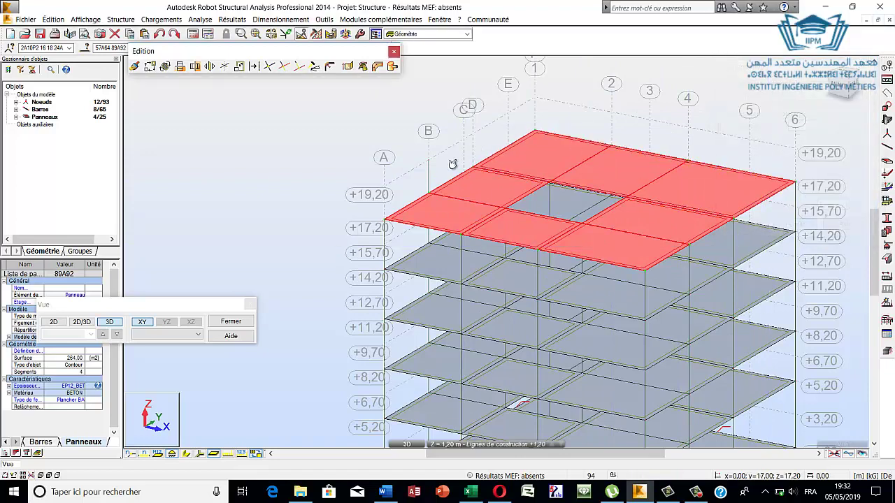
left_click(415, 175)
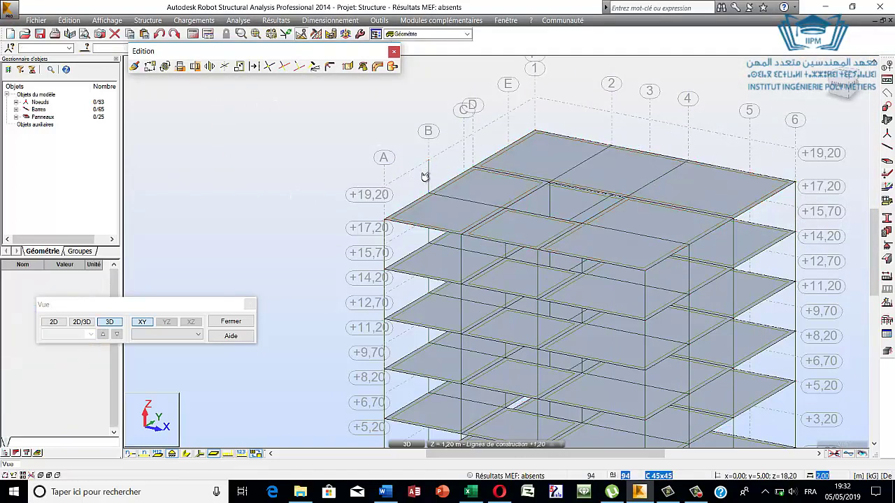
left_click(427, 175)
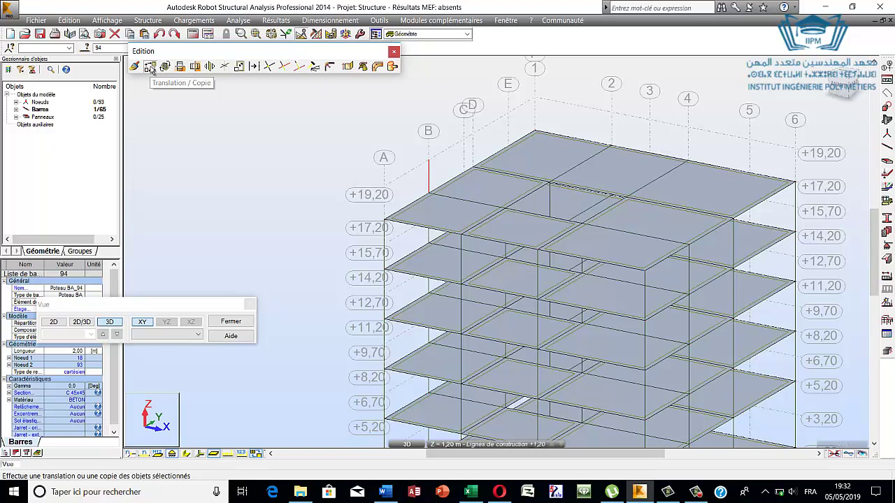
Move column 94 by dX = 5,00 m along X, then reselect it
left_click(149, 68)
left_click(753, 186)
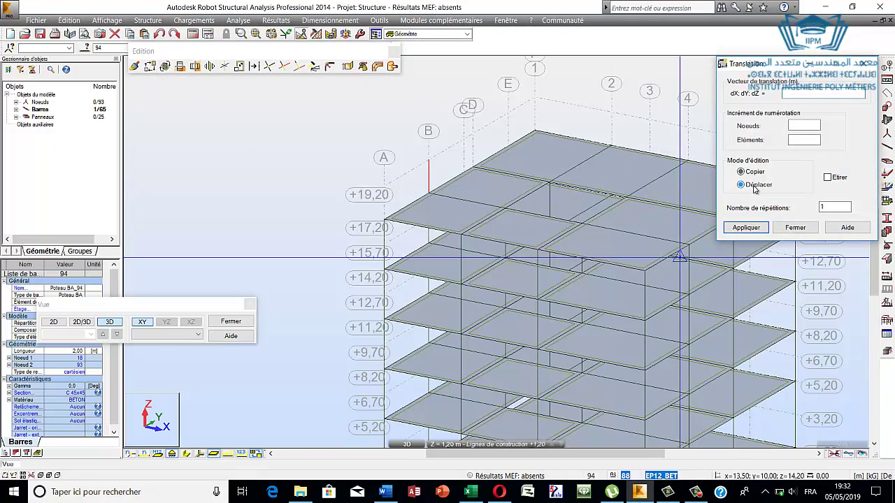
left_click(428, 194)
left_click(505, 207)
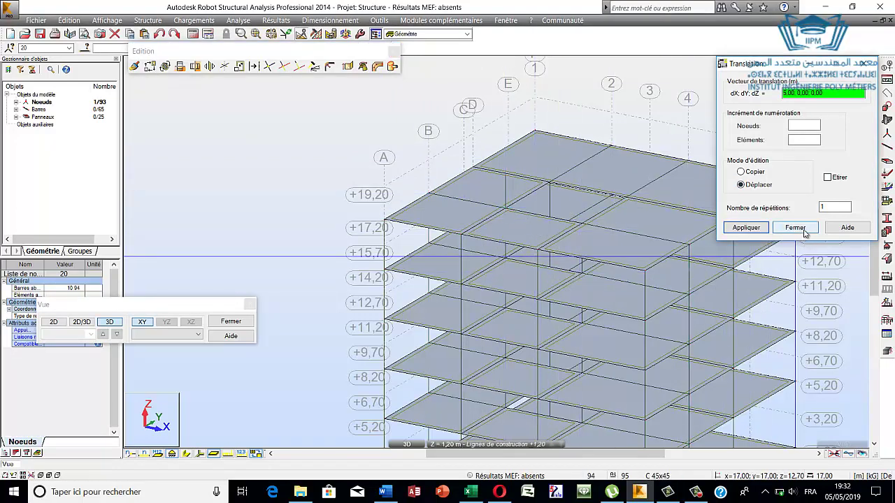
left_click(804, 233)
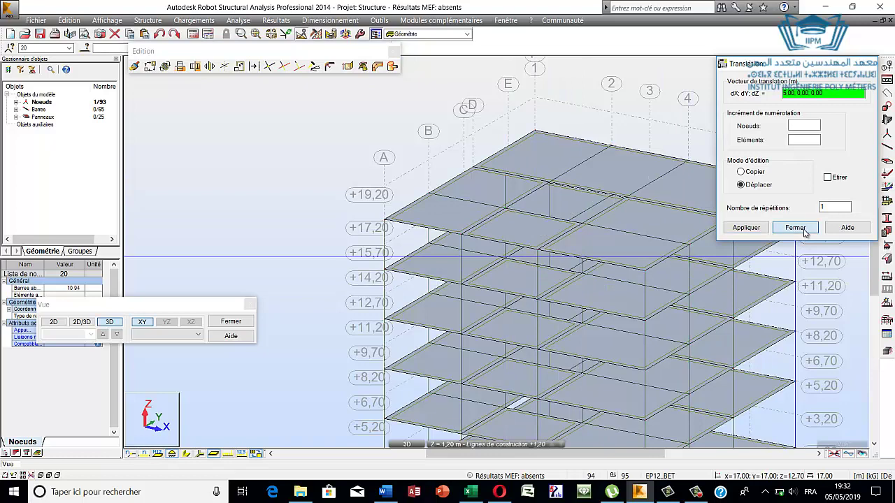
left_click(505, 189)
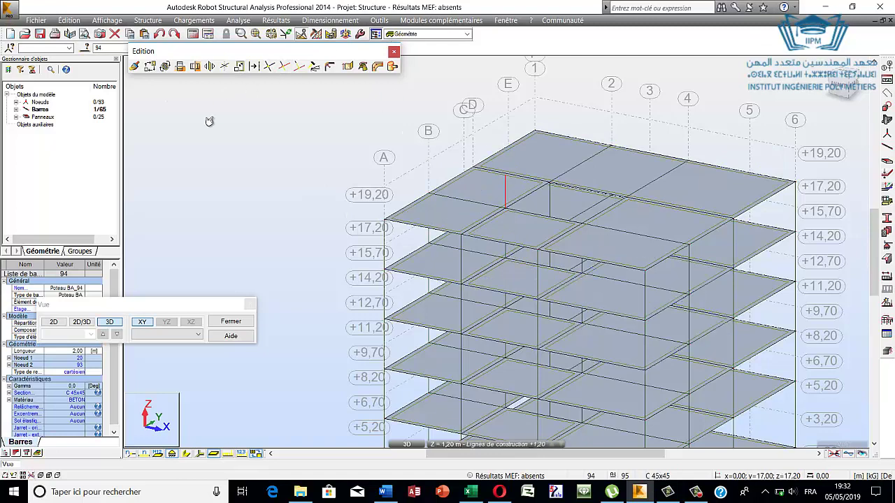
Try a first translation copy of the top column, then undo it and cancel the translation
left_click(150, 68)
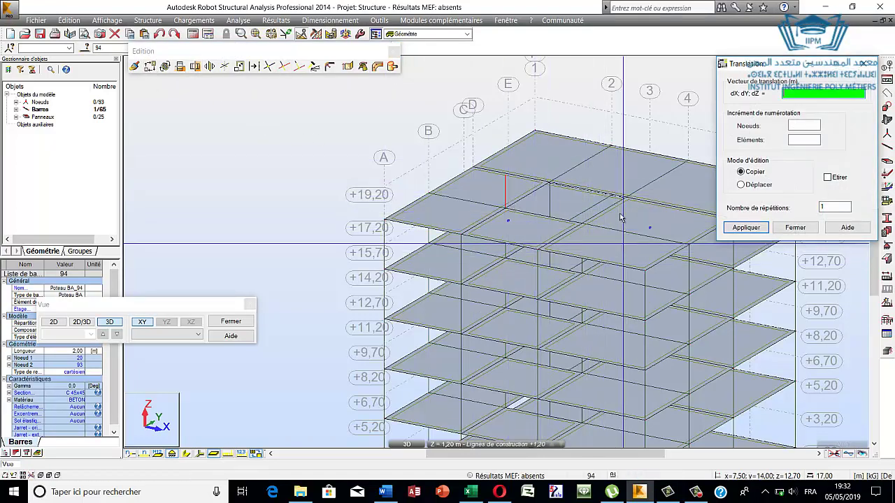
left_click(506, 209)
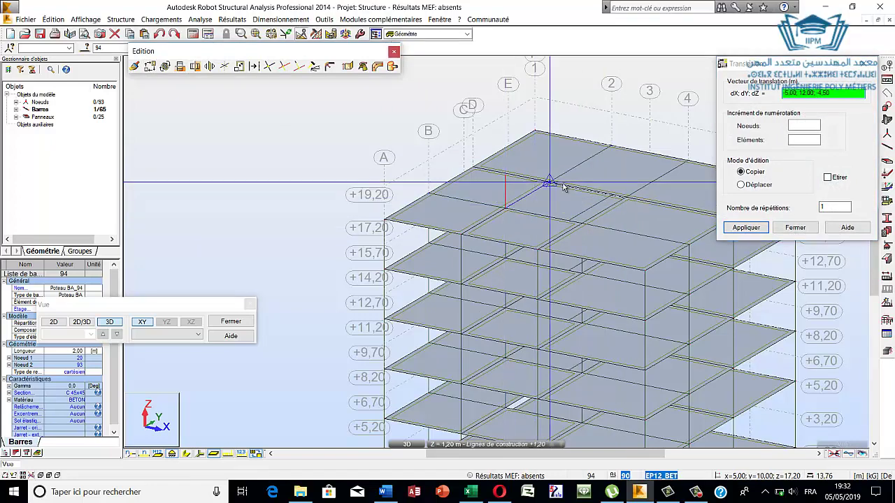
left_click(550, 184)
left_click(549, 184)
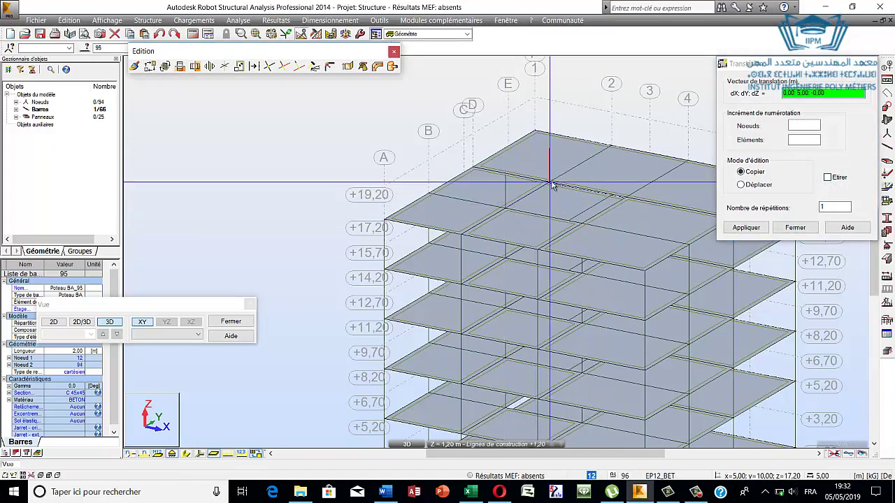
left_click(622, 206)
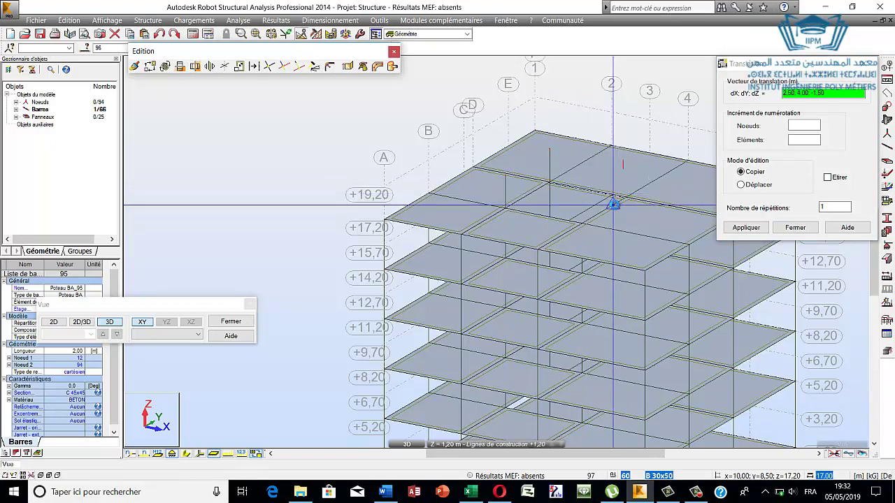
key("ctrl+z")
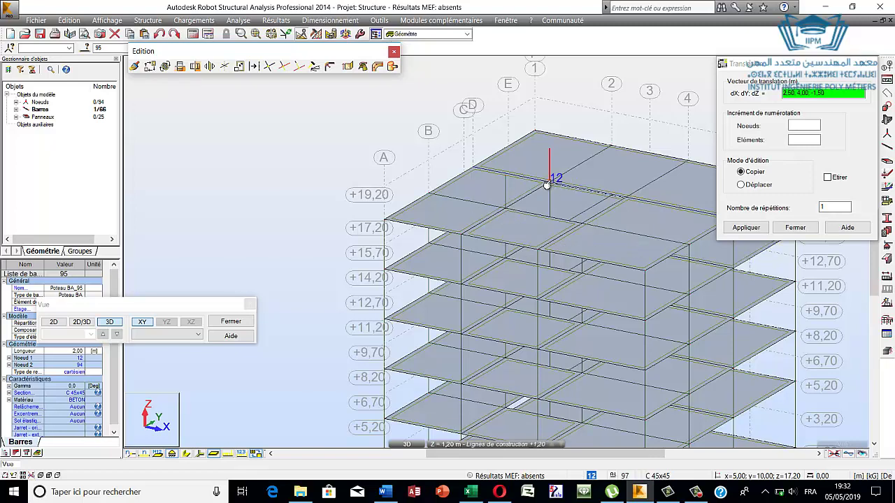
left_click(552, 181)
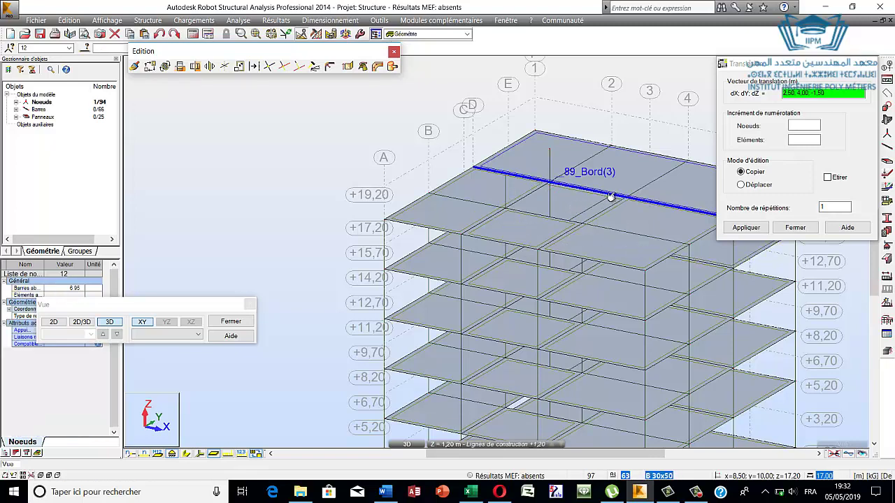
left_click(796, 227)
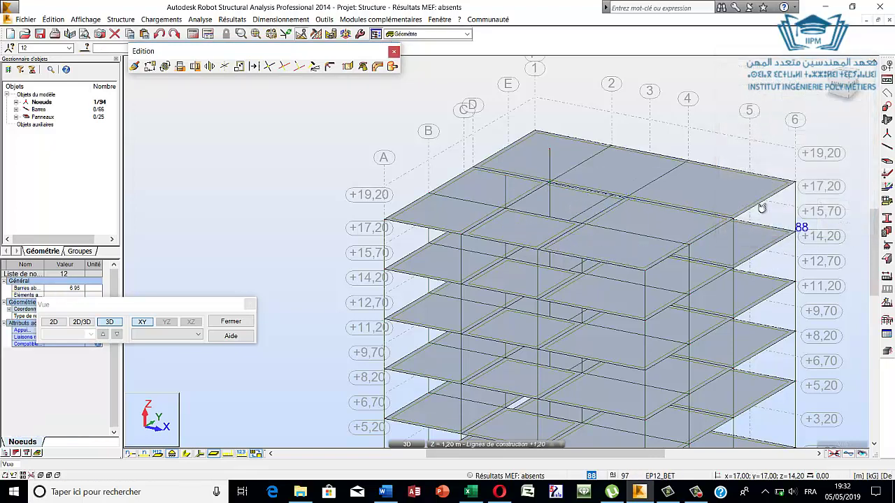
key("Escape")
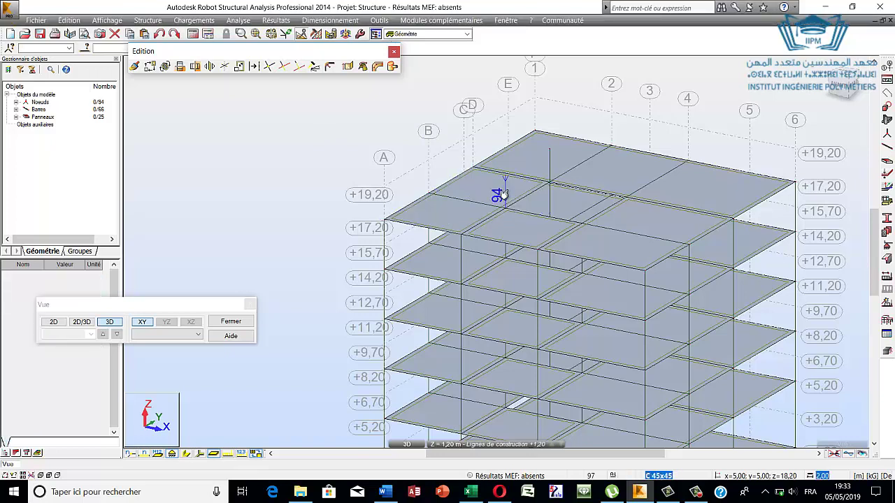
Copy column 94 by vectors 5,0,0 and 0,5,0, then fit the model in view
left_click(503, 195)
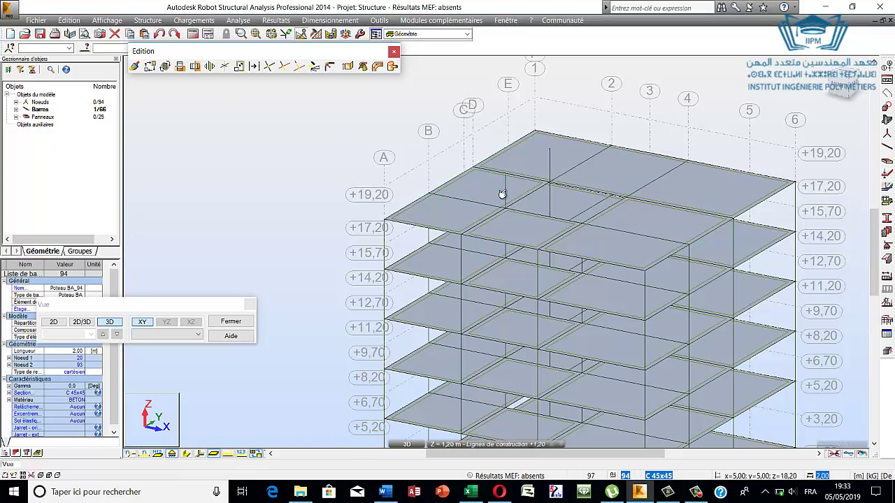
left_click(165, 66)
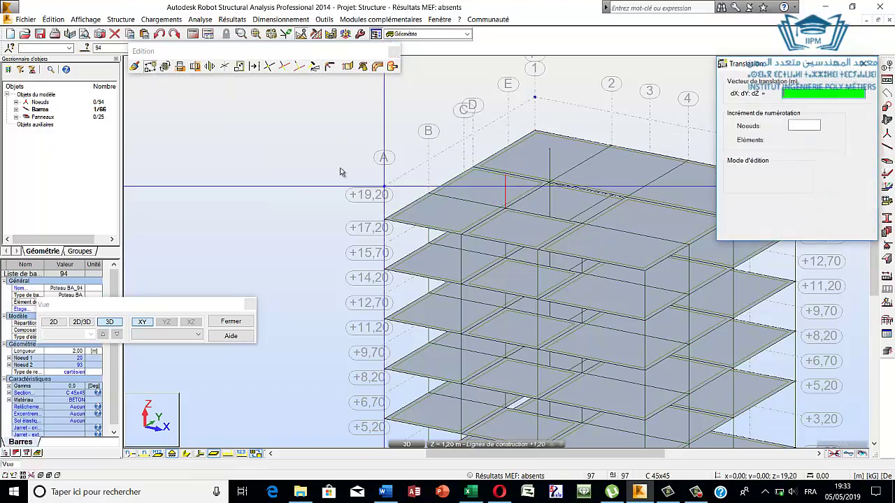
left_click(505, 209)
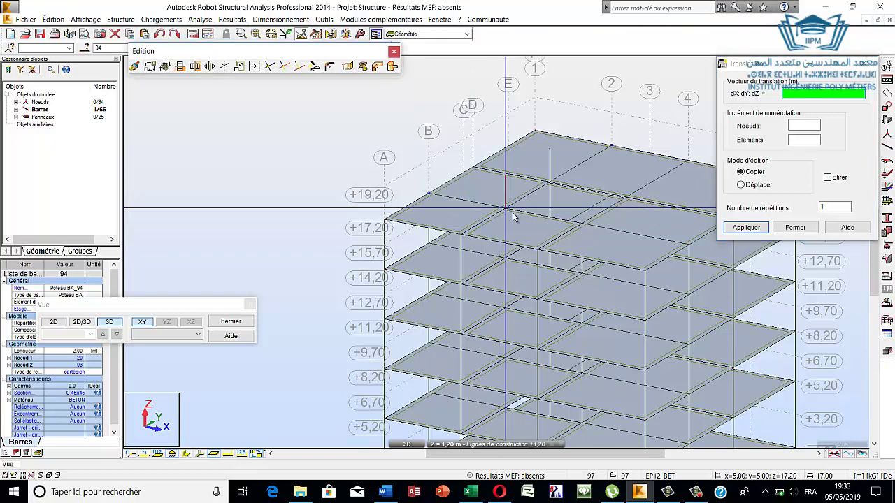
left_click(579, 225)
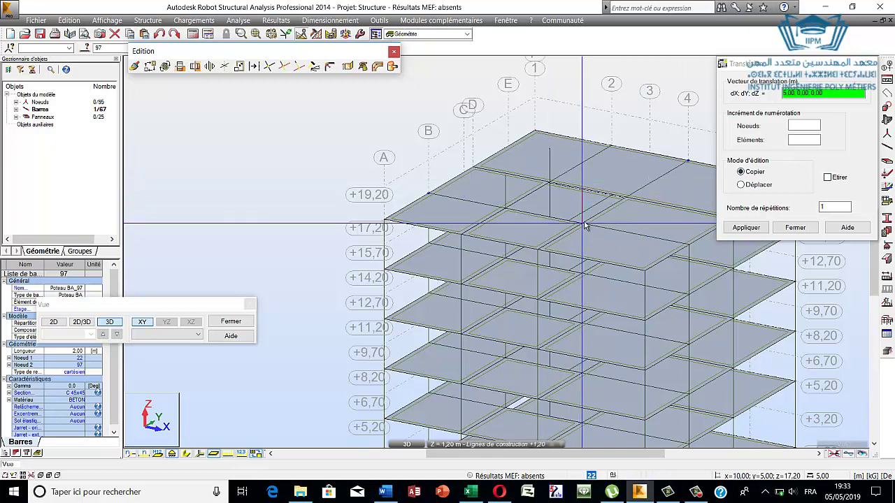
left_click(586, 224)
left_click(626, 198)
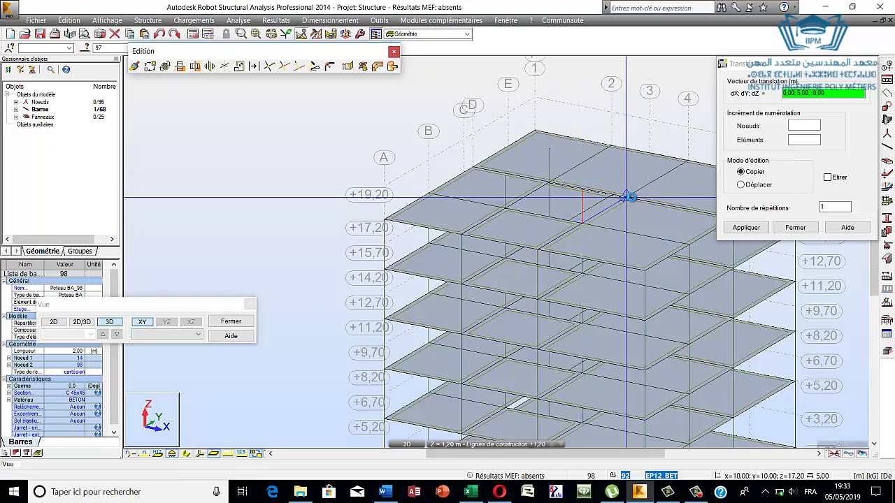
left_click(794, 227)
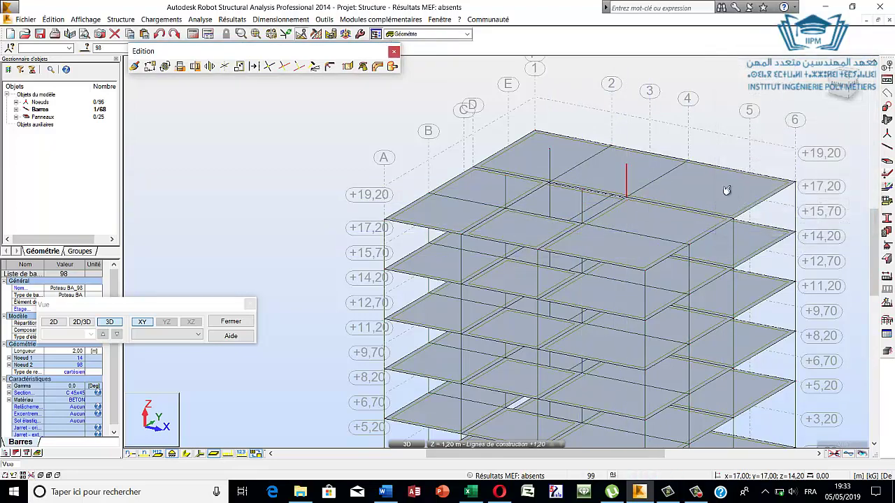
left_click(826, 67)
Orbit and zoom until the whole building, up to the +19,20 slabs, is centred
mouse_move(679, 154)
middle_mouse_down("shift")
mouse_move(566, 158)
mouse_move(545, 144)
middle_mouse_up("shift")
scroll(585, 172, "down", 2)
mouse_move(585, 172)
middle_mouse_down("shift")
mouse_move(550, 189)
mouse_move(518, 171)
mouse_move(499, 179)
mouse_move(484, 170)
middle_mouse_up("shift")
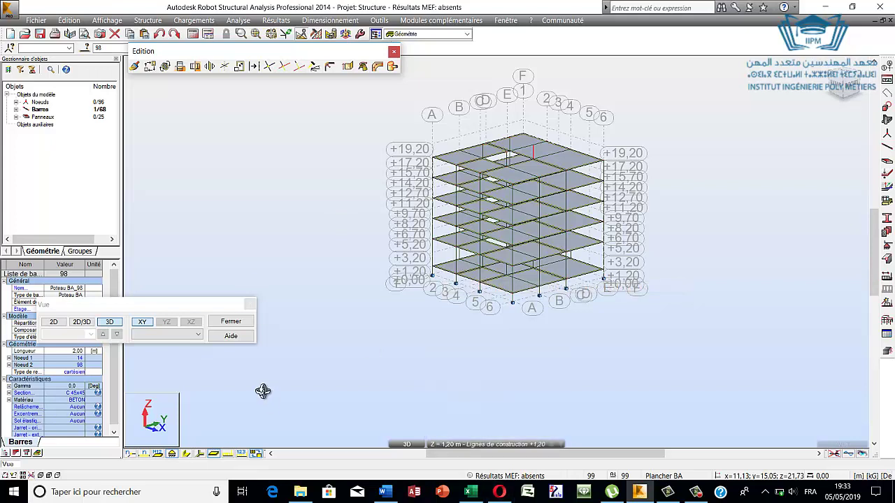
left_click(158, 428)
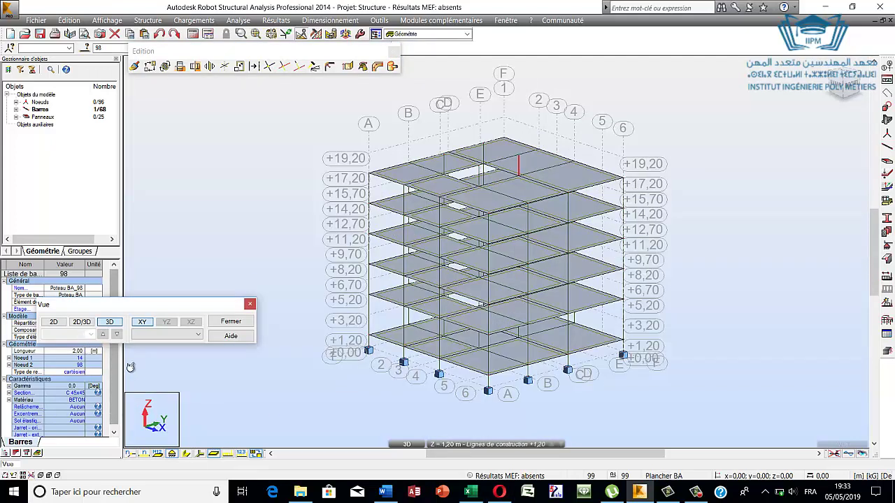
Switch the model to the 2D +1,20 floor plan and dismiss the low-battery notification
left_click(54, 324)
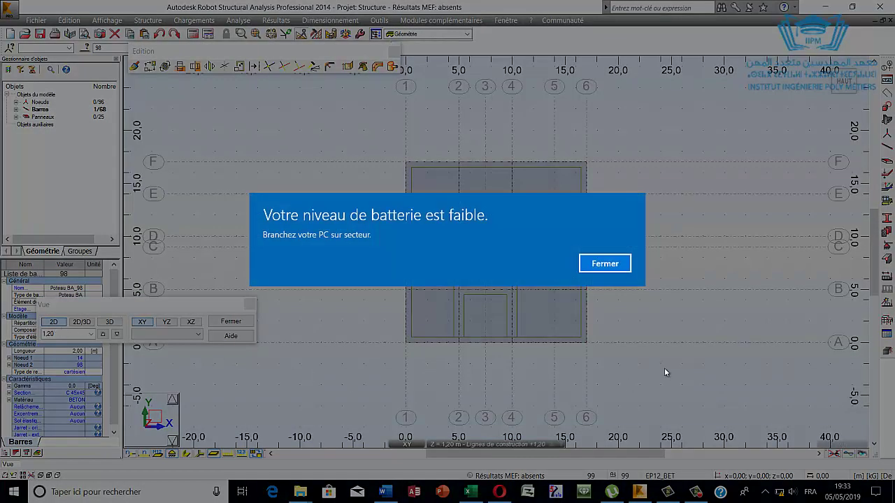
left_click(603, 263)
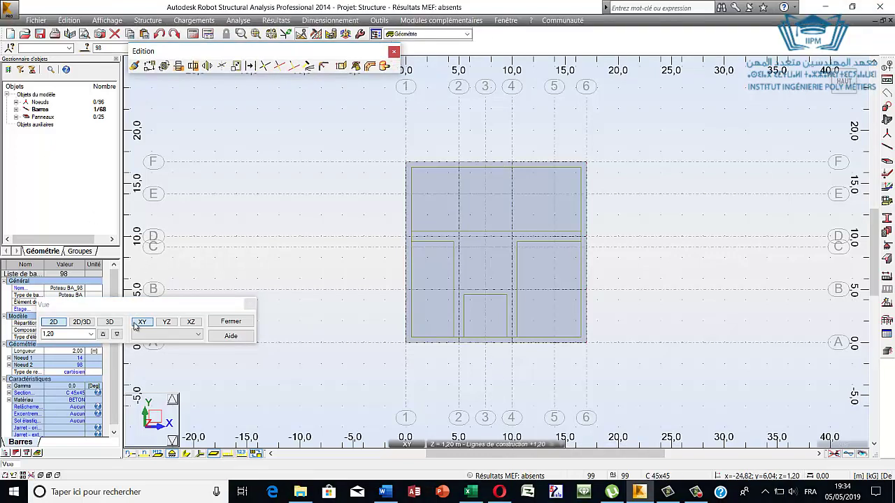
Set the screen brightness to 100 in Paramètres d'affichage, then restore the Robot window
left_click(826, 7)
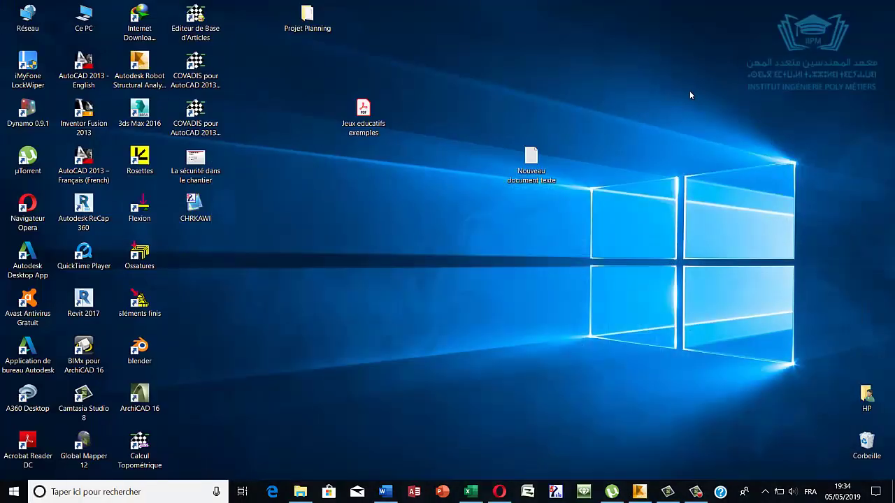
right_click(689, 92)
left_click(752, 224)
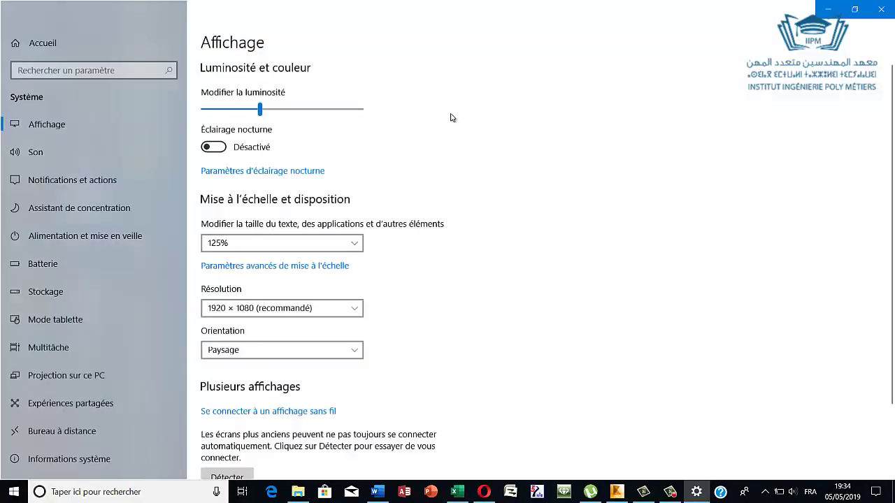
left_click_drag(259, 108, 362, 110)
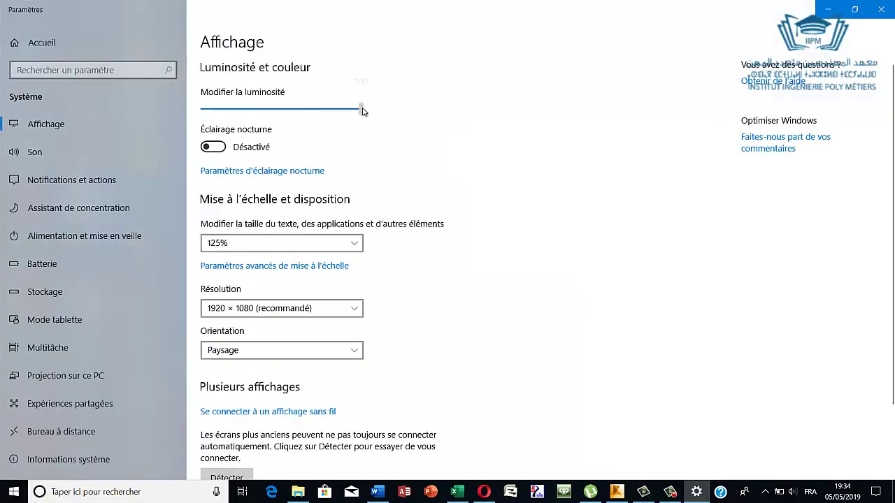
left_click(880, 9)
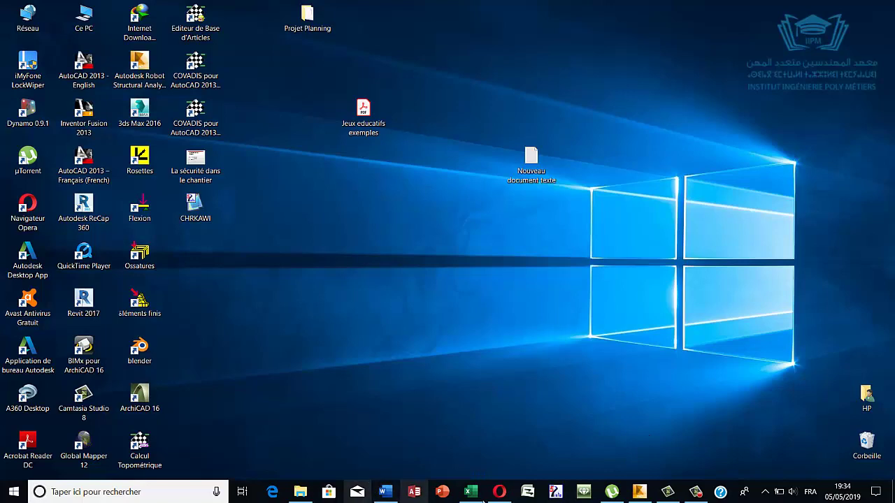
left_click(639, 491)
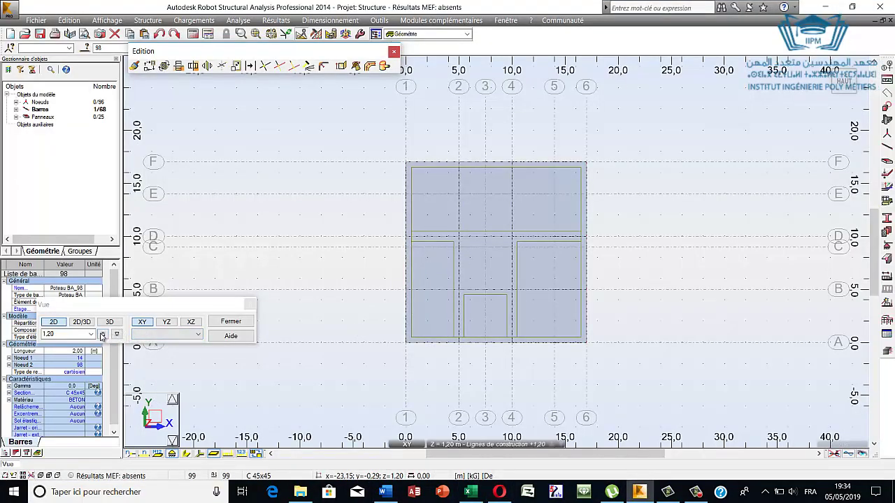
Step the plan view through the storey levels up to the +19,20 level
left_click(102, 334)
left_click(102, 334)
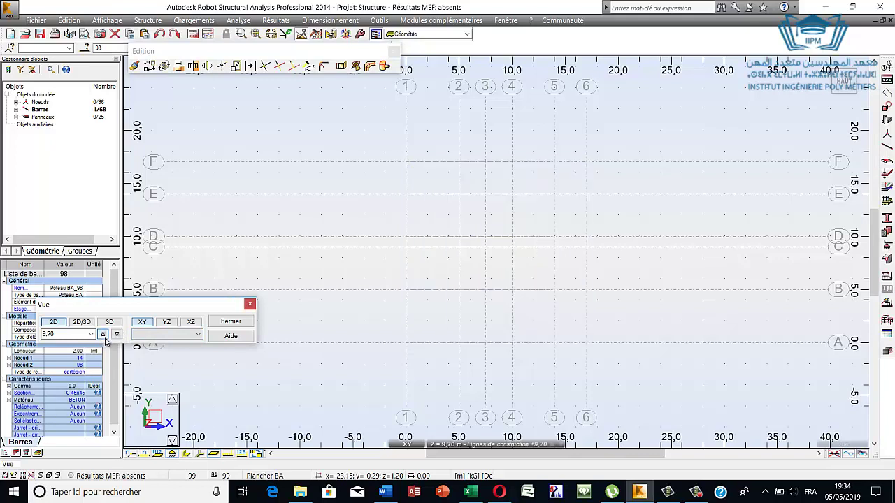
left_click(102, 334)
left_click(103, 336)
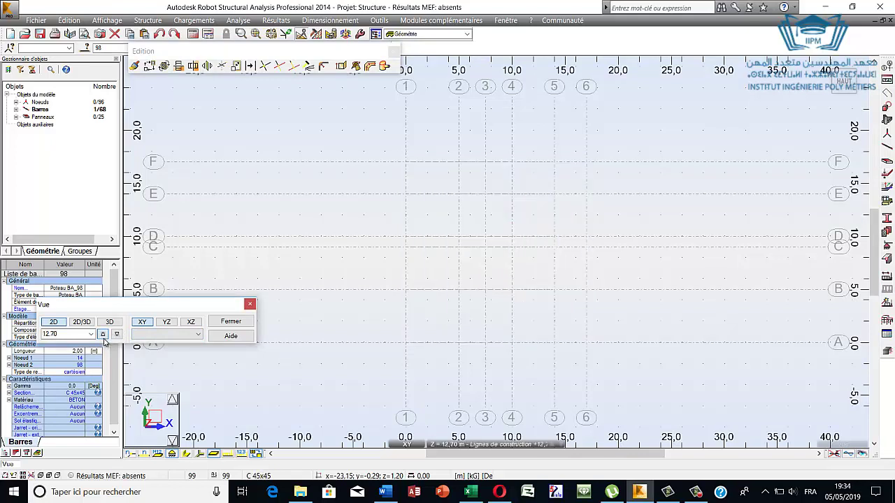
left_click(103, 335)
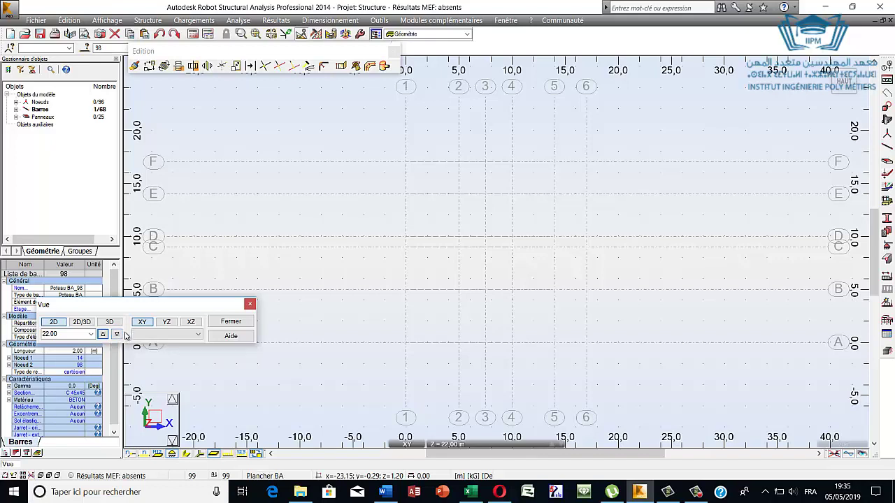
left_click(116, 335)
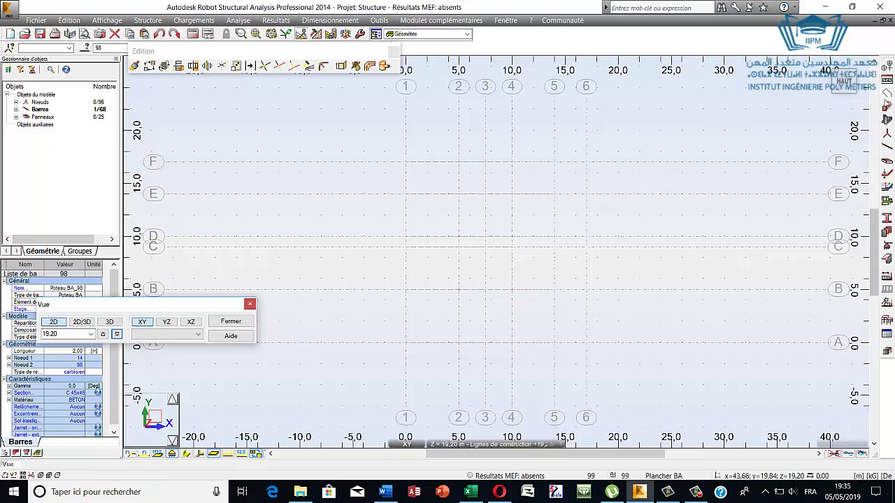
left_click(888, 96)
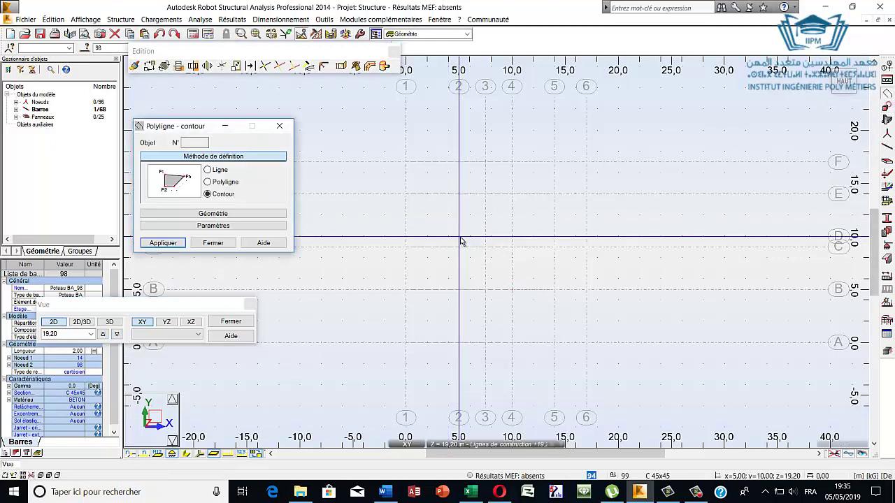
Draw the square contour (5,10),(10,10),(10,5),(5,5) and fill it with an EP12_BET panel
left_click(511, 237)
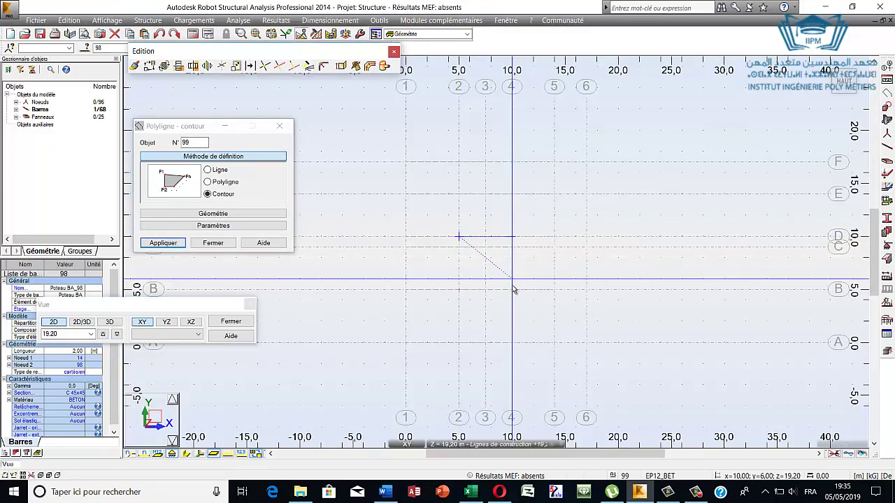
left_click(512, 290)
left_click(459, 290)
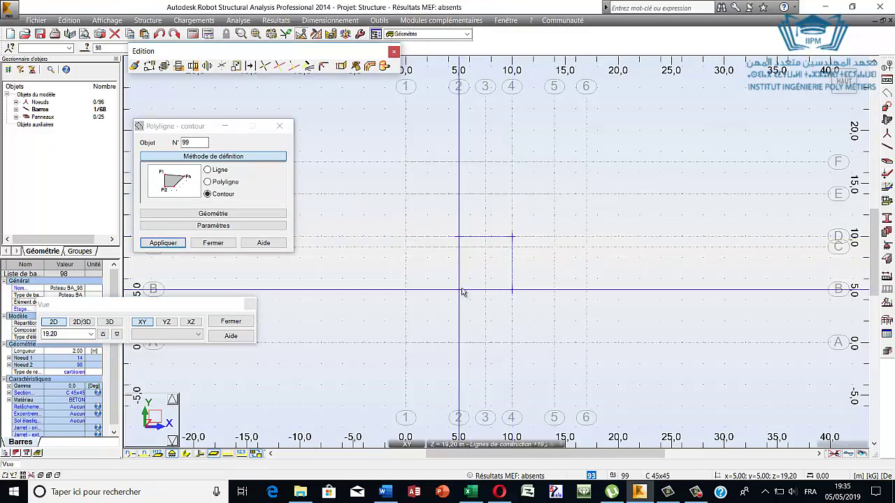
left_click(459, 237)
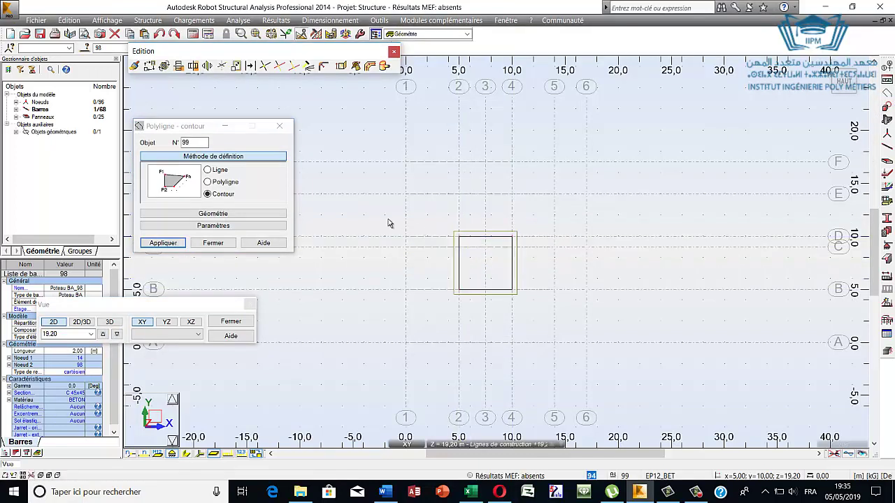
left_click(223, 242)
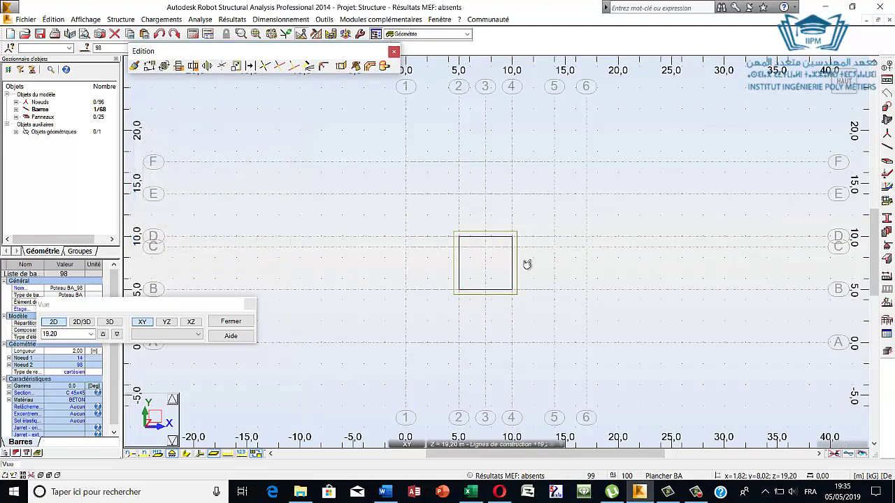
left_click(887, 170)
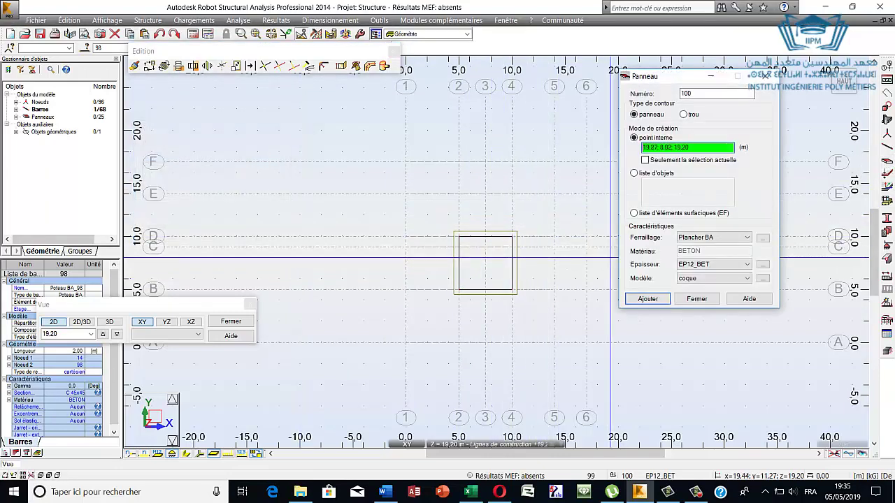
left_click(505, 262)
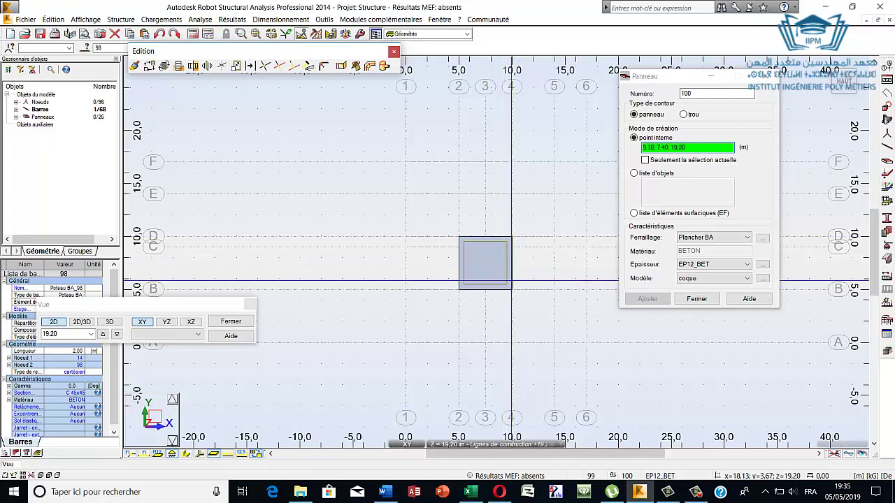
left_click(690, 302)
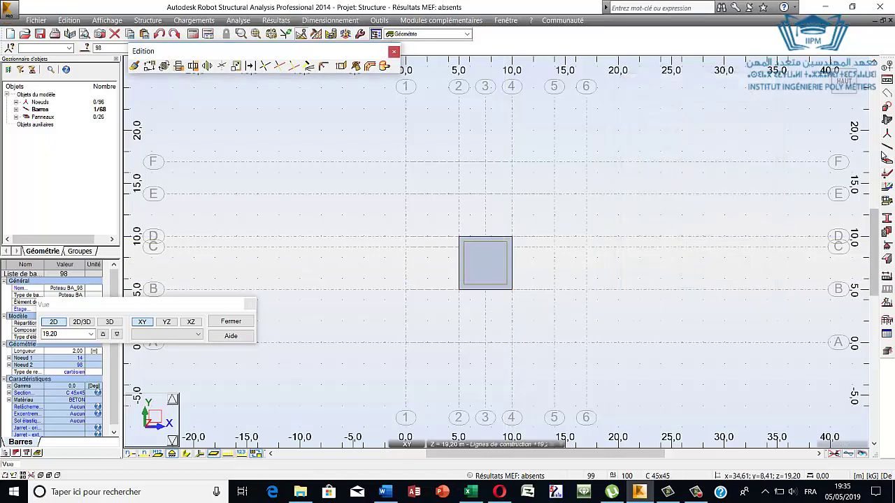
Add four C 45x45 bars around the square: (5,10)-(10,10)-(10,5)-(5,5)-(5,10)
left_click(888, 150)
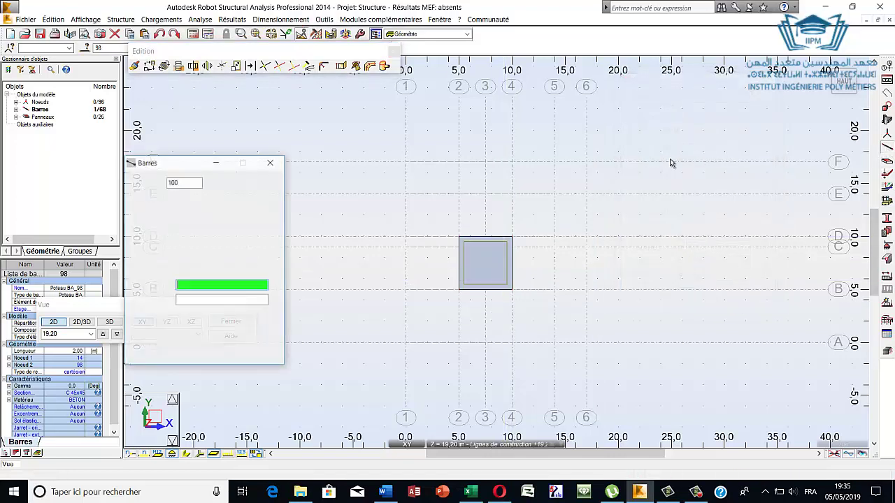
left_click(459, 237)
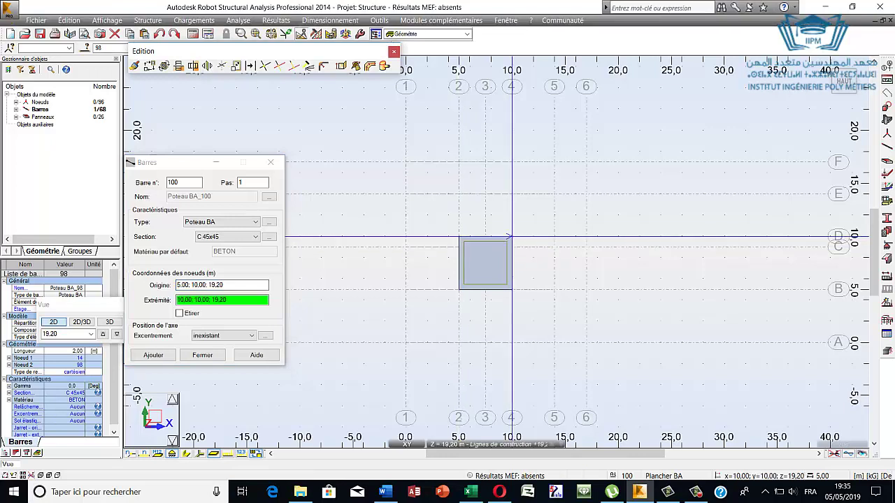
left_click(512, 237)
left_click(512, 237)
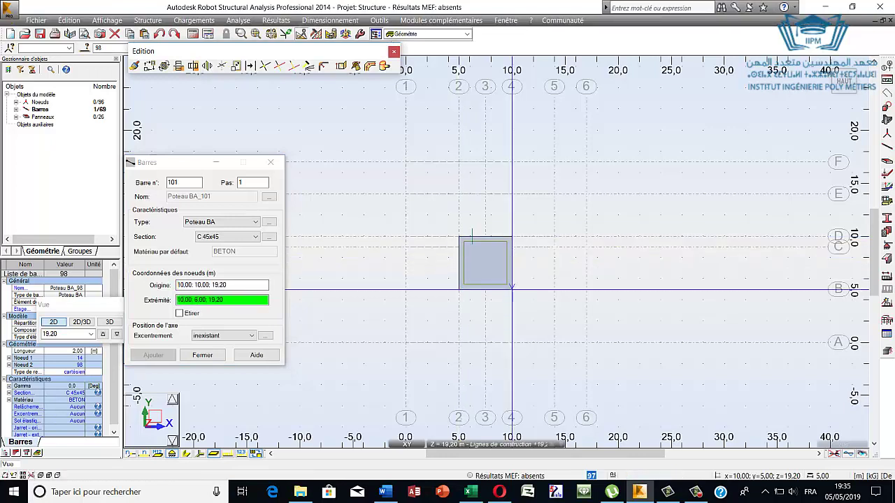
left_click(512, 288)
left_click(511, 288)
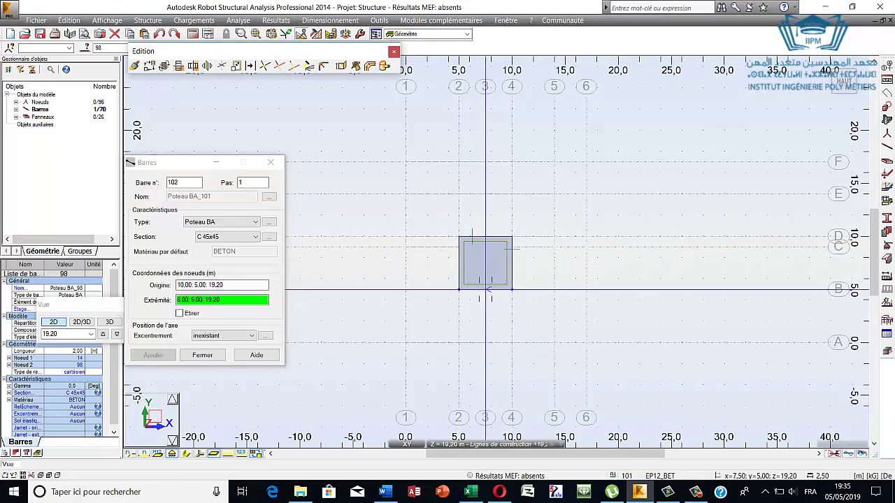
left_click(459, 288)
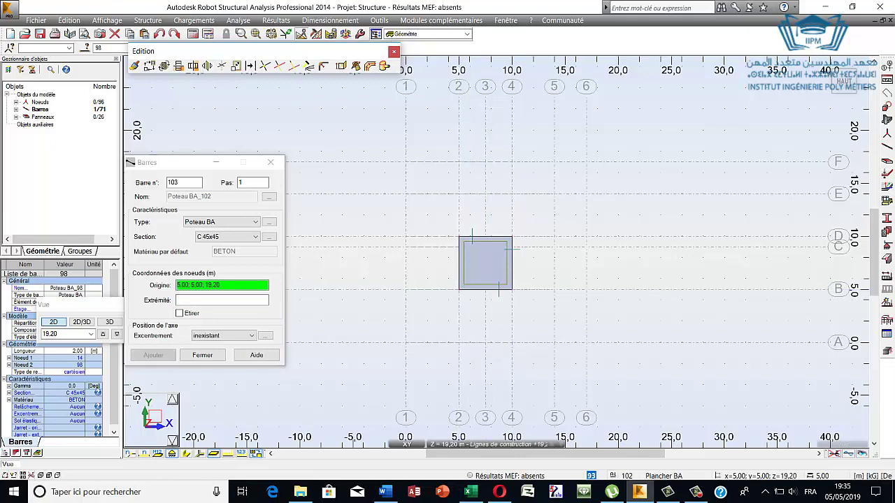
left_click(458, 288)
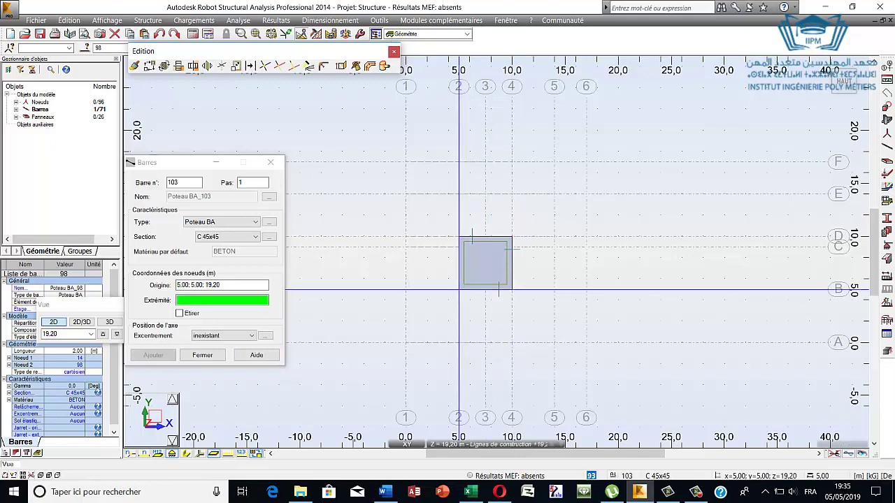
left_click(458, 239)
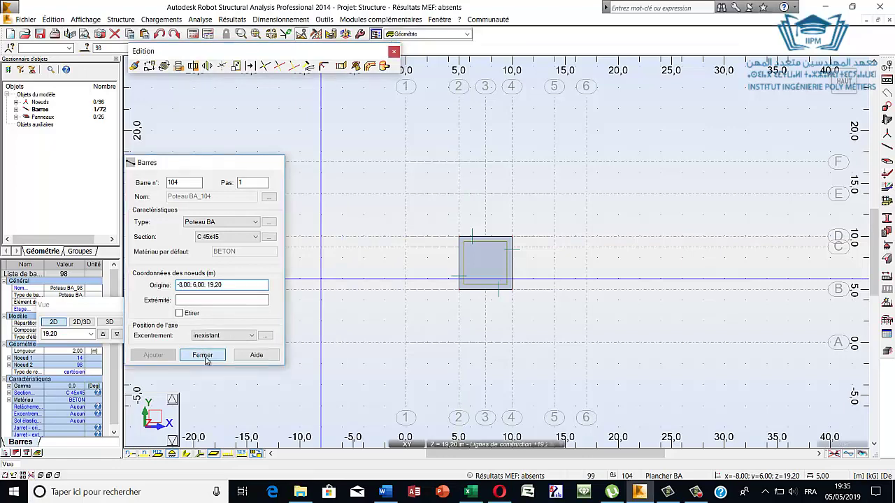
left_click(202, 355)
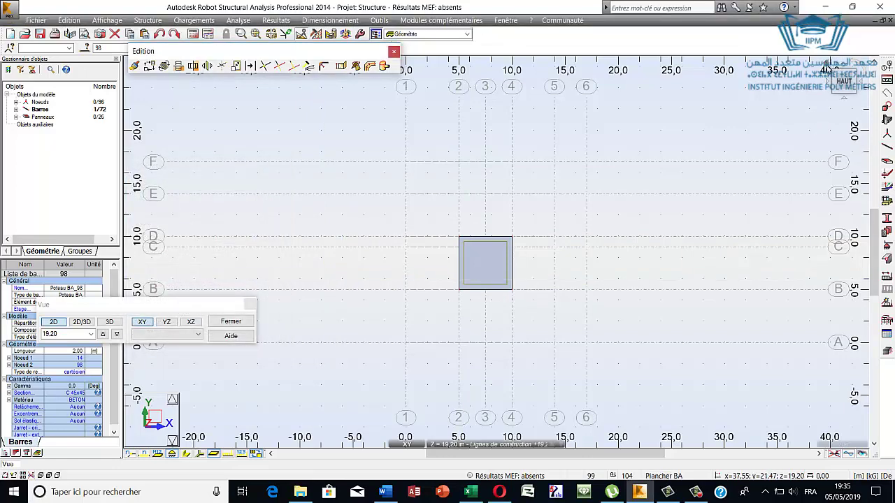
mouse_move(825, 70)
left_mouse_down()
mouse_move(485, 173)
mouse_move(472, 194)
mouse_move(511, 191)
left_mouse_up()
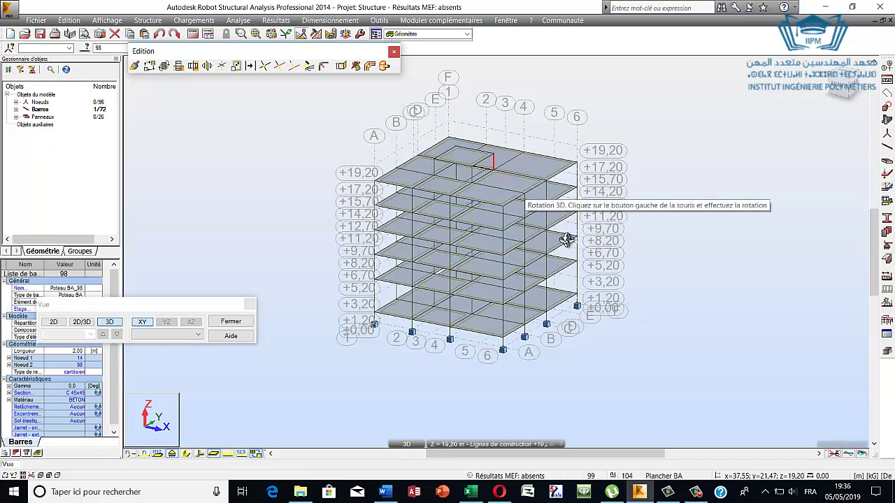
left_click_drag(455, 251, 488, 263)
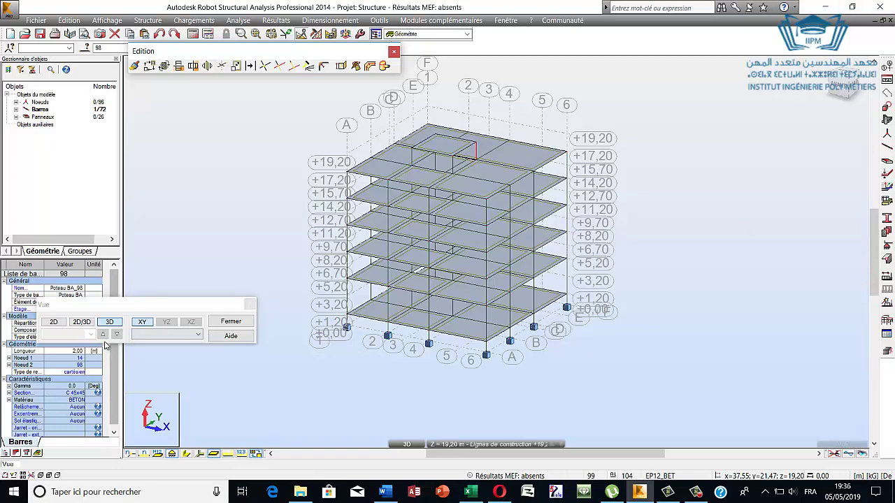
left_click(48, 323)
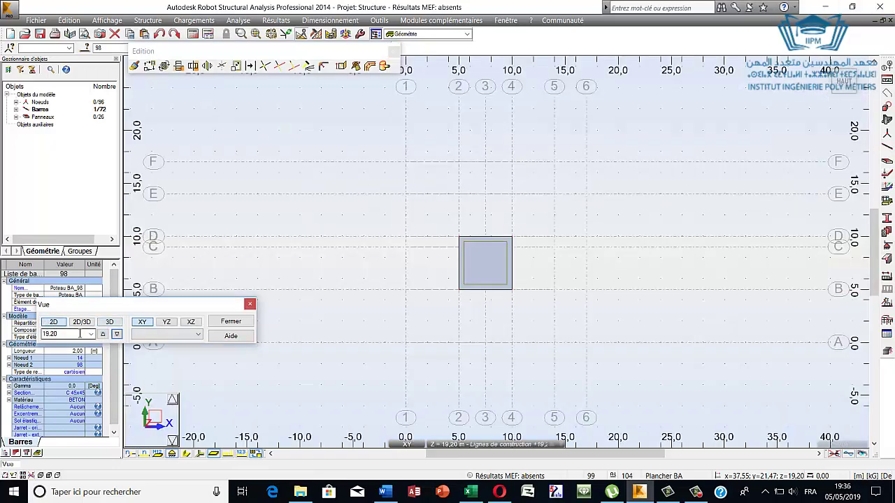
At level 3.20, outline a narrow rectangle between x 5 and 10 below grid D as slab panel 105
left_click(92, 334)
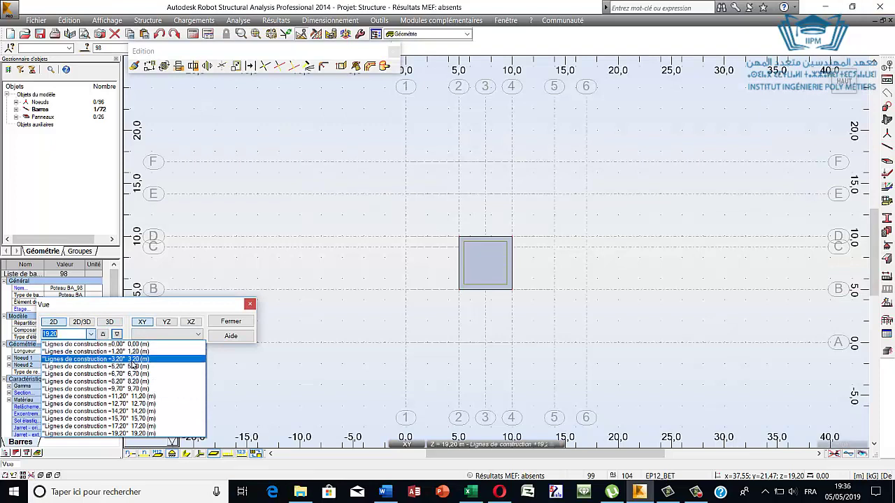
left_click(132, 360)
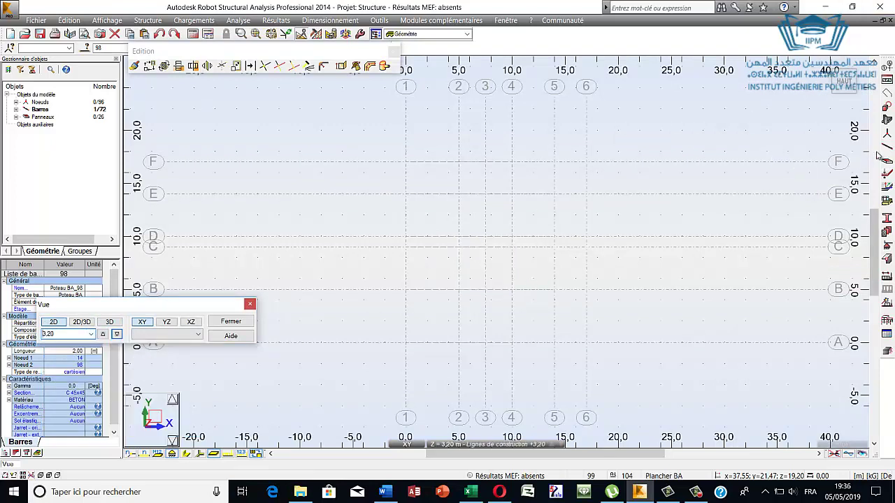
left_click(886, 97)
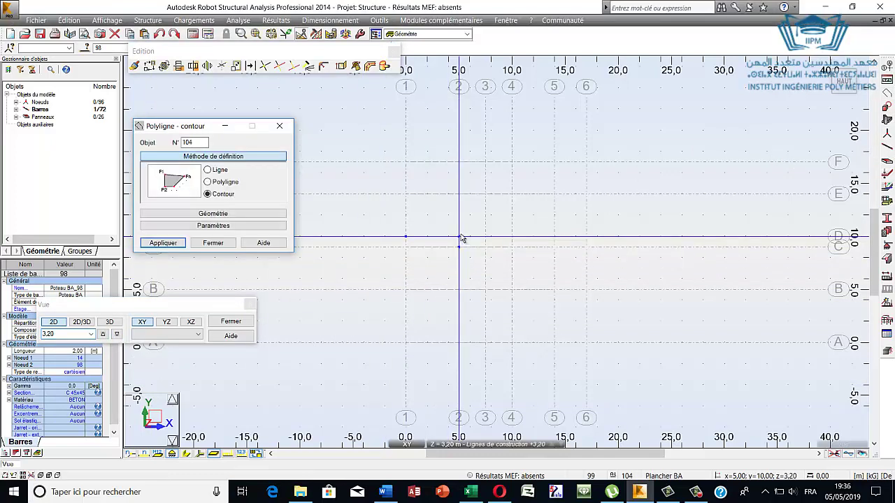
left_click(515, 240)
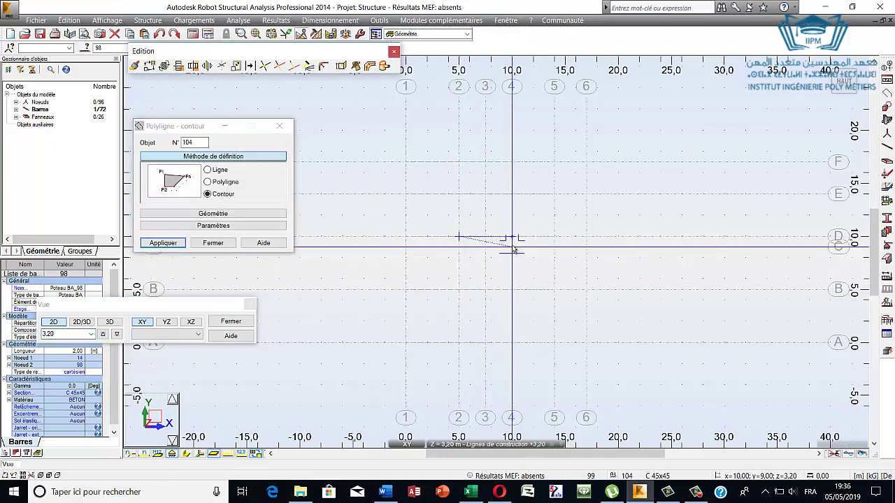
left_click(461, 236)
left_click(213, 242)
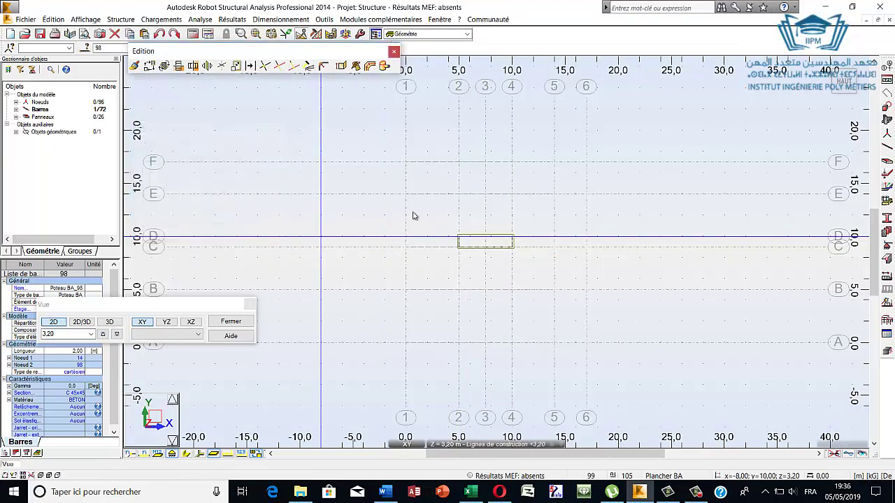
left_click(886, 161)
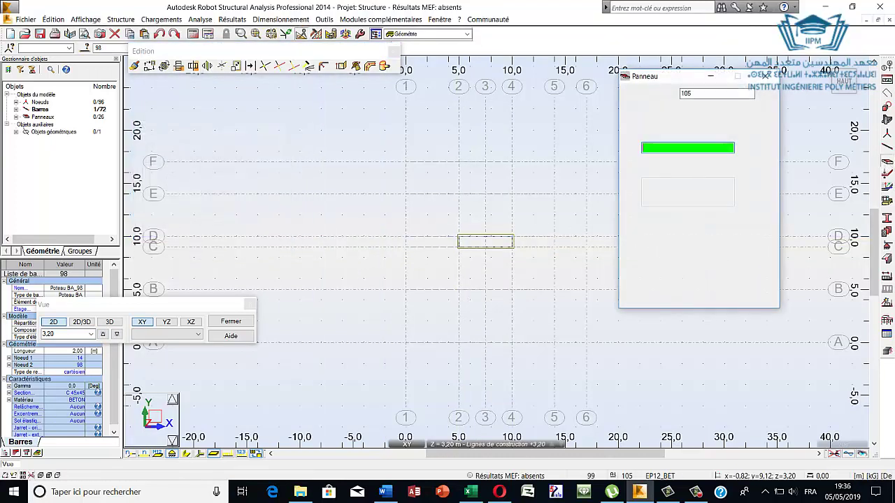
left_click(500, 238)
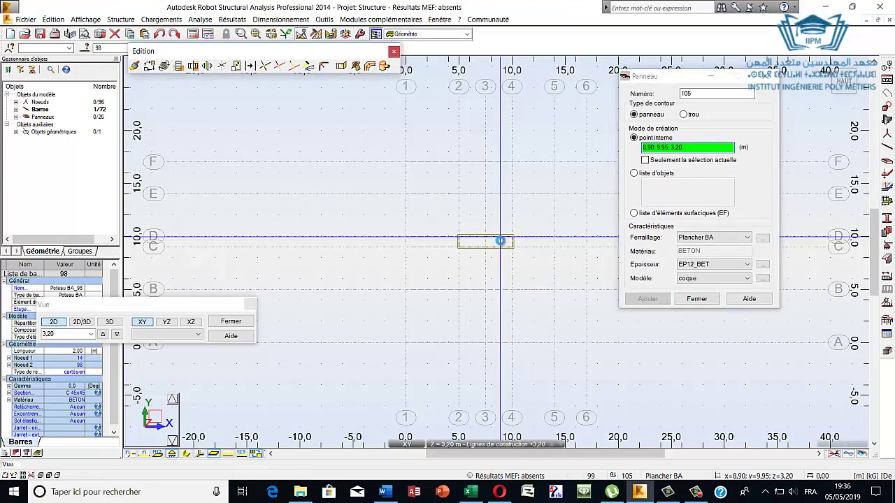
left_click(696, 299)
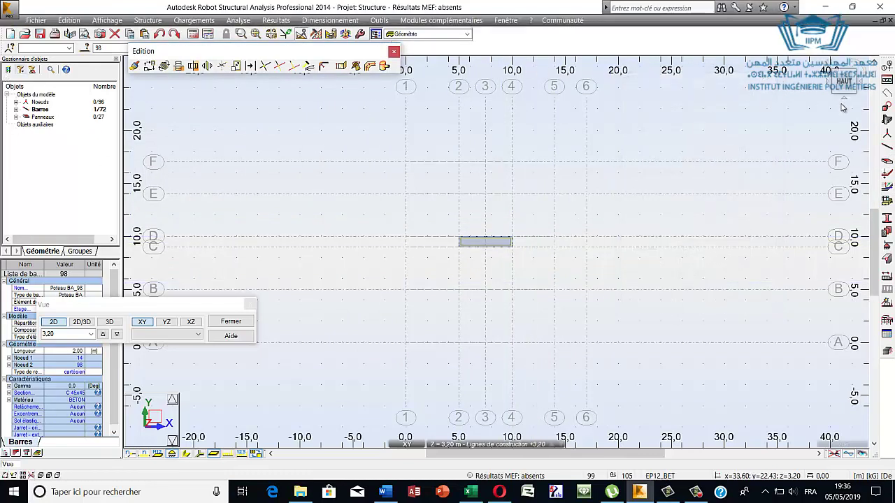
Show an isometric 3D view zoomed onto the lower storeys around the +3,20 landing
mouse_move(844, 79)
left_mouse_down()
mouse_move(629, 130)
mouse_move(413, 296)
mouse_move(476, 330)
mouse_move(486, 292)
mouse_move(524, 313)
mouse_move(478, 333)
mouse_move(470, 358)
mouse_move(504, 340)
mouse_move(514, 320)
mouse_move(510, 331)
mouse_move(482, 330)
mouse_move(454, 352)
mouse_move(439, 342)
mouse_move(465, 330)
left_mouse_up()
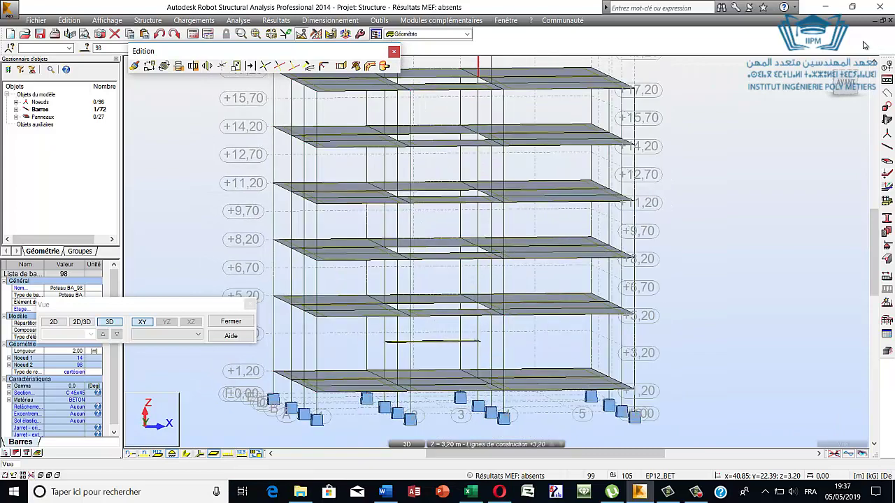
left_click(824, 67)
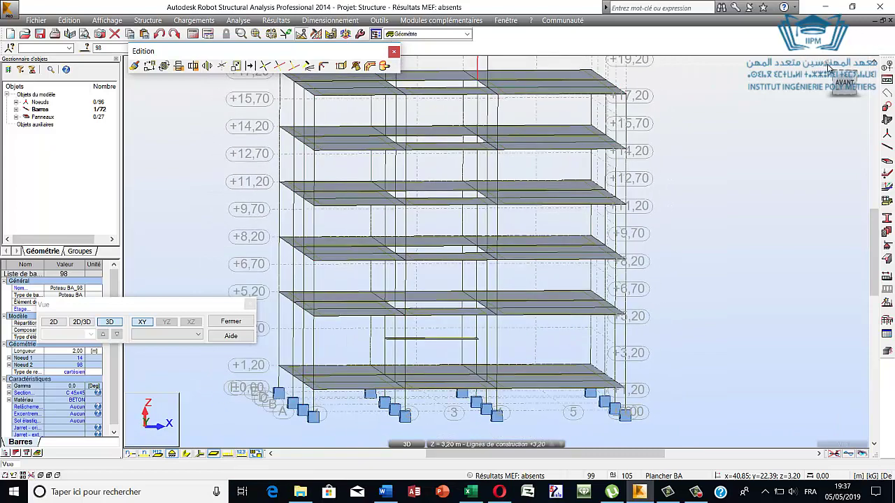
scroll(471, 353, "down", 3)
scroll(471, 353, "up", 2)
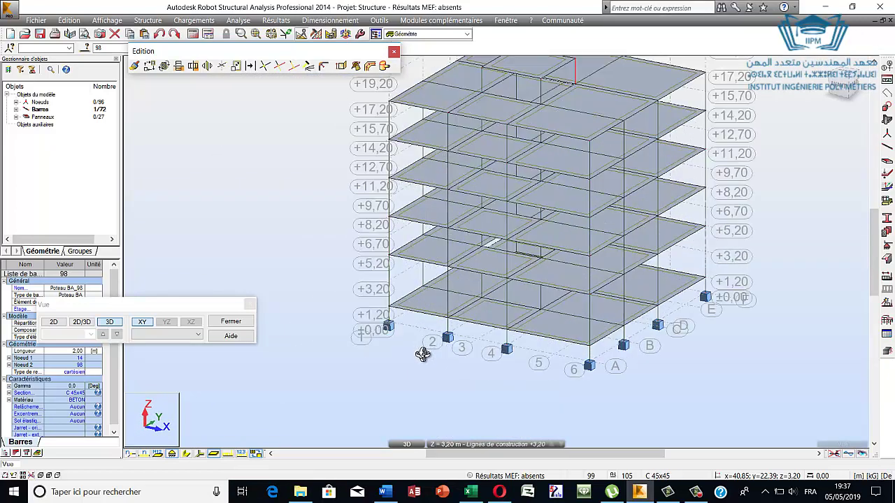
scroll(422, 354, "up", 1)
scroll(529, 352, "up", 1)
mouse_move(538, 343)
middle_mouse_down("shift")
mouse_move(596, 323)
mouse_move(609, 300)
mouse_move(718, 283)
middle_mouse_up("shift")
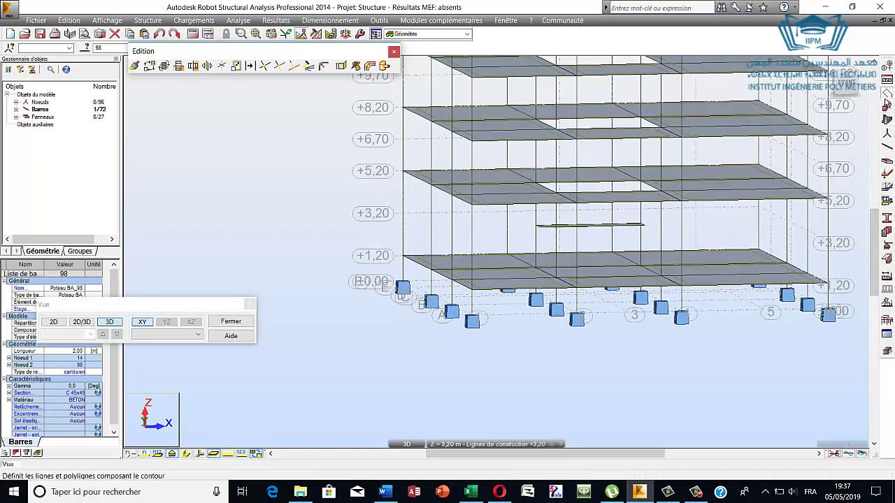
Outline the stair from the landing edge to the lower slab and make it sloped panel 106
left_click(886, 94)
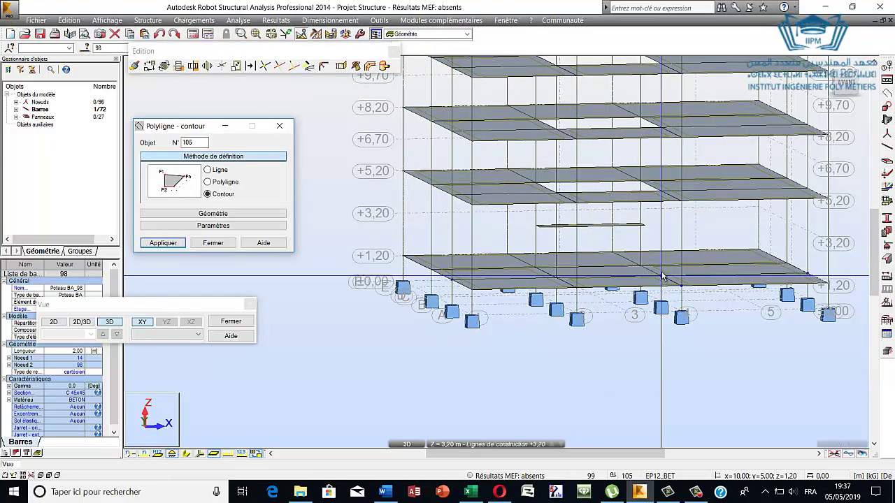
left_click(644, 226)
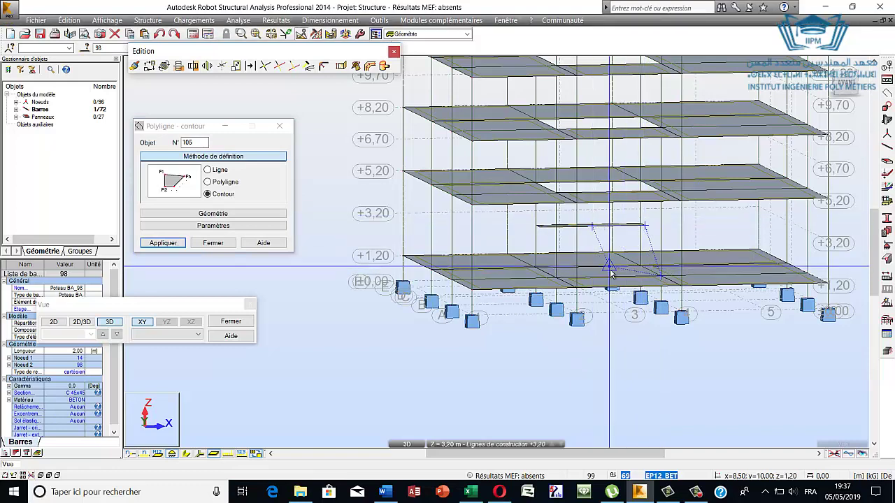
left_click(662, 278)
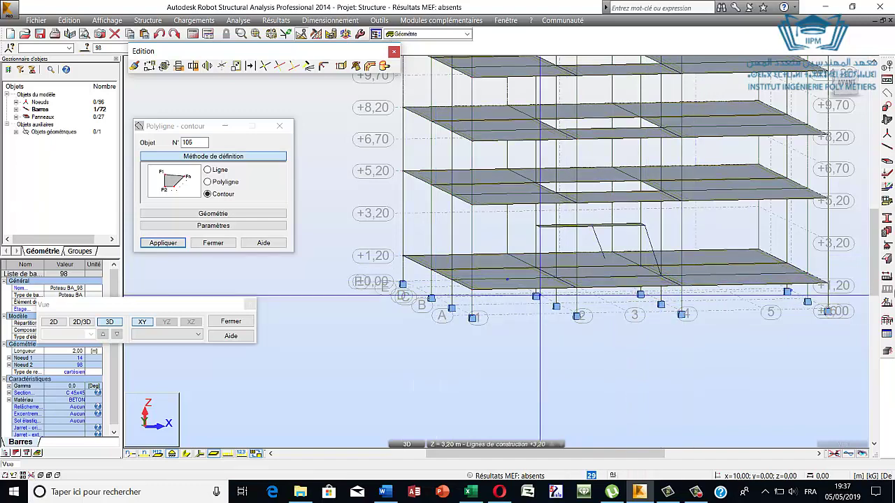
left_click(887, 163)
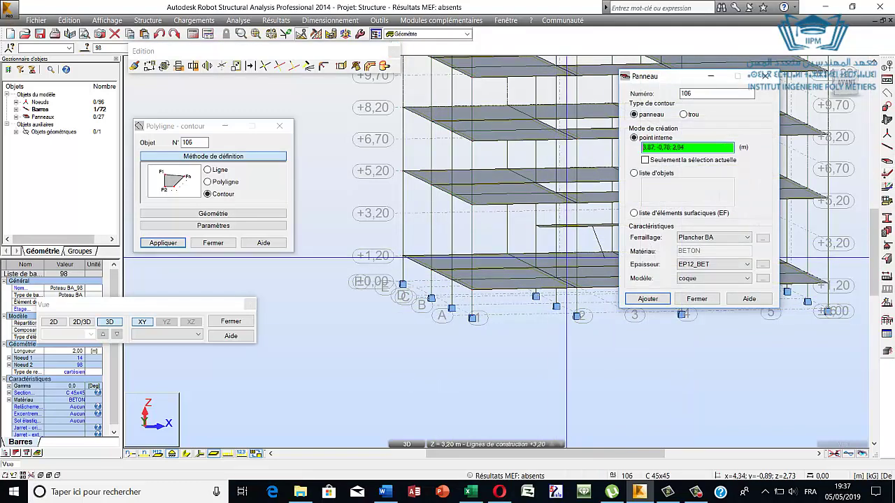
left_click(647, 174)
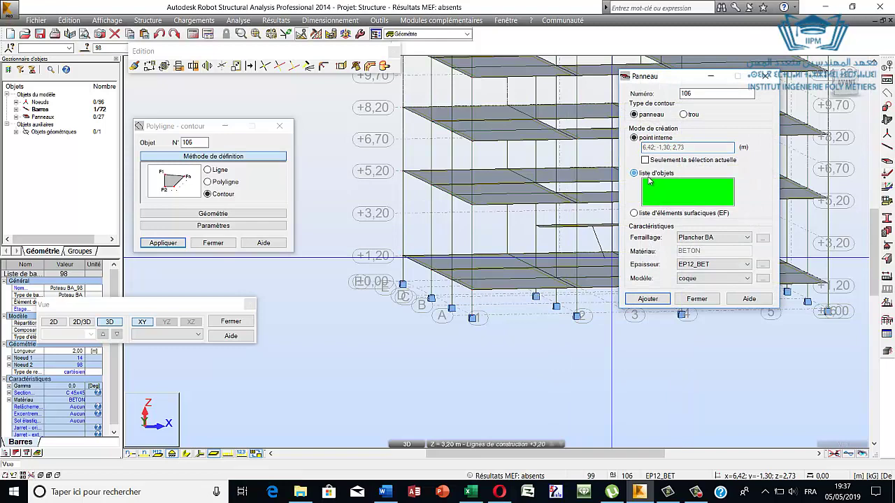
left_click(596, 241)
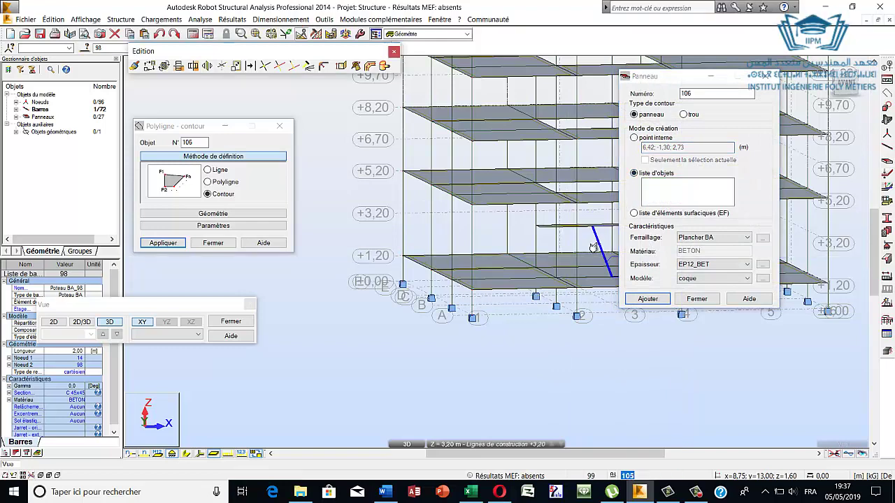
left_click(660, 302)
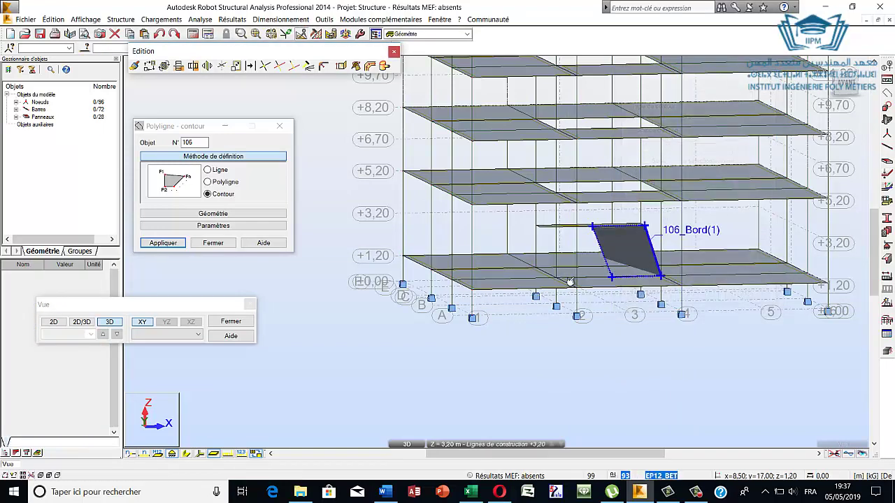
scroll(569, 281, "down", 2)
scroll(574, 286, "up", 2)
scroll(573, 287, "up", 1)
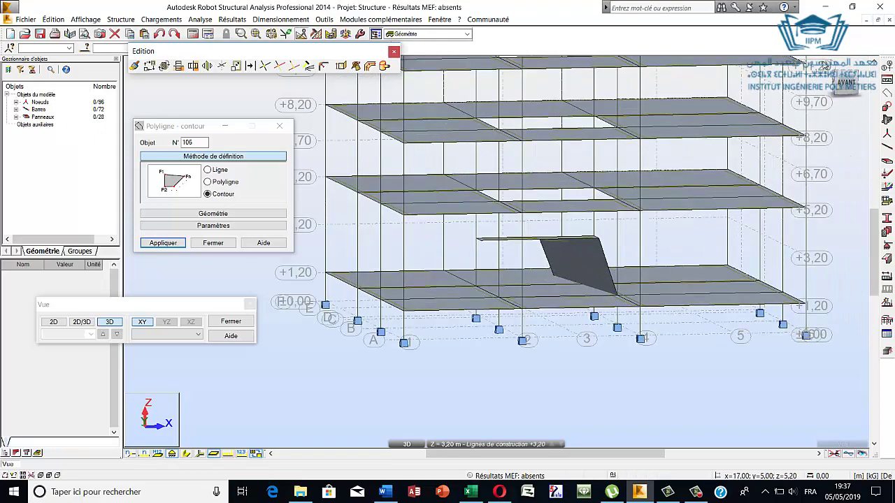
Undo the triangular stair panel, leaving 27 panels, and orbit to view the +3,20 landing
left_click(831, 66)
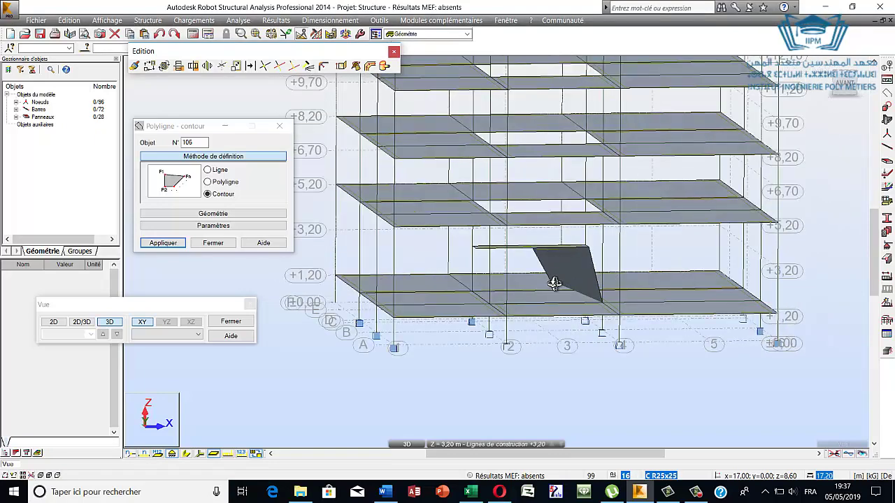
middle_click_drag(526, 253, 504, 322, "shift")
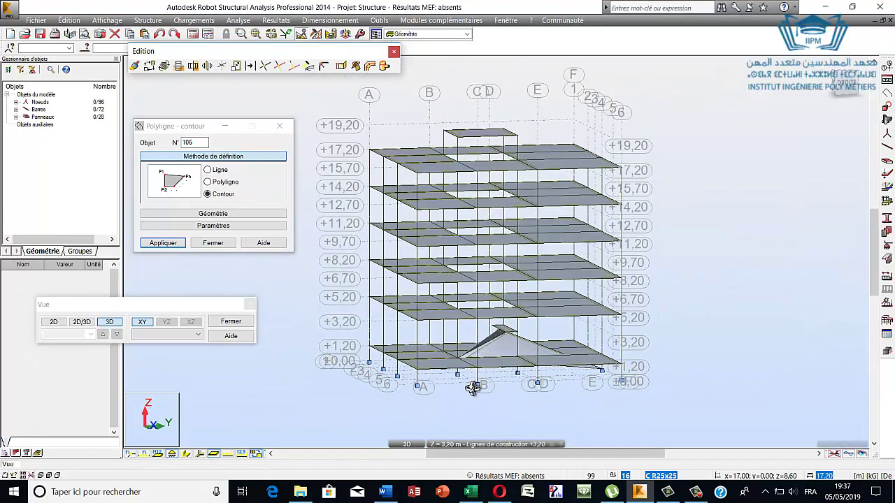
left_click(821, 73)
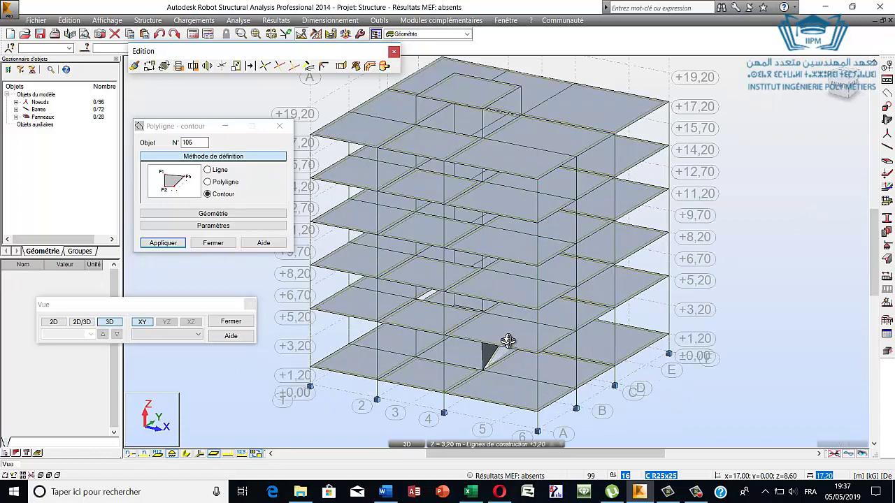
key("ctrl+z")
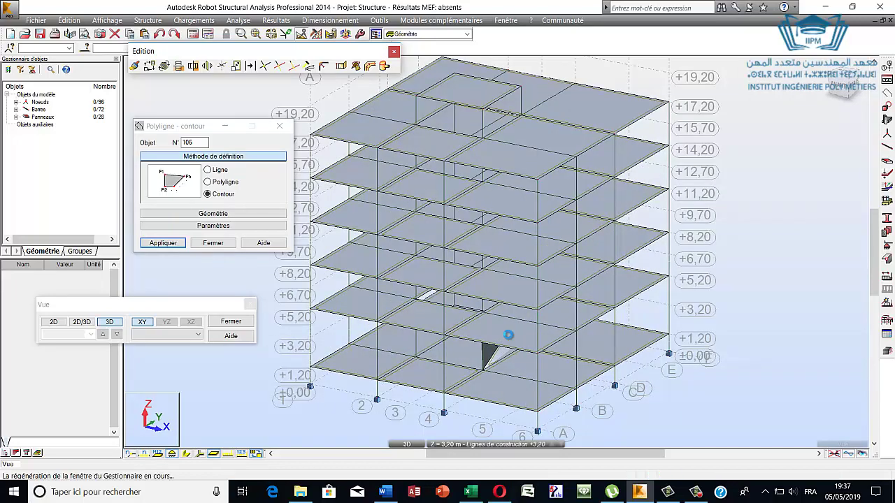
key("ctrl+z")
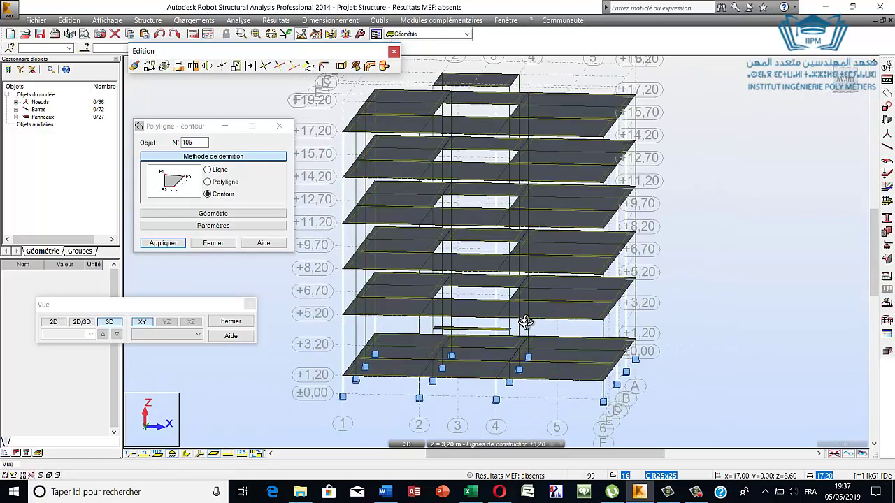
scroll(488, 331, "up", 1)
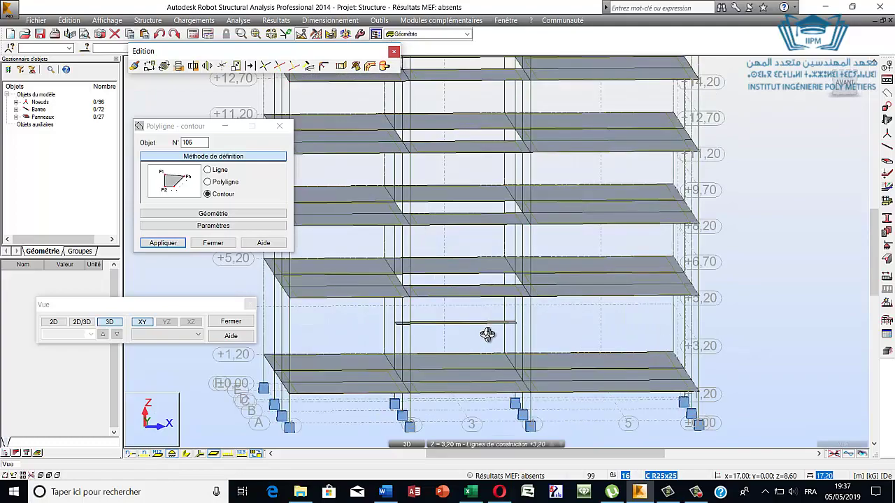
middle_click_drag(487, 334, 539, 324)
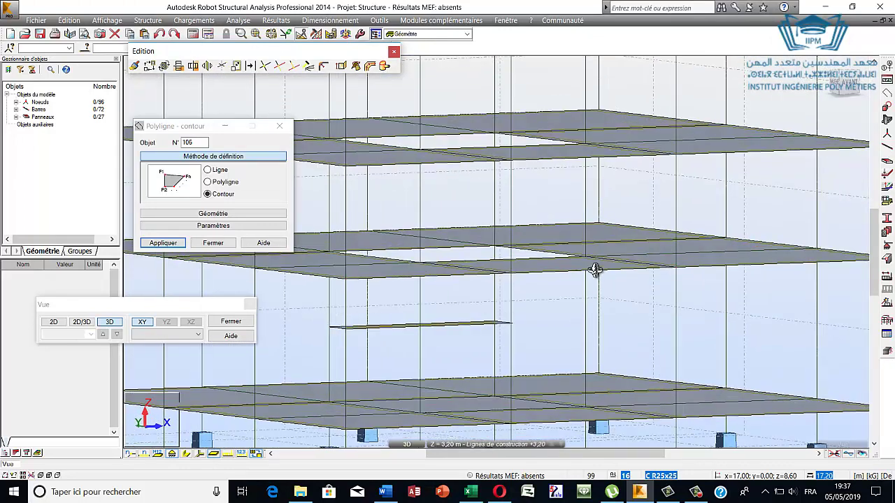
middle_click_drag(587, 273, 748, 213)
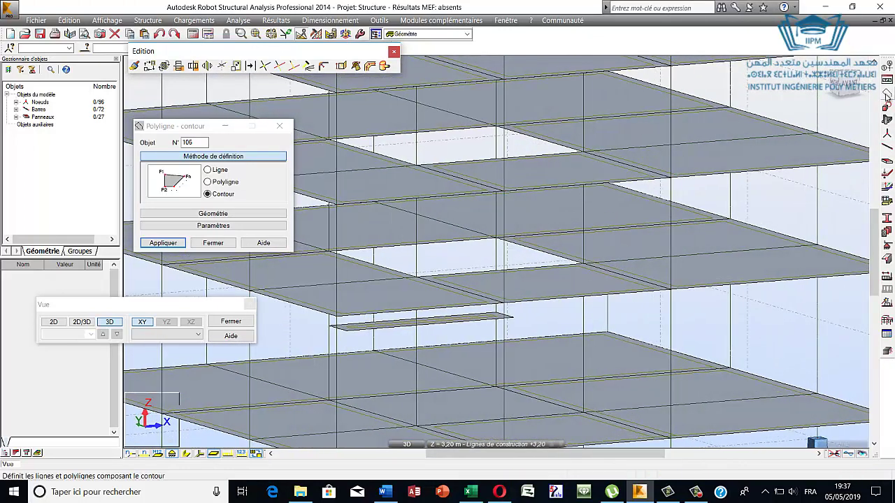
Draw a closed polyline contour from the slab edge up to the landing
left_click(584, 415)
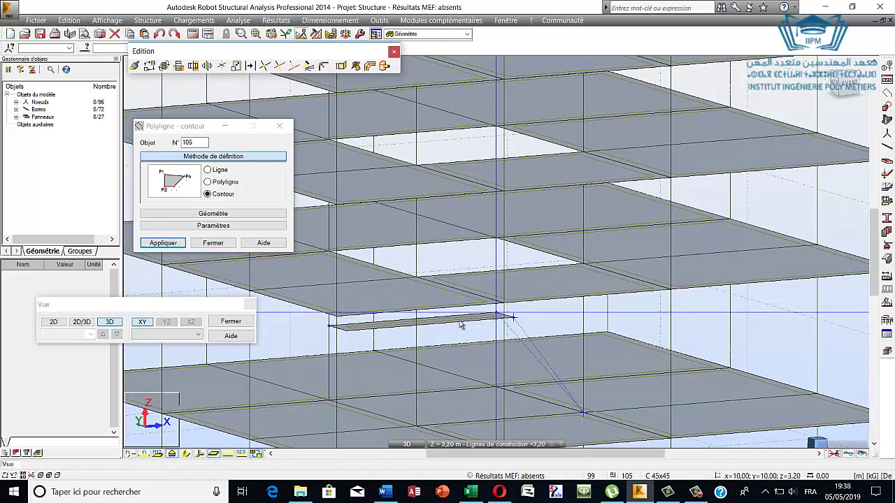
left_click(448, 341)
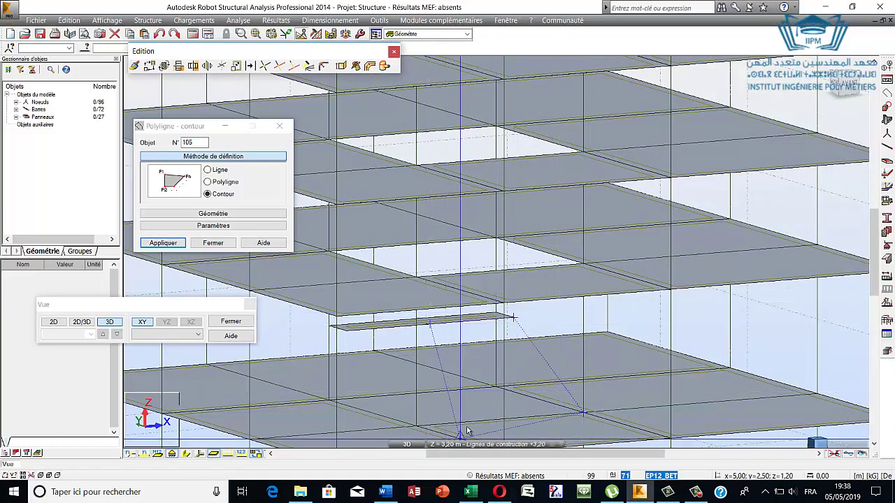
scroll(507, 419, "down", 3)
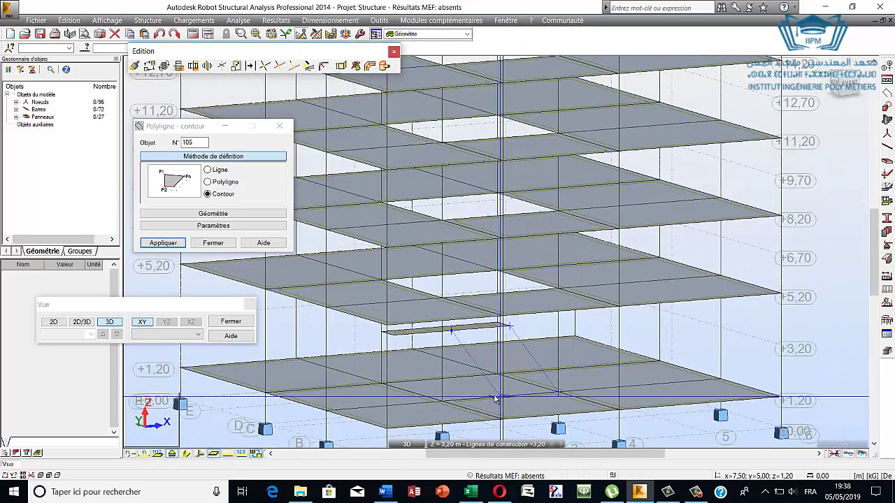
scroll(498, 396, "up", 4)
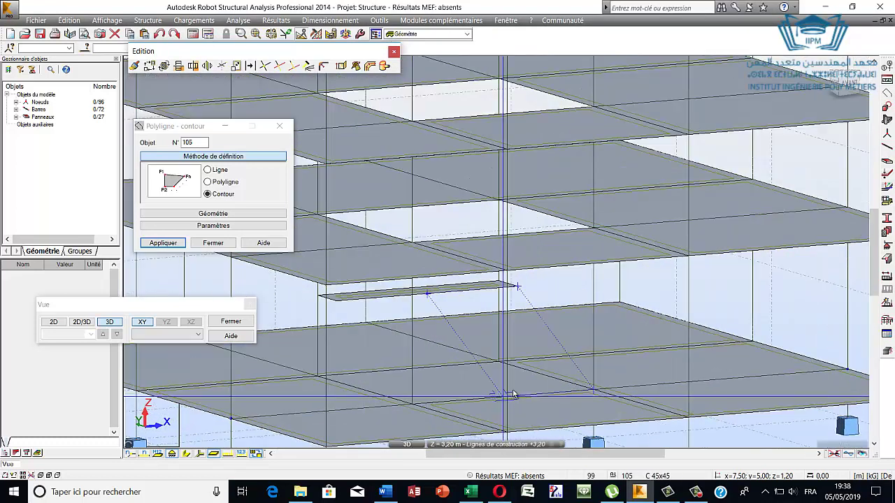
left_click(596, 390)
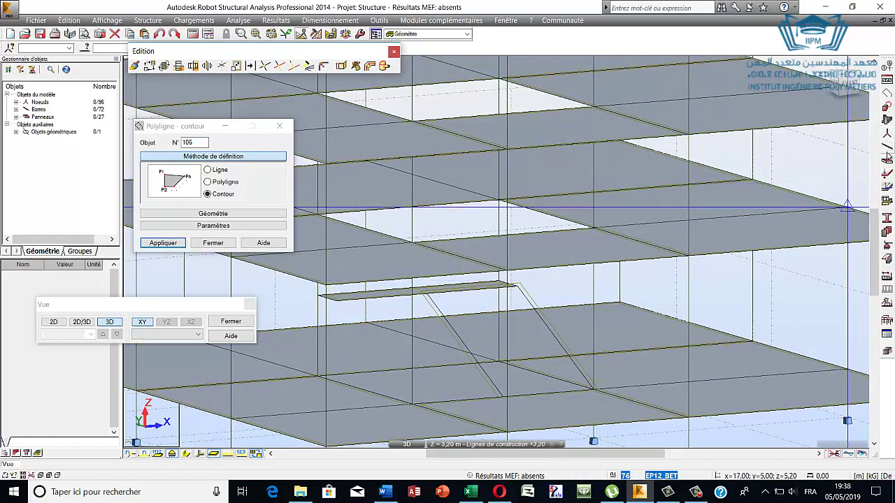
Create a Plancher BA, EP12_BET sloped stair panel from contour 105
left_click(887, 155)
left_click(603, 218)
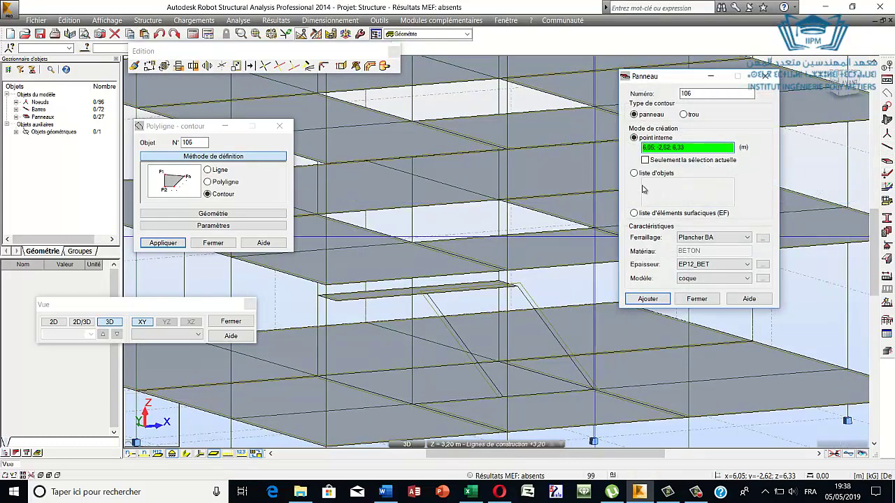
left_click(634, 172)
left_click(450, 331)
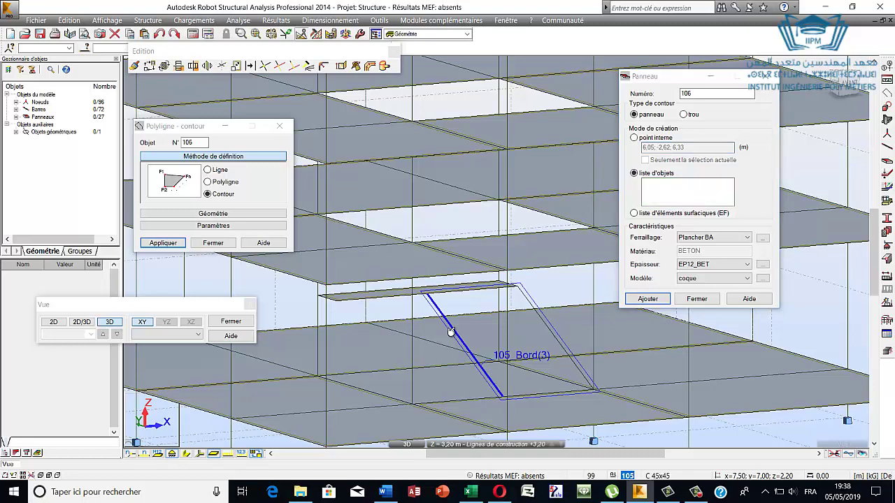
left_click(647, 298)
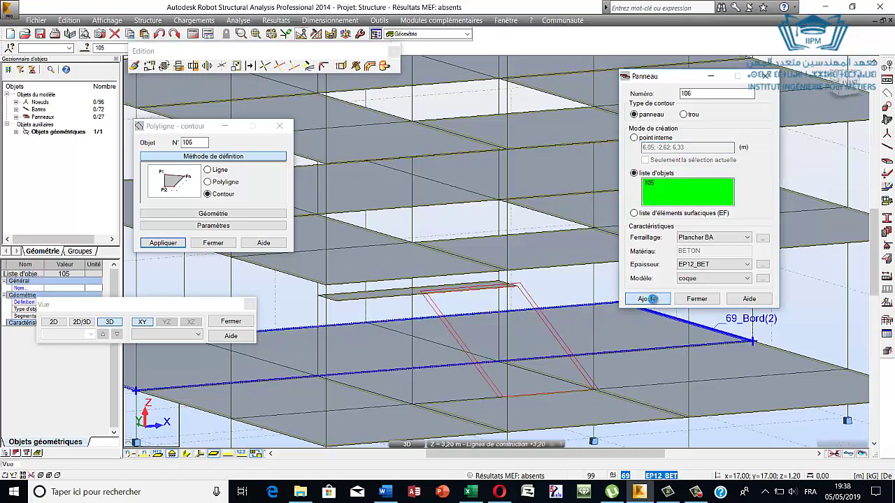
left_click(697, 298)
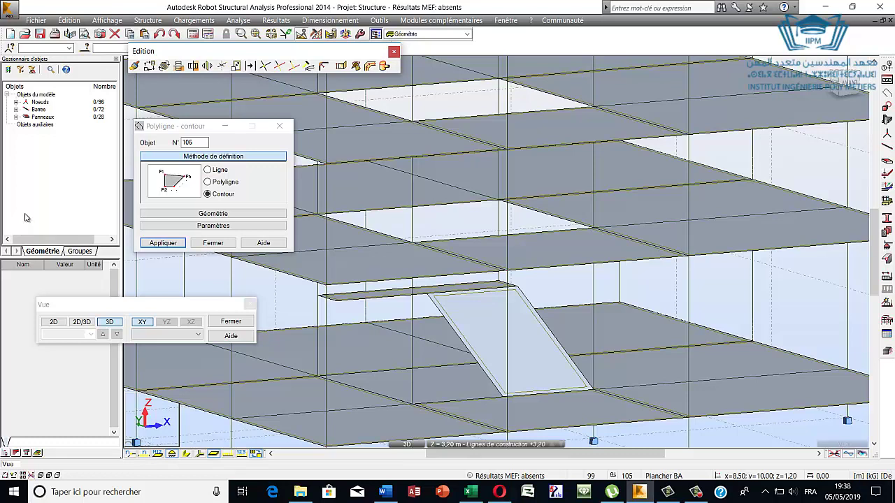
scroll(52, 221, "right", 1)
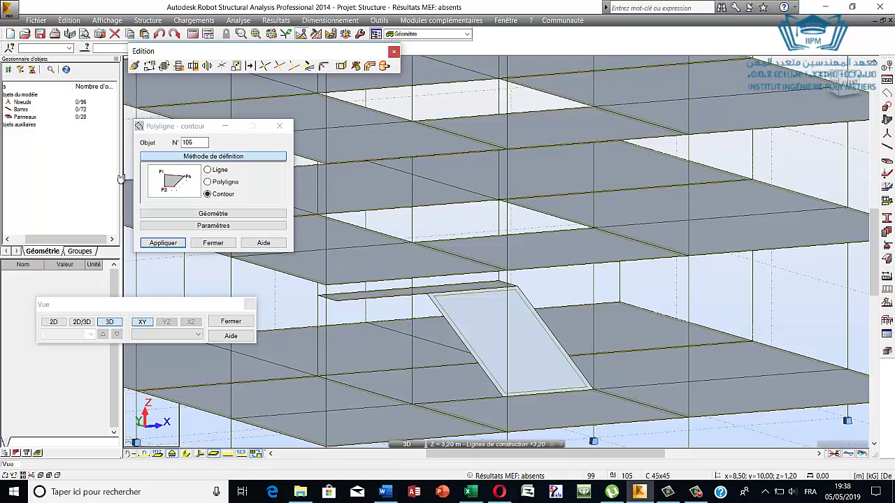
scroll(490, 307, "down", 2)
scroll(567, 334, "down", 3)
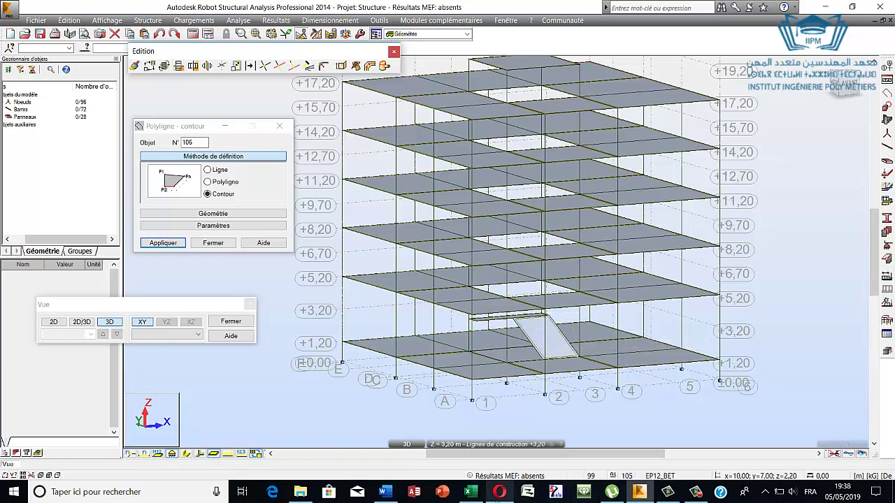
mouse_move(498, 492)
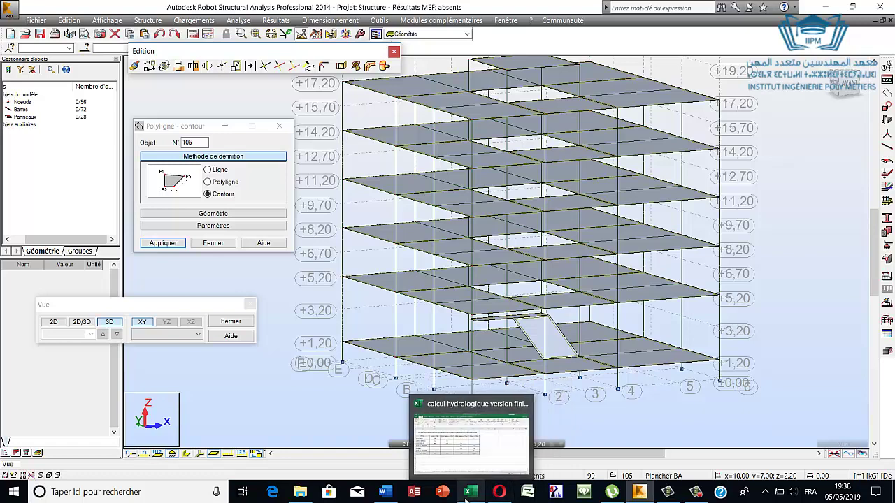
mouse_move(470, 492)
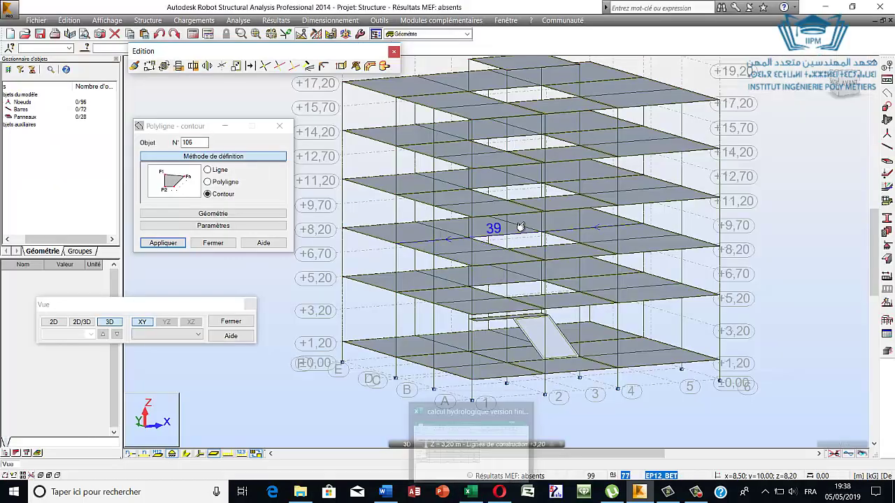
scroll(498, 358, "up", 2)
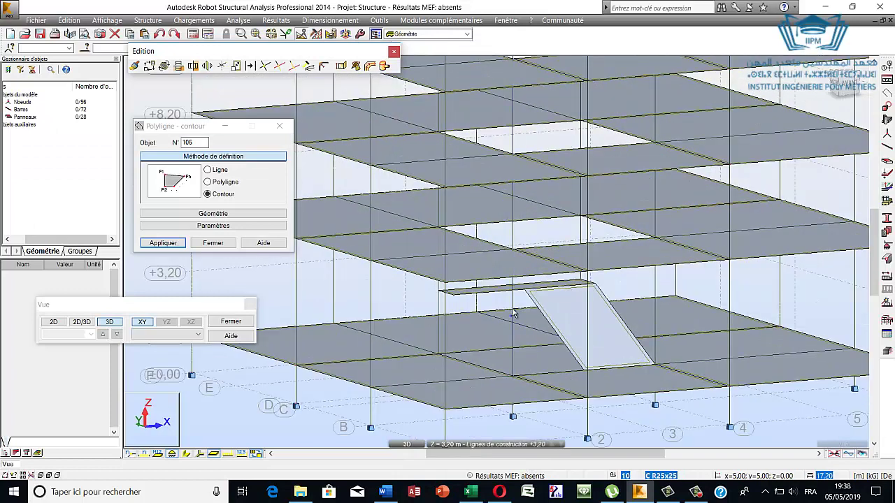
left_click(513, 311)
left_click(378, 308)
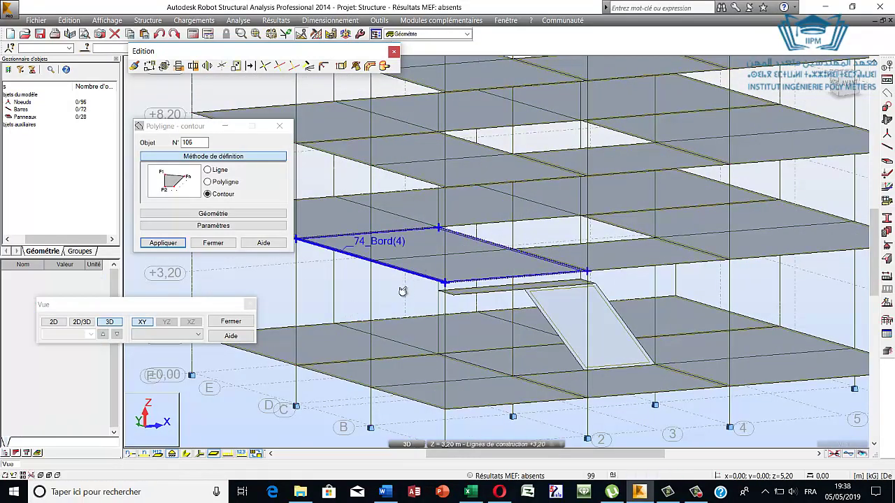
scroll(369, 282, "down", 3)
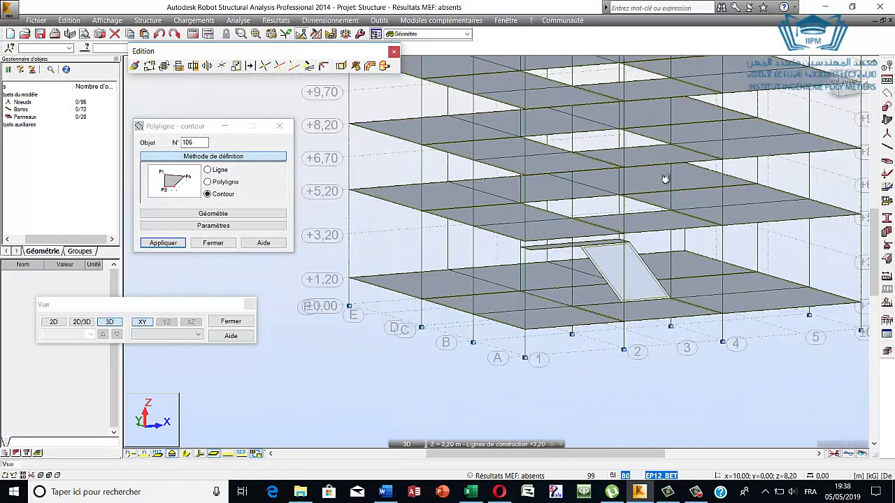
right_click(347, 229)
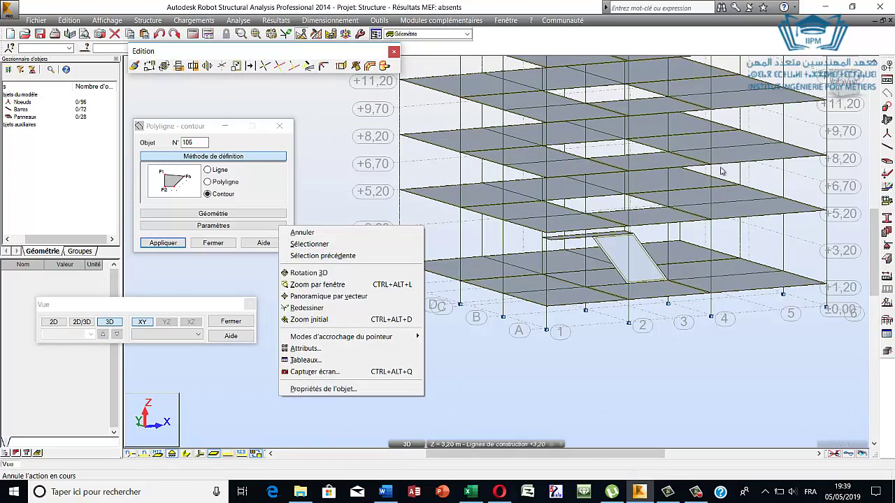
left_click(468, 354)
scroll(468, 354, "down", 3)
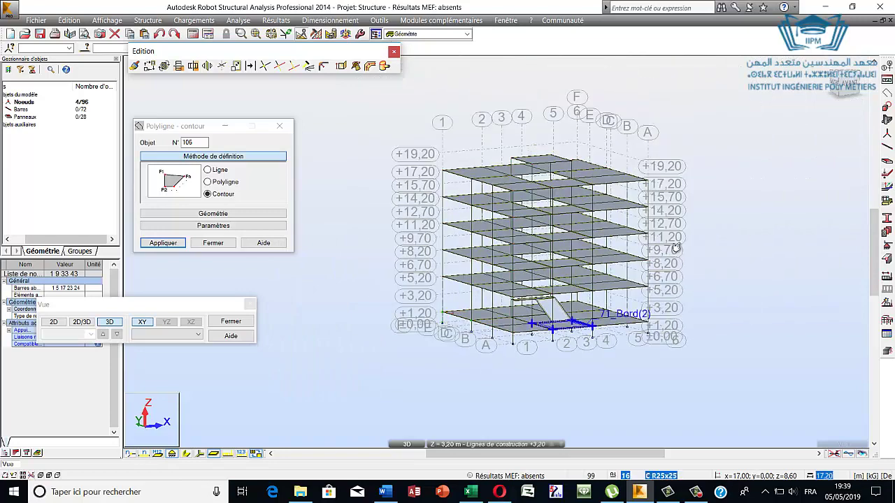
mouse_move(531, 294)
left_mouse_down()
mouse_move(493, 316)
mouse_move(539, 265)
left_mouse_up()
scroll(517, 280, "up", 3)
scroll(517, 280, "up", 2)
Outline a contour between the upper opening and the landing, then cancel the misplaced attempt
key("Escape")
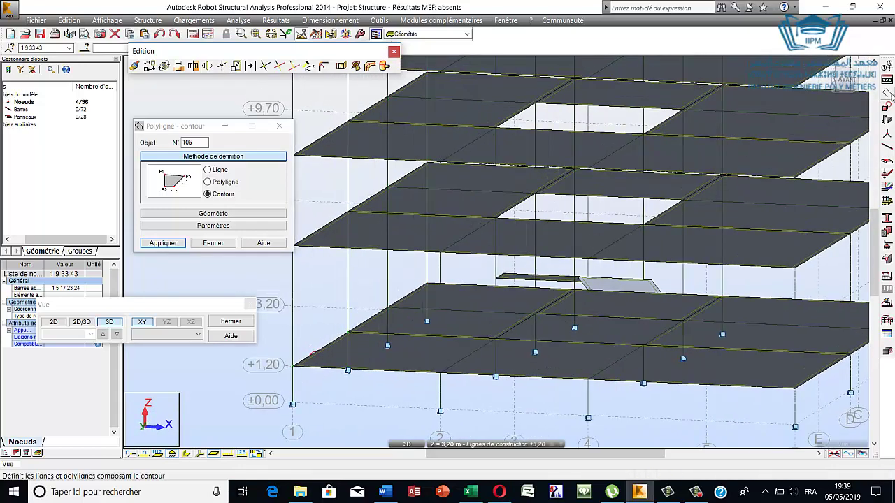
left_click(536, 194)
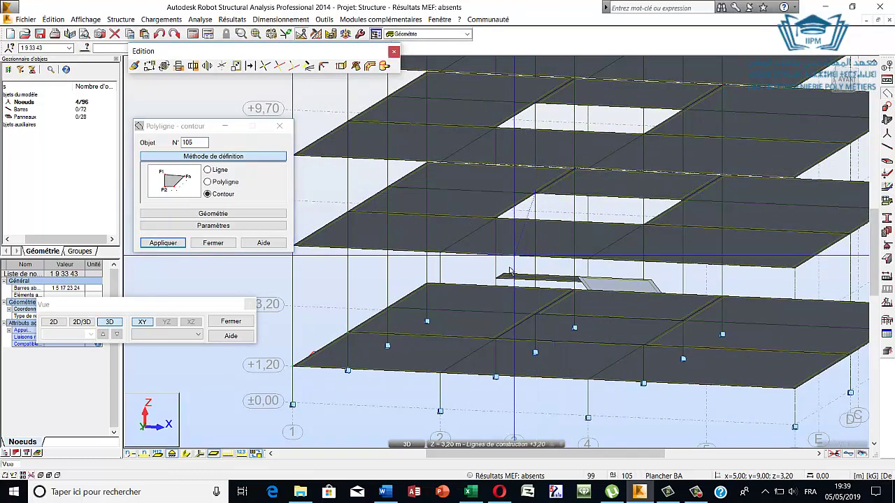
left_click(526, 278)
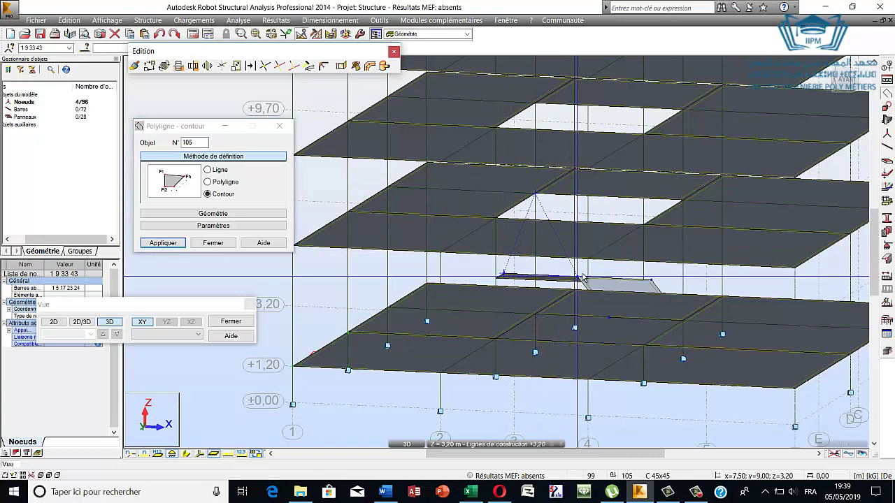
left_click(582, 279)
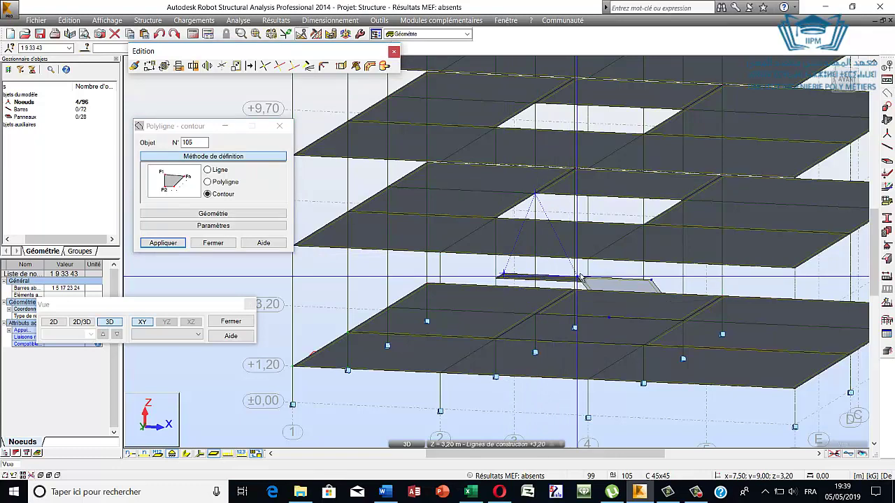
left_click(617, 198)
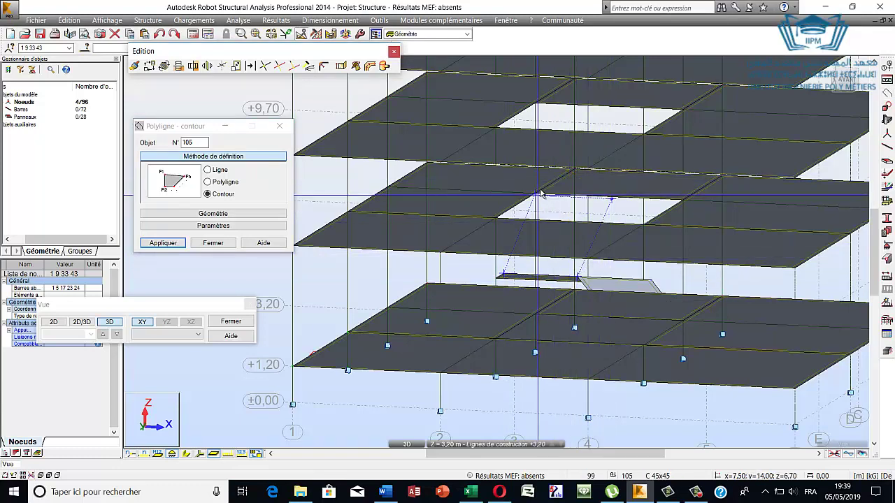
scroll(615, 198, "up", 2)
scroll(615, 198, "up", 2)
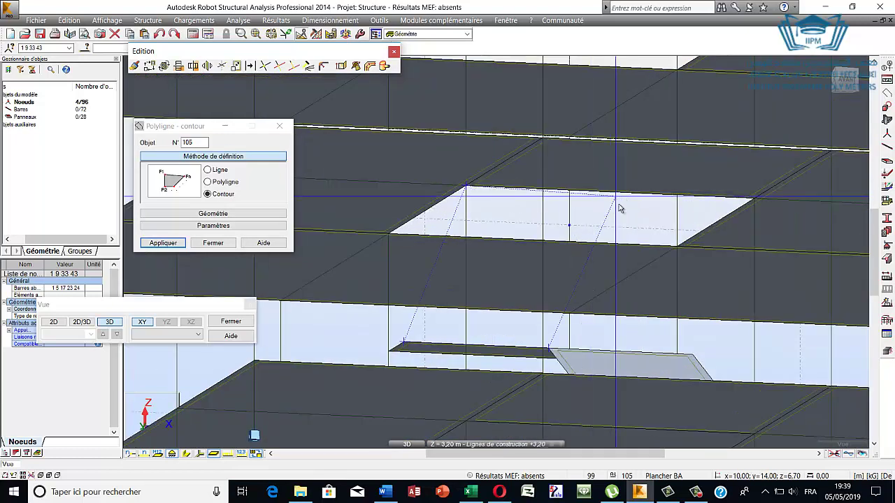
key("Escape")
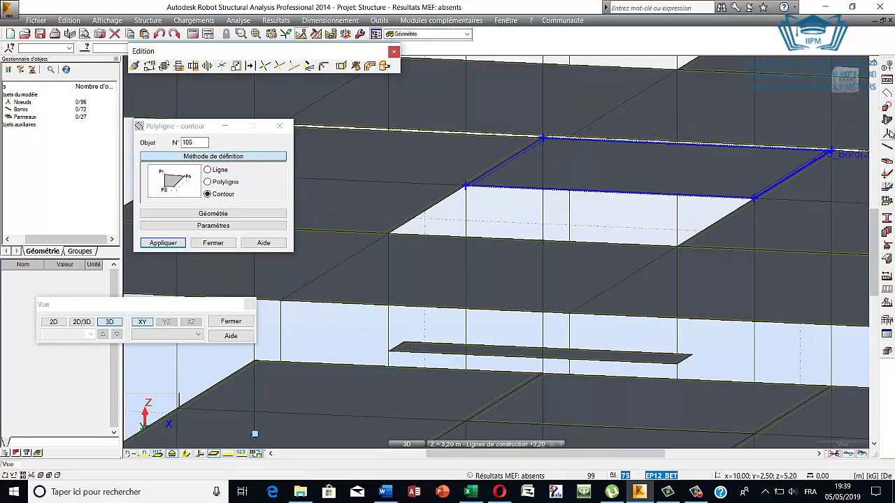
Redraw and close the sloped contour from the upper opening corner down to the landing
left_click(470, 186)
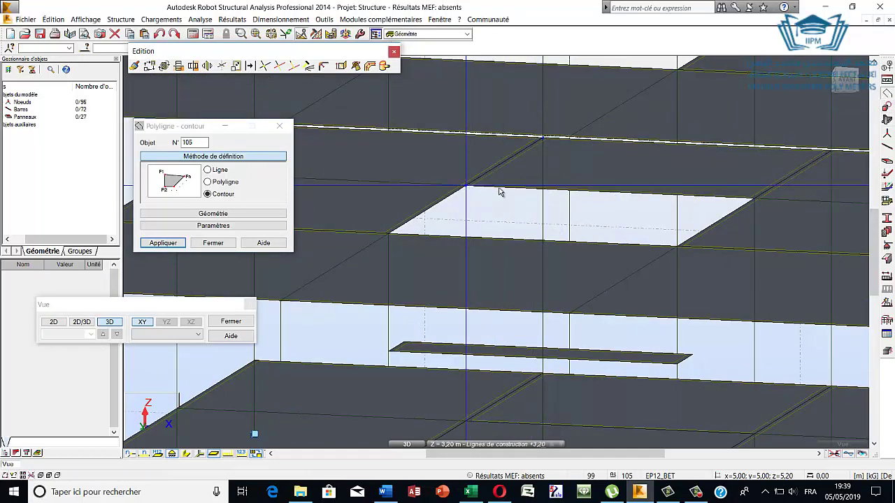
left_click(611, 193)
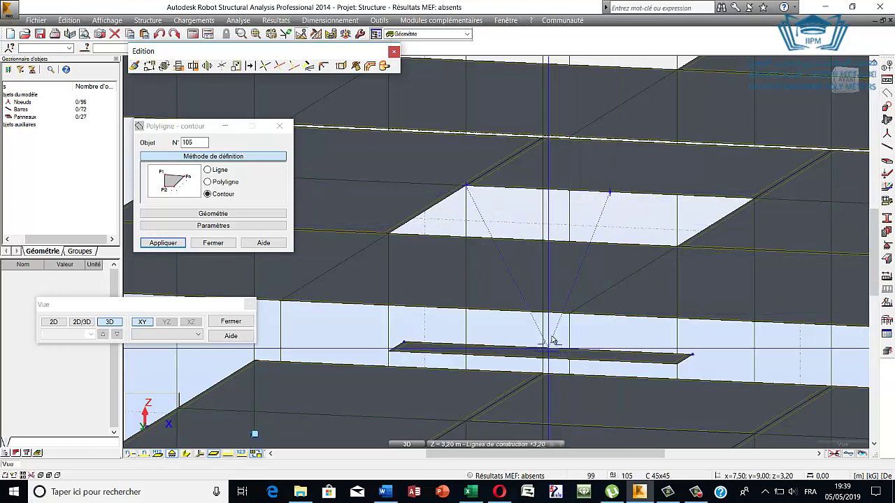
left_click(492, 338)
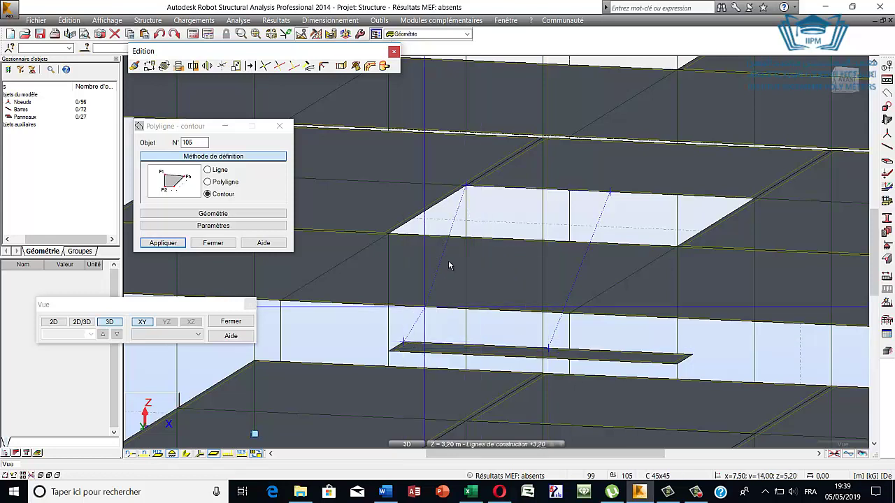
left_click(472, 187)
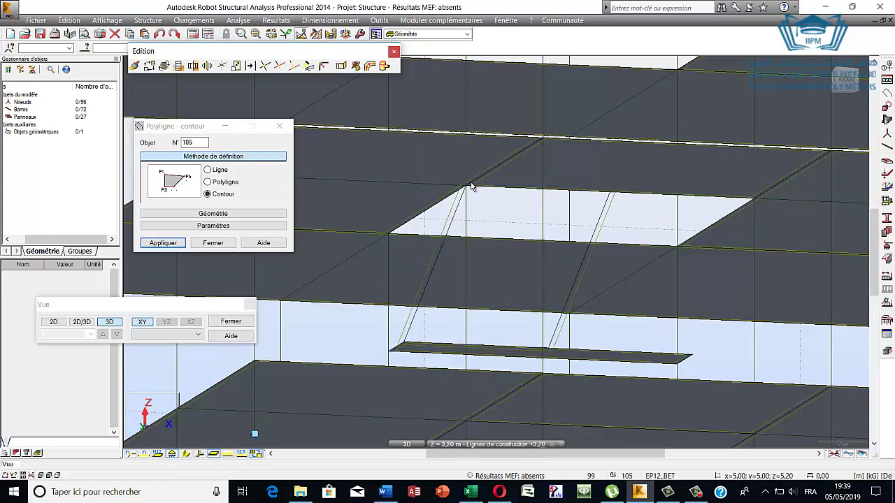
Build inclined stair panel 106 from contour 105 as Plancher BA / EP12_BET
left_click(886, 161)
left_click(663, 175)
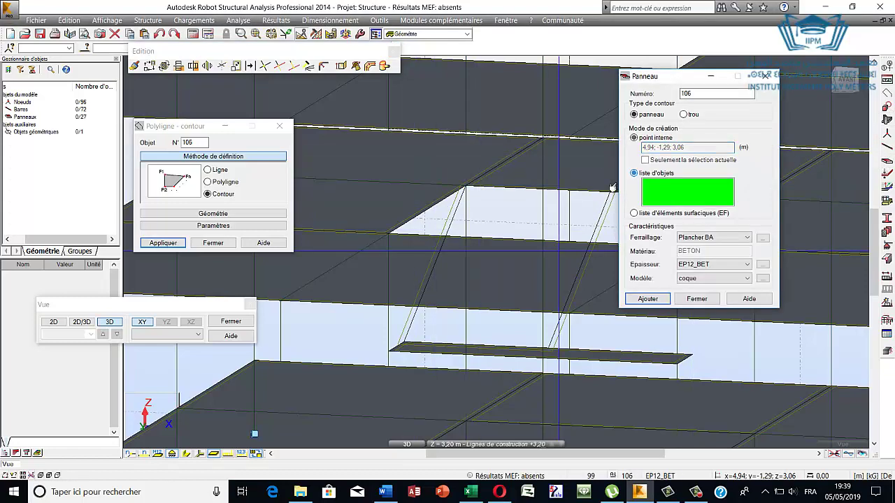
left_click(562, 312)
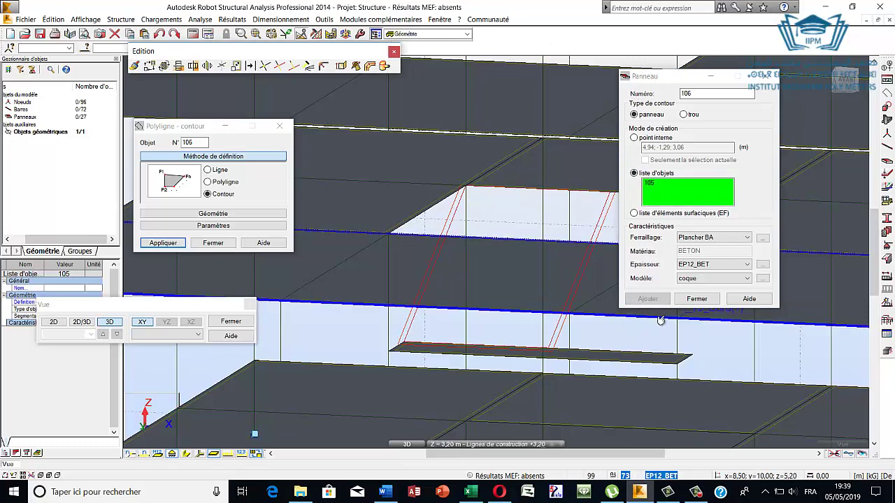
left_click(647, 299)
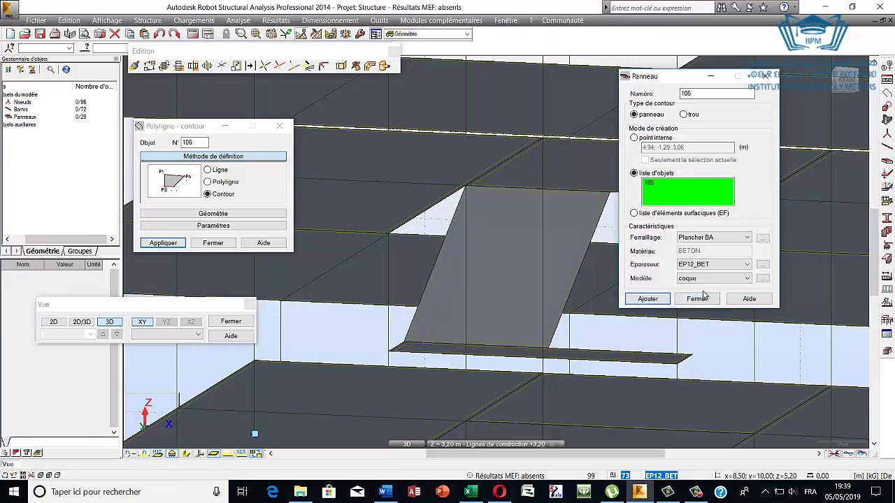
left_click(697, 298)
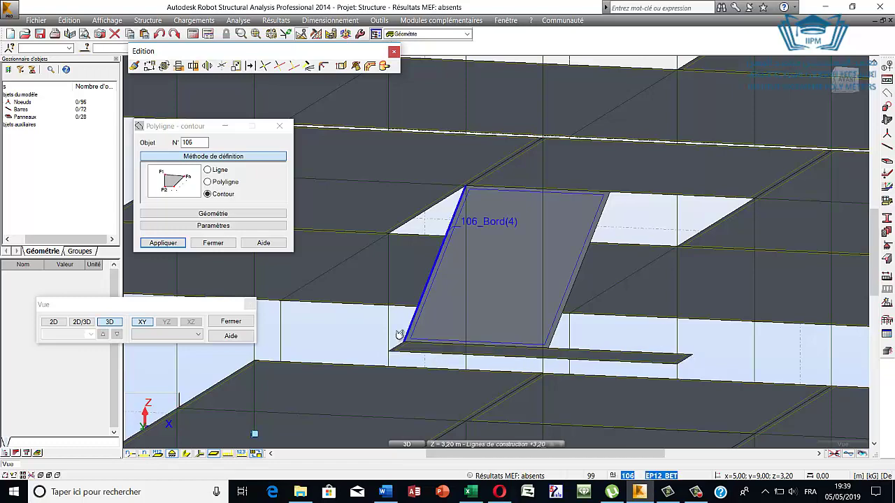
scroll(503, 175, "down", 3)
scroll(769, 126, "down", 2)
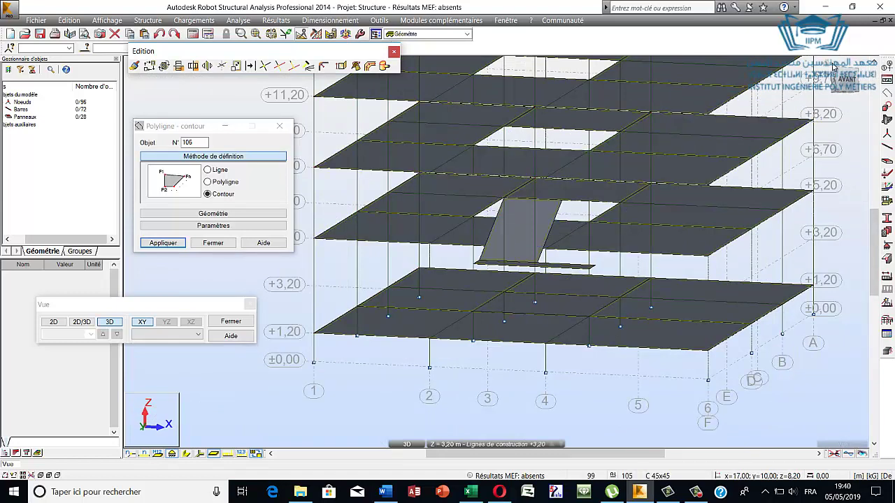
left_click(829, 66)
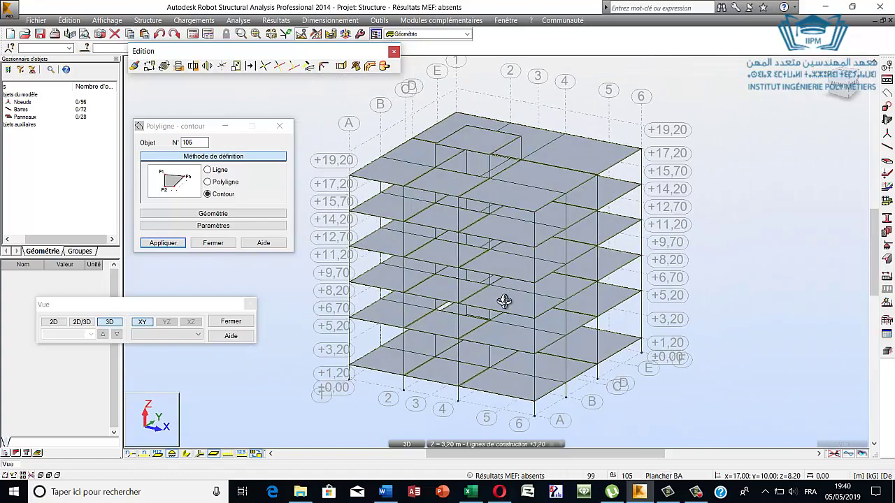
scroll(528, 283, "up", 1)
scroll(496, 304, "up", 1)
scroll(514, 322, "up", 1)
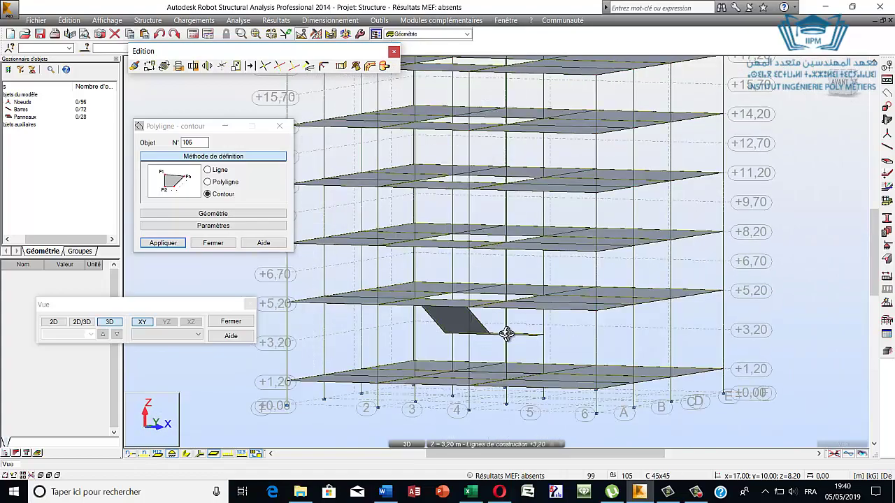
scroll(507, 334, "up", 1)
middle_click_drag(505, 337, 537, 329, "shift")
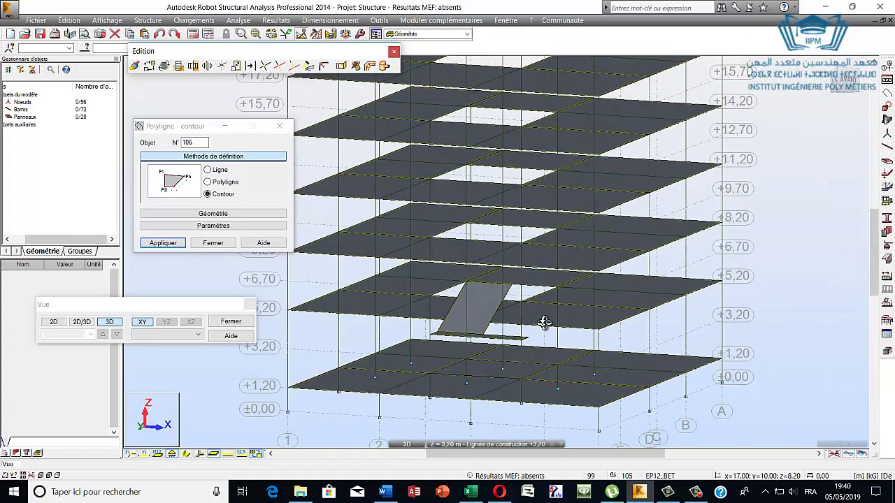
scroll(537, 329, "up", 1)
scroll(538, 330, "up", 1)
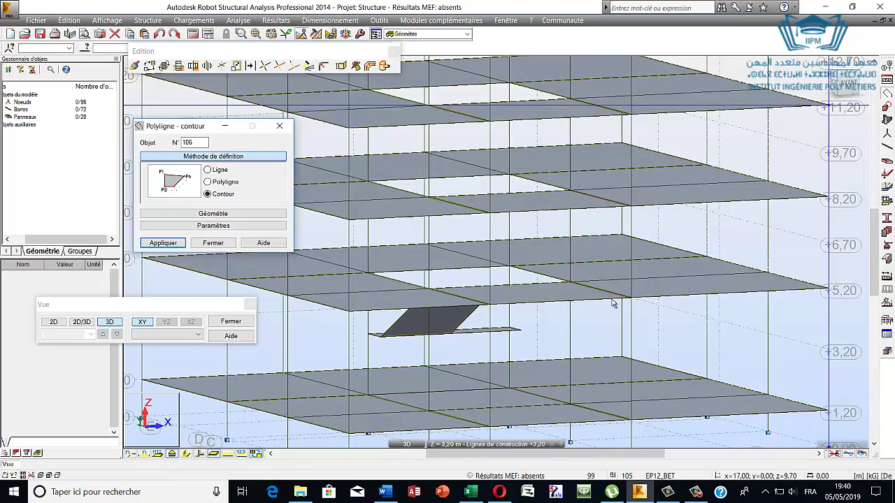
Draw a closed contour from the +3,20 landing down to the +1,20 slab
left_click(567, 402)
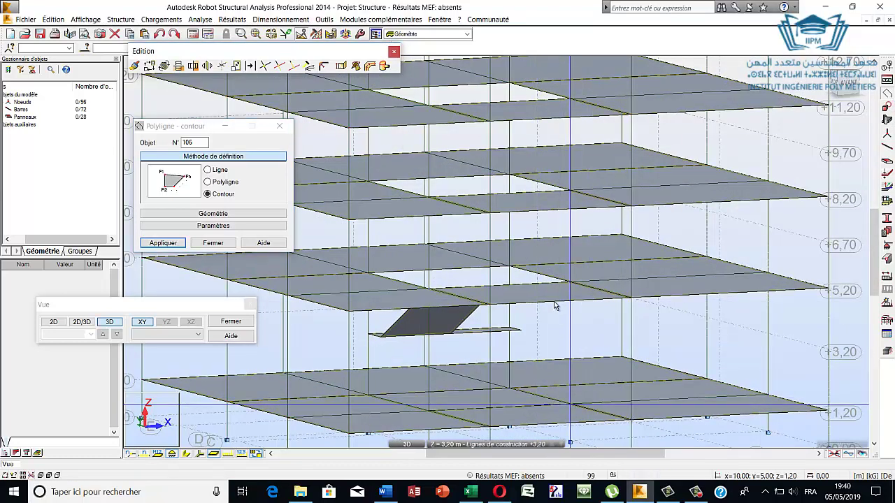
left_click(453, 331)
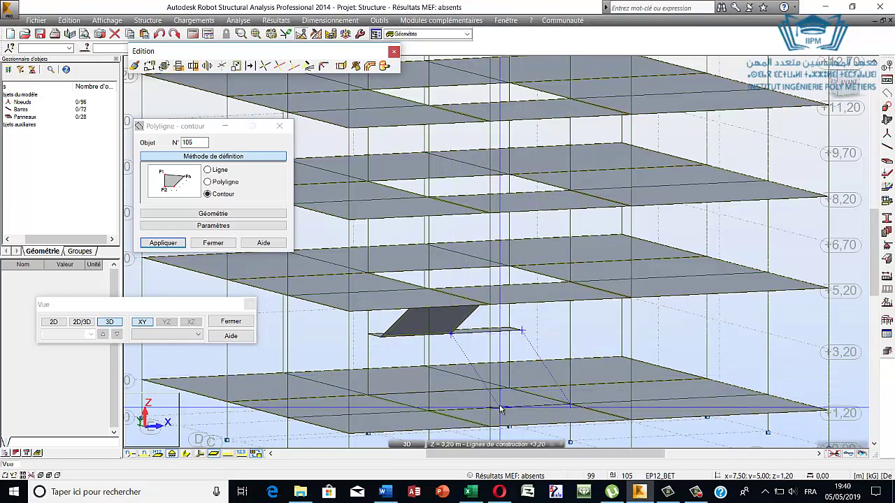
left_click(498, 408)
left_click(570, 404)
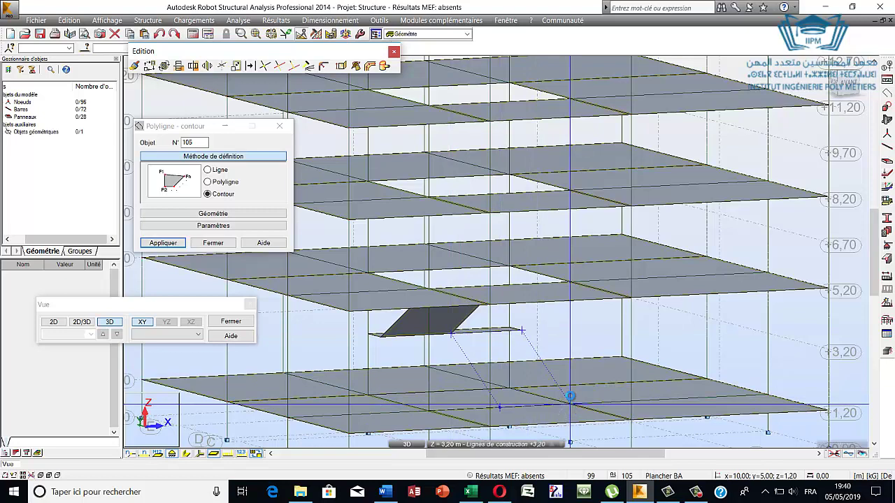
Create stair panel 107 from the lower flight contour
left_click(886, 161)
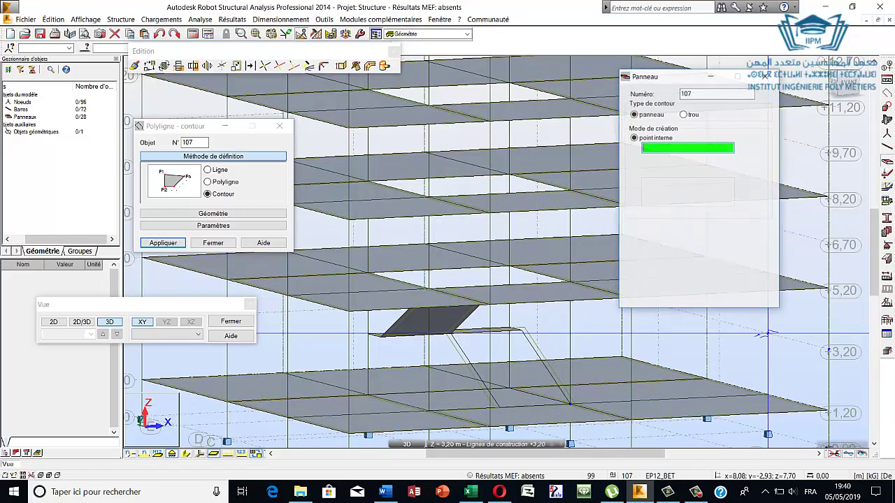
left_click(665, 175)
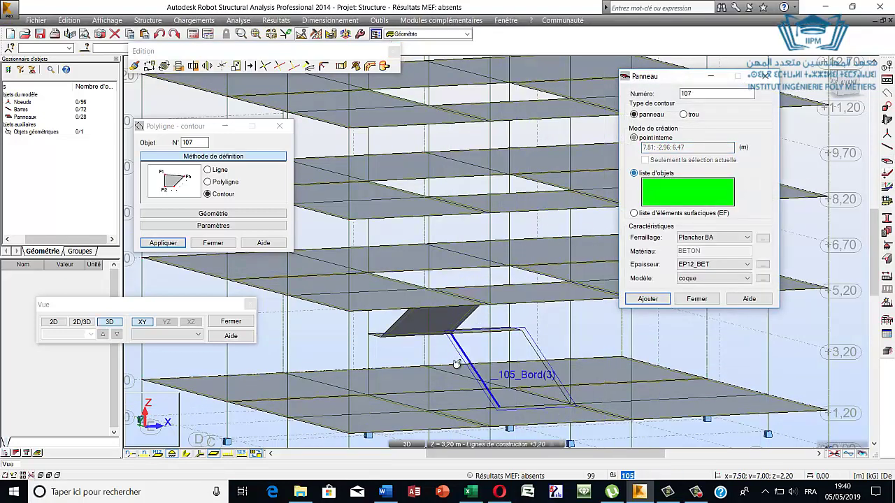
left_click(537, 376)
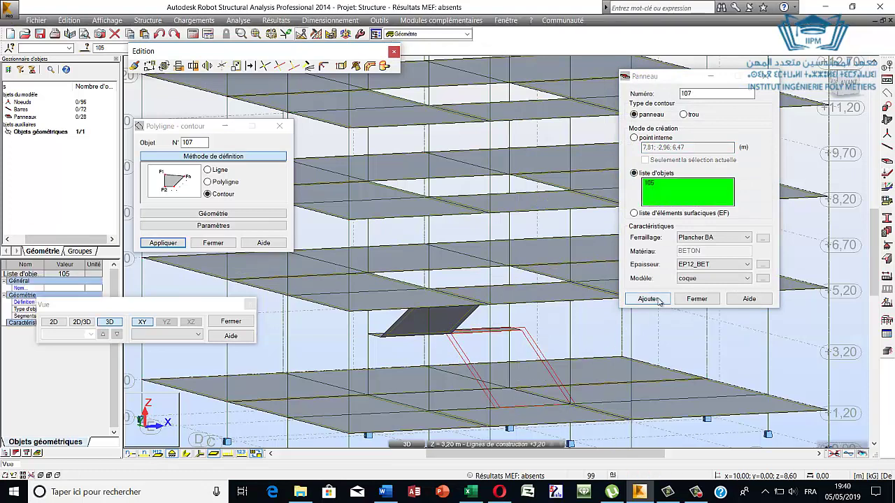
left_click(647, 299)
left_click(696, 301)
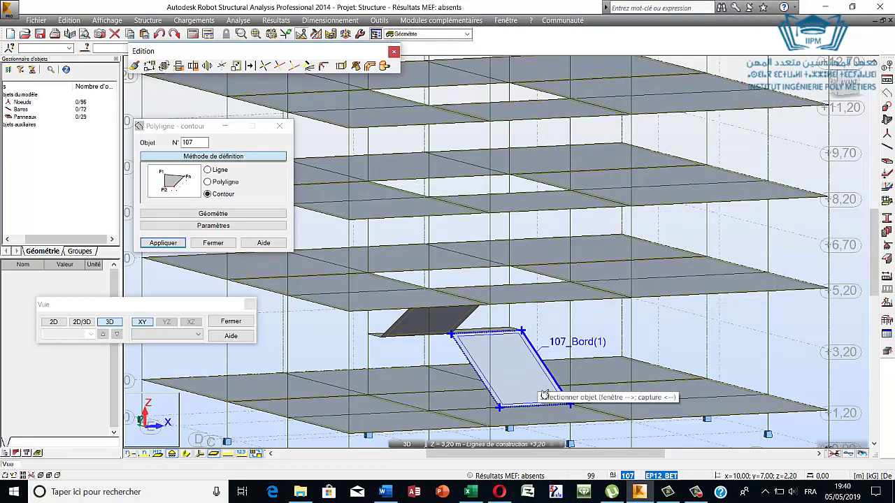
left_click(535, 387)
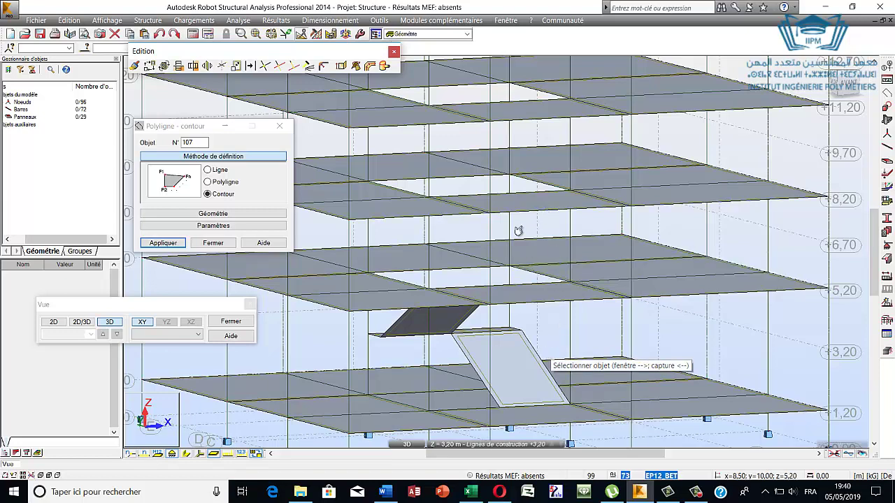
scroll(494, 264, "down", 2)
scroll(494, 264, "down", 2)
scroll(490, 238, "down", 1)
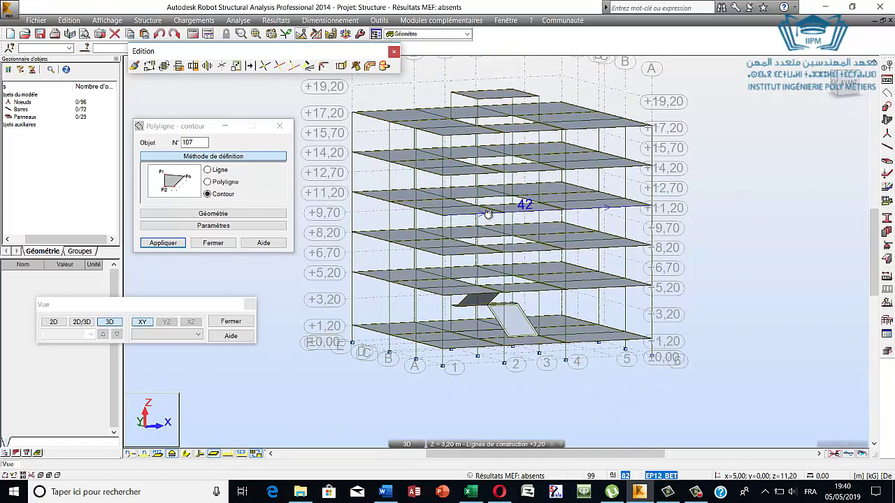
left_click(492, 211)
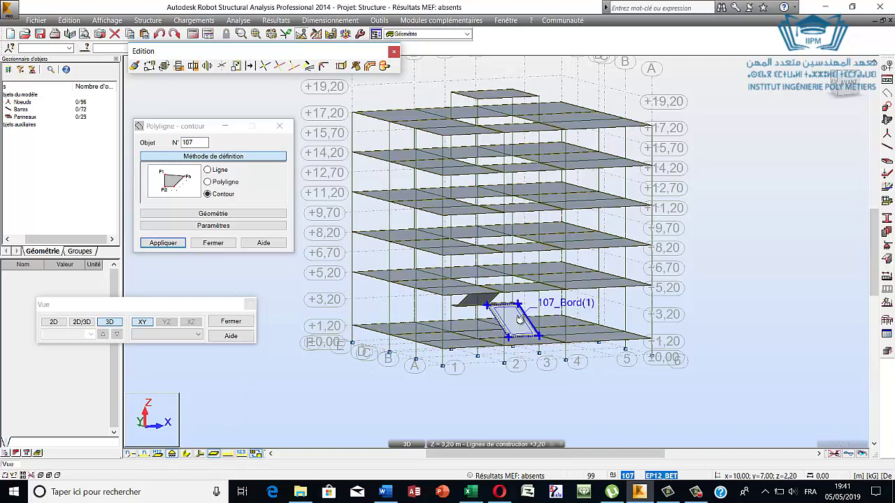
scroll(428, 294, "up", 2)
scroll(440, 253, "down", 3)
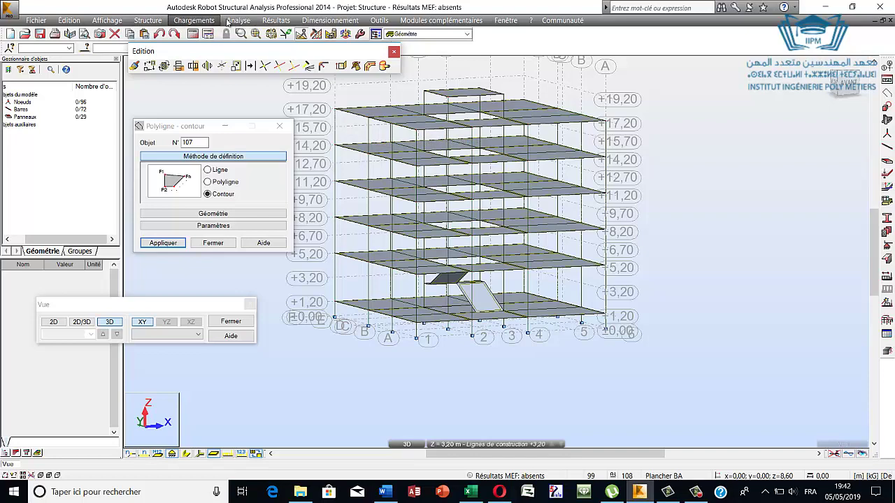
Add load case PERM1 as a permanent self-weight case
left_click(205, 26)
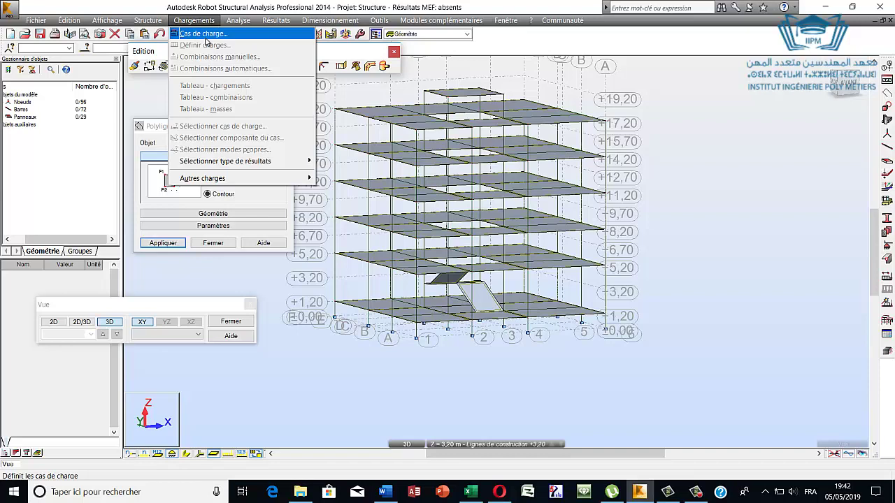
left_click(206, 35)
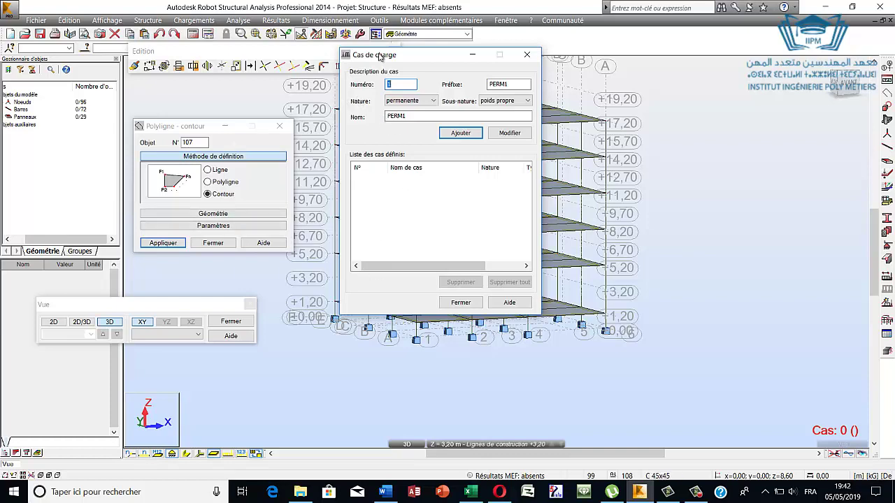
left_click_drag(383, 57, 554, 31)
key("Tab")
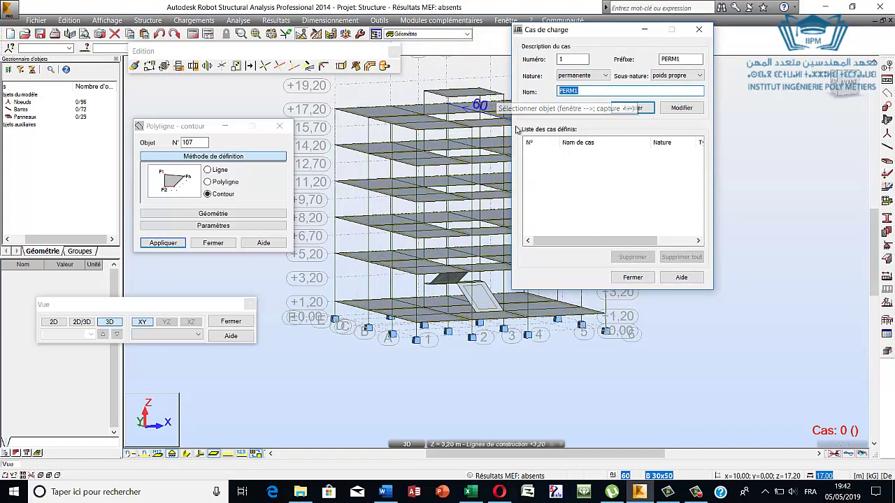
left_click(632, 108)
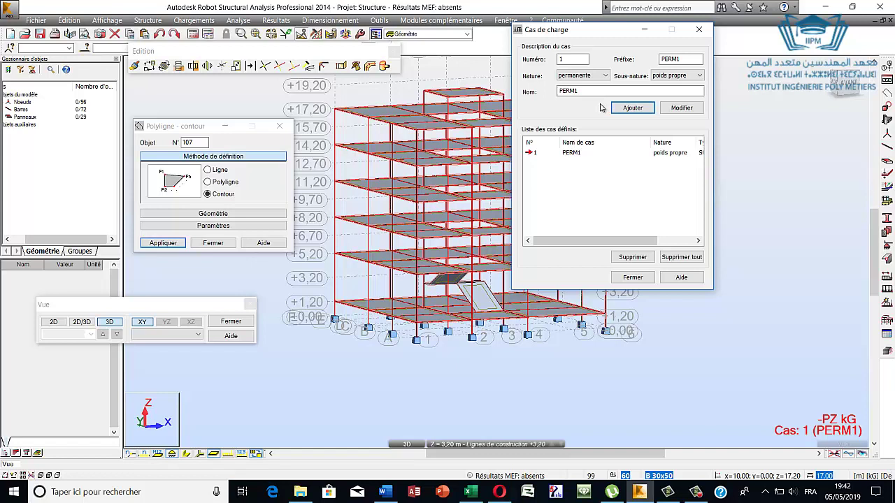
Add load case EXPL1 with nature d'exploitation
left_click(604, 75)
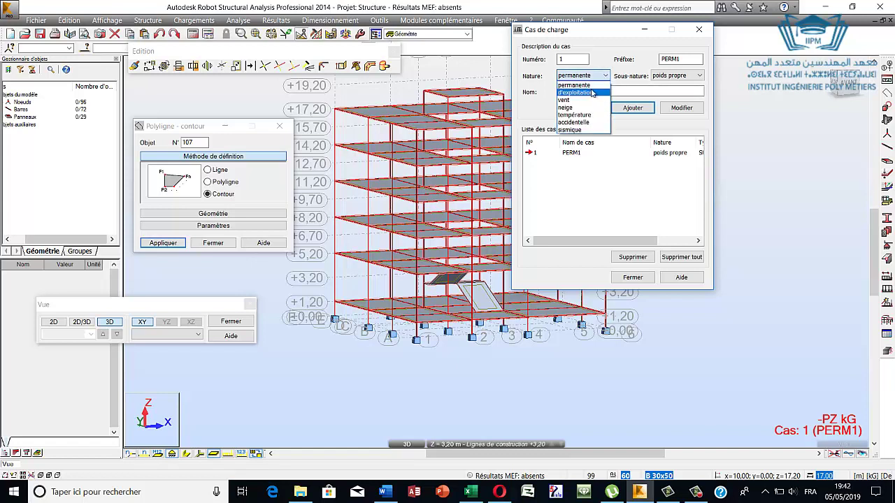
left_click(593, 93)
left_click(624, 112)
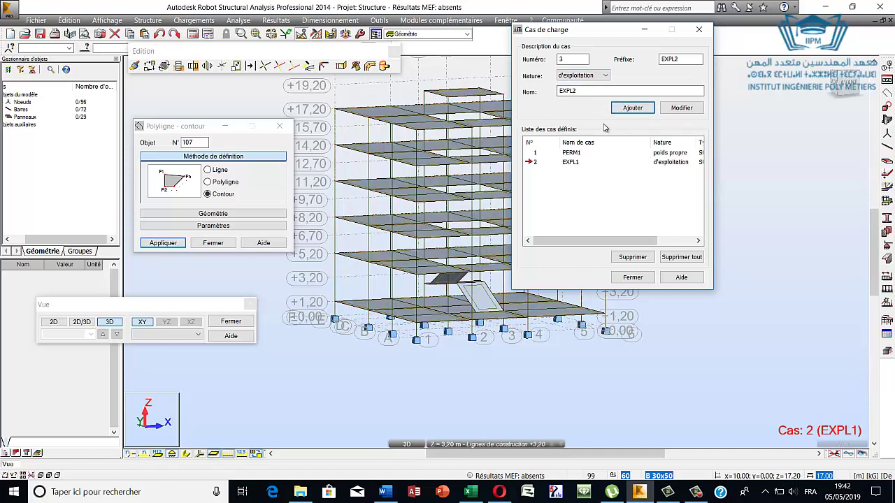
left_click(630, 277)
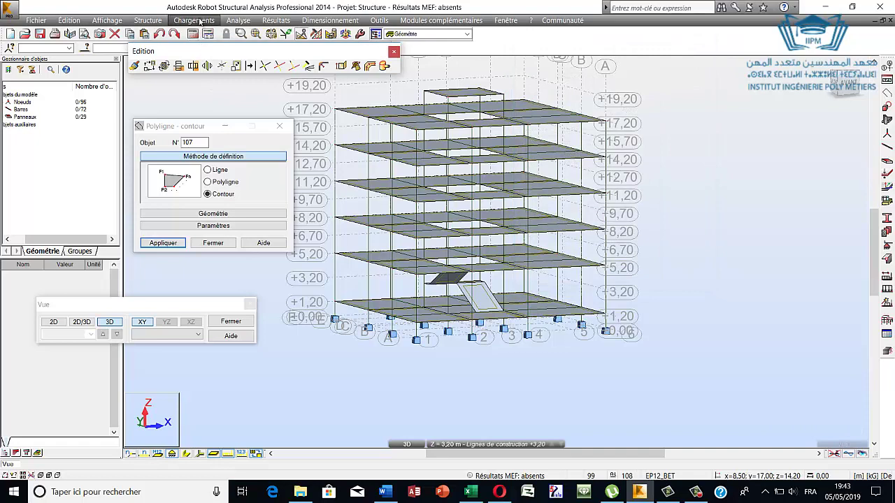
Open load definition for case 2 (EXPL1), float the Edition toolbar, and show surface loads
left_click(200, 21)
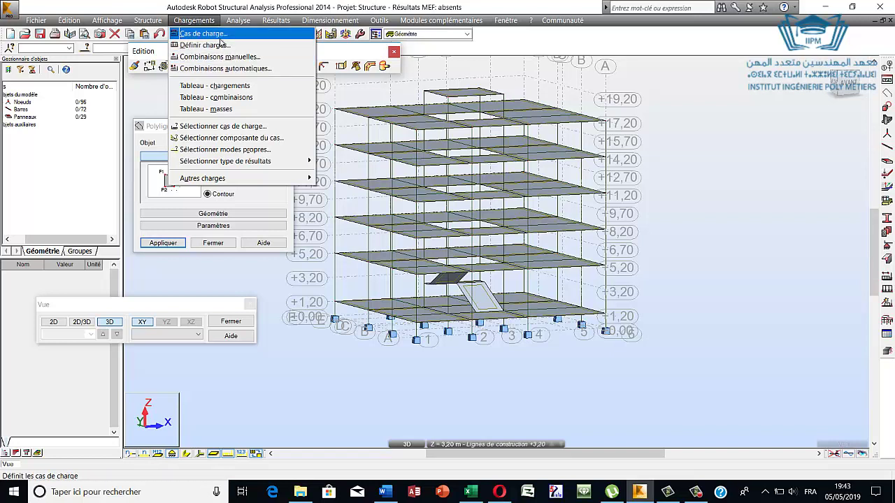
left_click(228, 45)
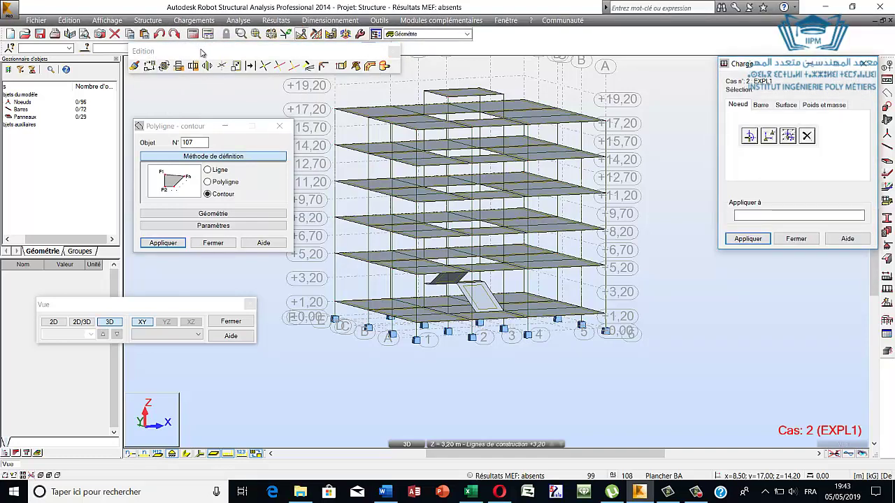
left_click_drag(202, 47, 200, 103)
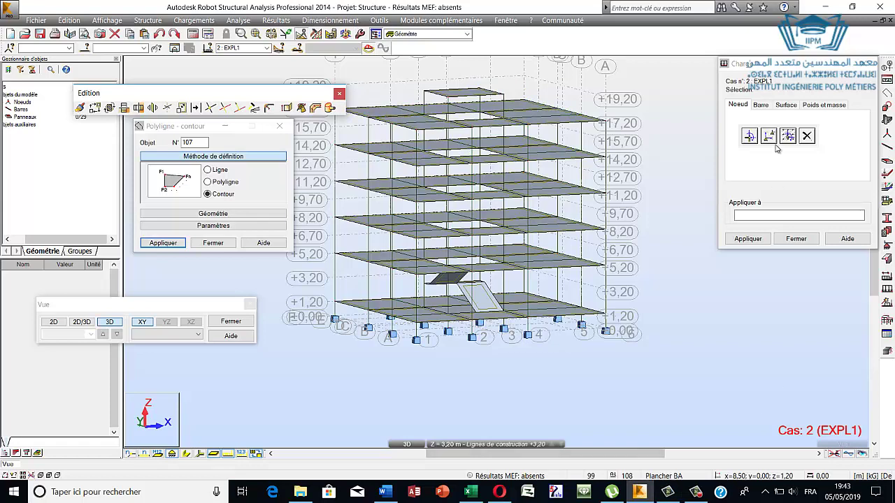
left_click(780, 104)
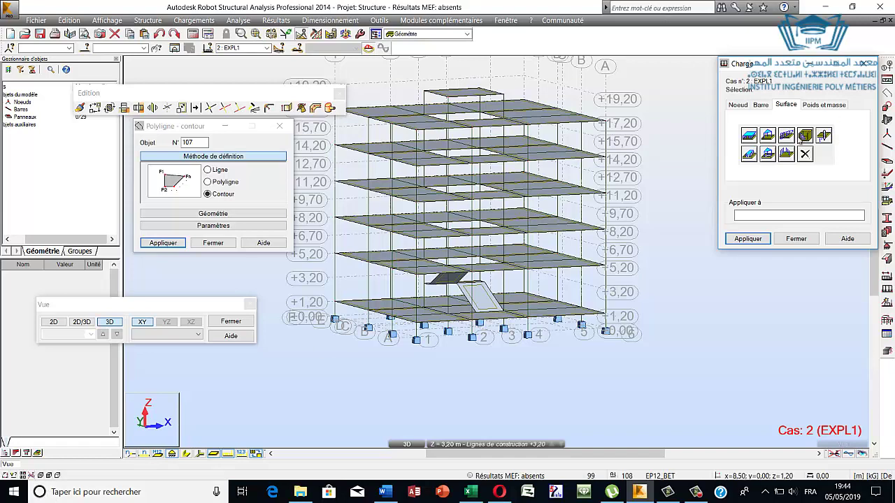
Define a uniform surface load of -350 kG/m2 in Z and add it for applying
left_click(747, 137)
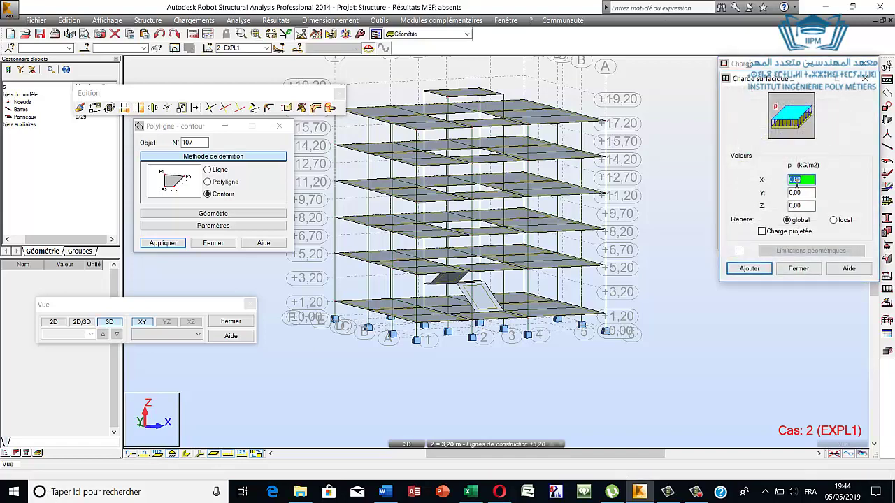
key("Tab")
key("Tab")
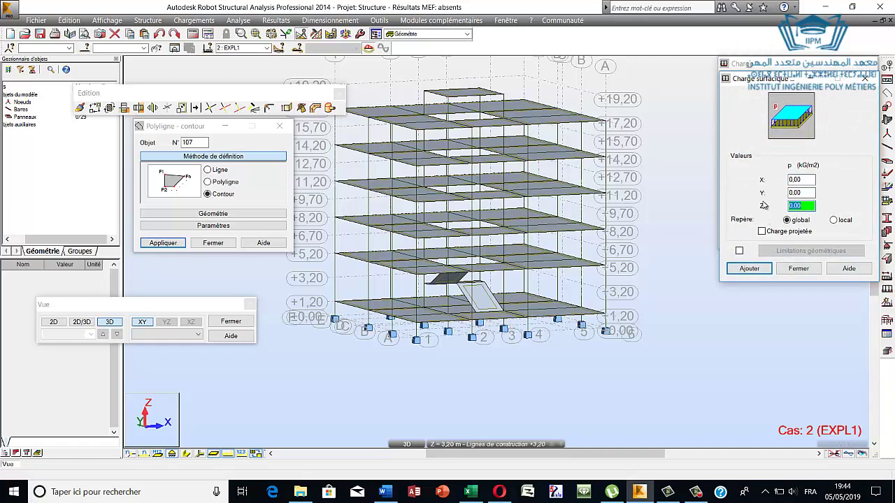
type("8")
type("0")
left_click(751, 270)
scroll(473, 88, "up", 2)
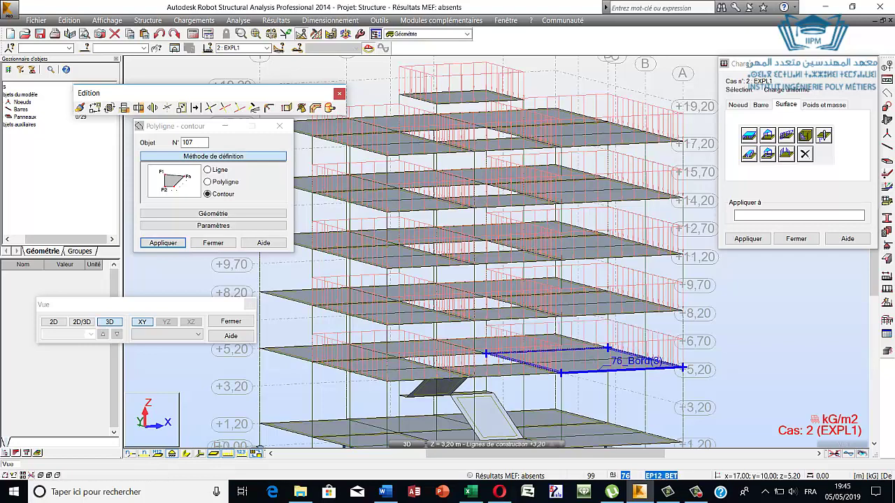
Apply the -350 kG/m2 load to slab panel 76 at +5.20, then return to Charge
left_click(589, 362)
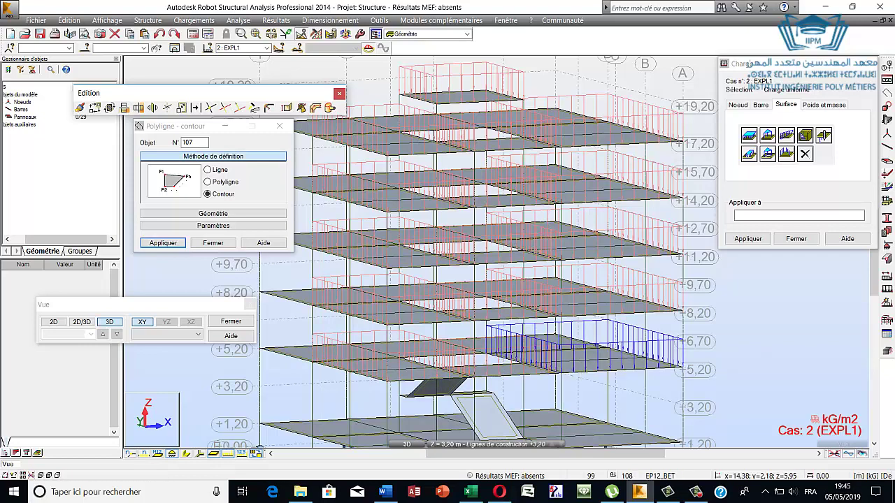
scroll(598, 412, "down", 2)
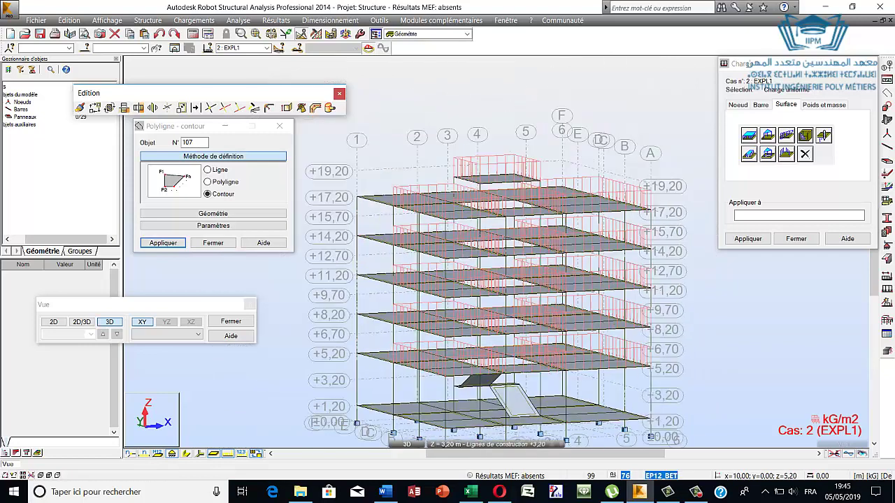
scroll(594, 391, "down", 2)
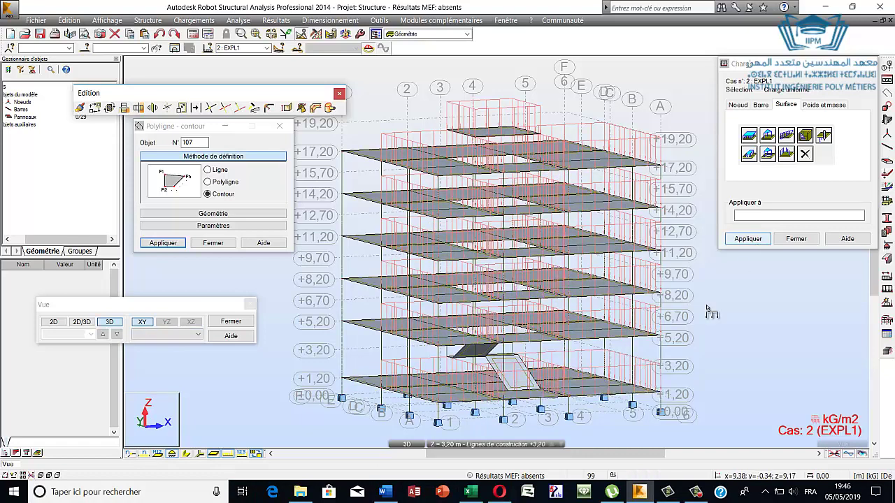
left_click(811, 64)
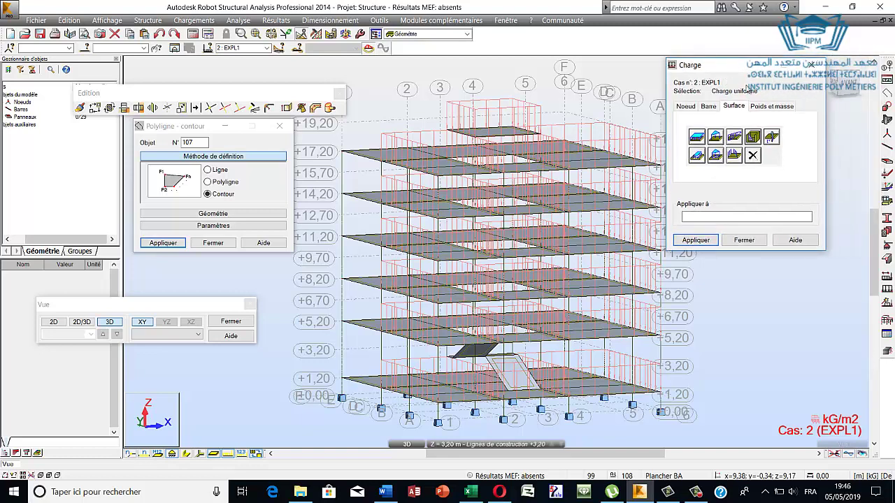
left_click_drag(756, 65, 739, 177)
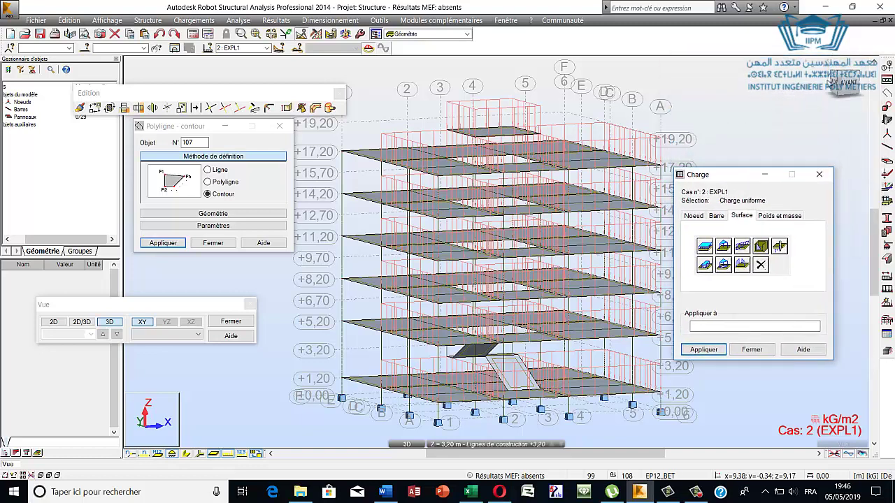
middle_click_drag(462, 265, 539, 269, "shift")
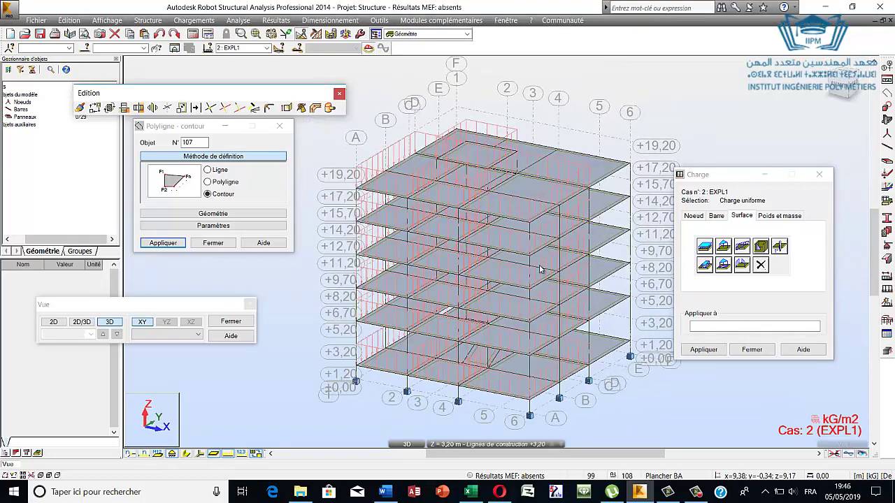
scroll(528, 216, "down", 2)
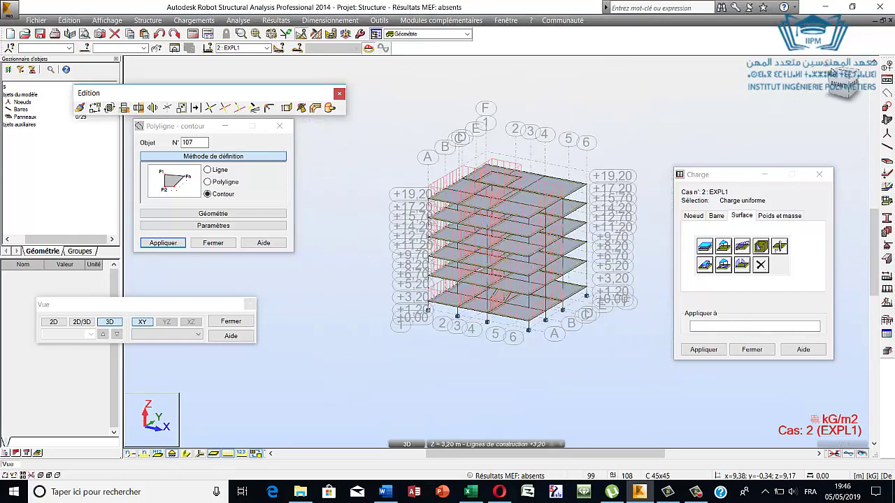
middle_click_drag(573, 194, 499, 201, "shift")
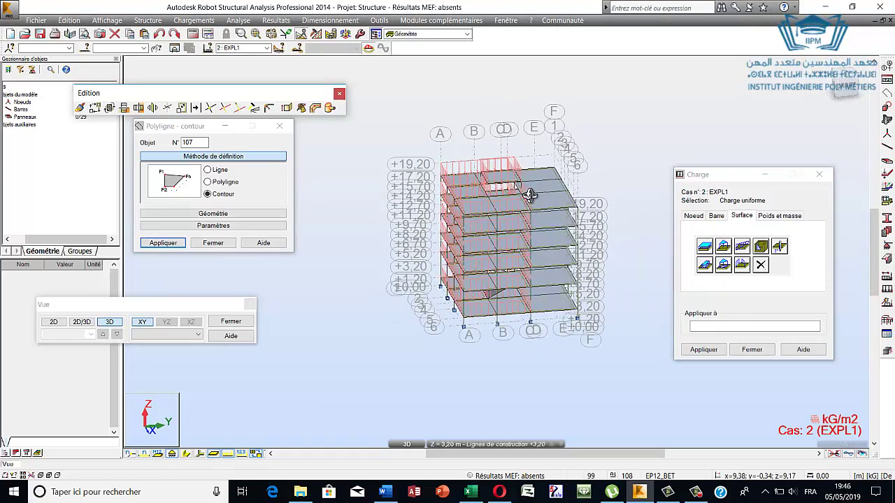
scroll(499, 201, "up", 1)
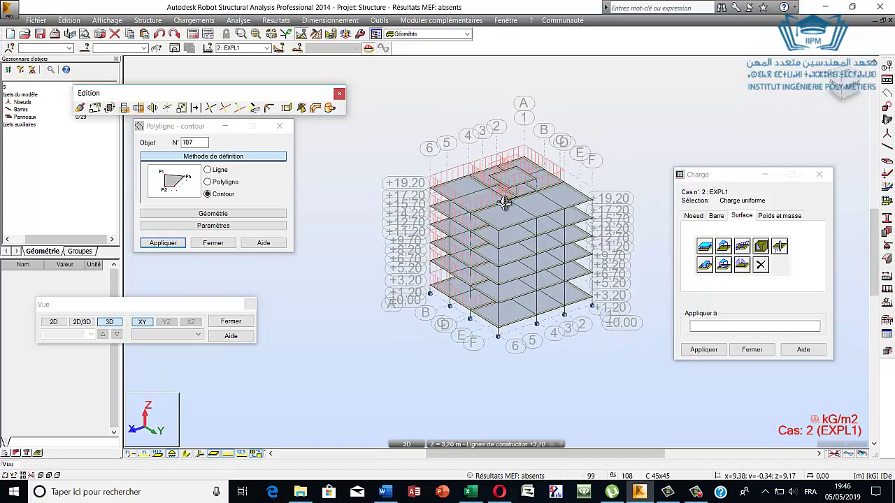
scroll(503, 202, "up", 2)
scroll(528, 209, "up", 2)
scroll(521, 202, "up", 2)
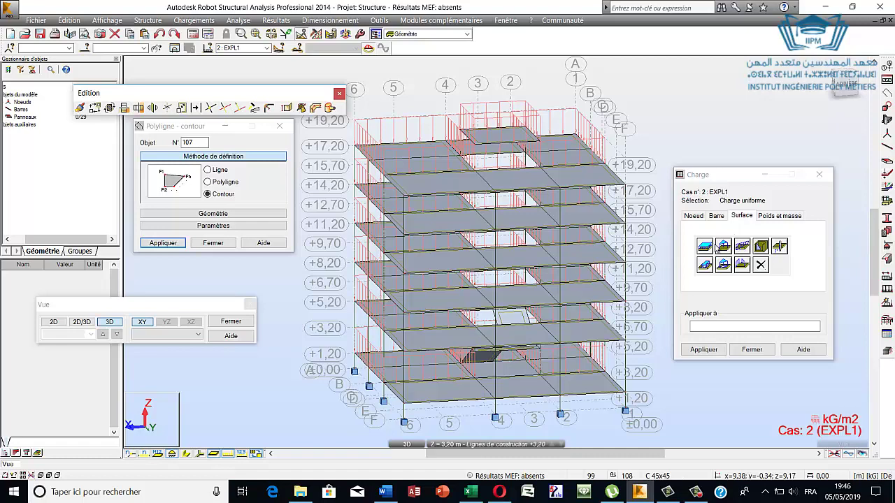
Reapply the -350 kG/m2 uniform surface load and close the Charge dialog
left_click(703, 250)
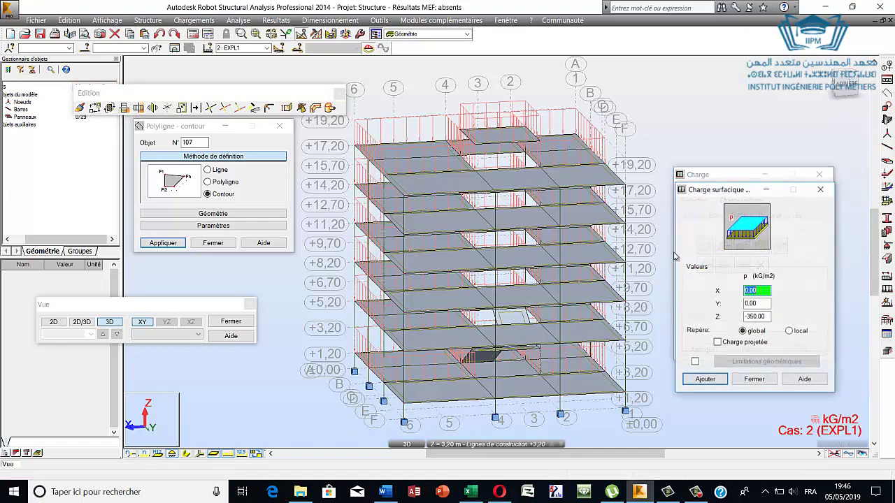
left_click(705, 380)
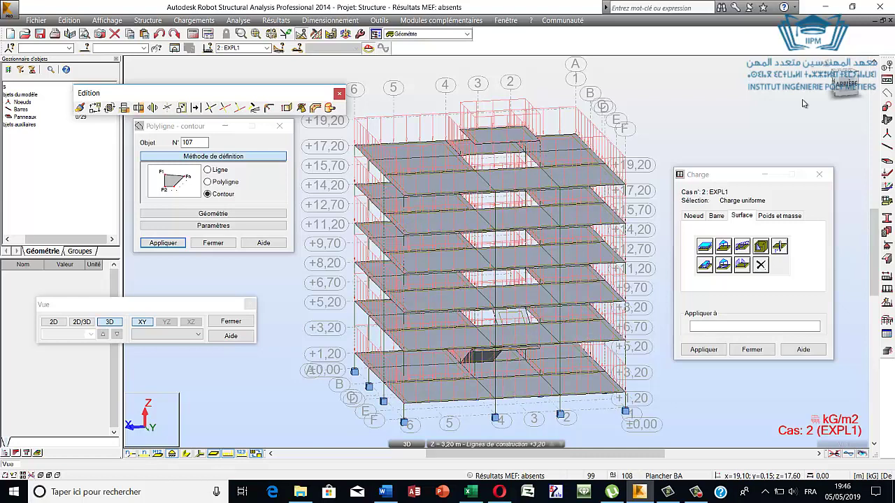
left_click(752, 350)
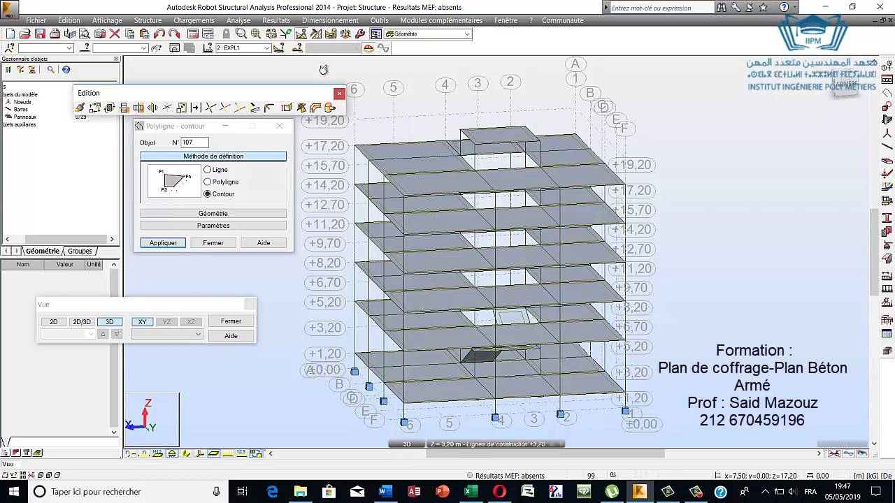
left_click(184, 21)
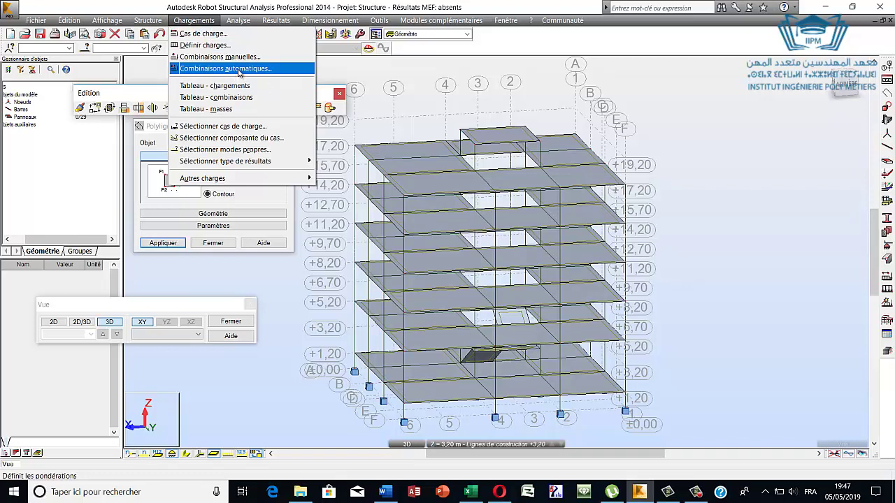
Define combination 3 COMB1 as ELU containing PERM1 and EXPL1
left_click(244, 59)
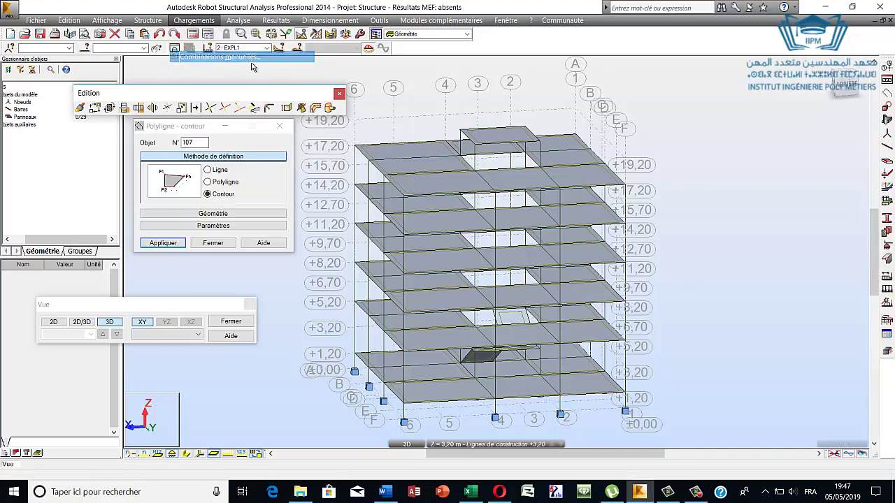
left_click_drag(434, 189, 490, 122)
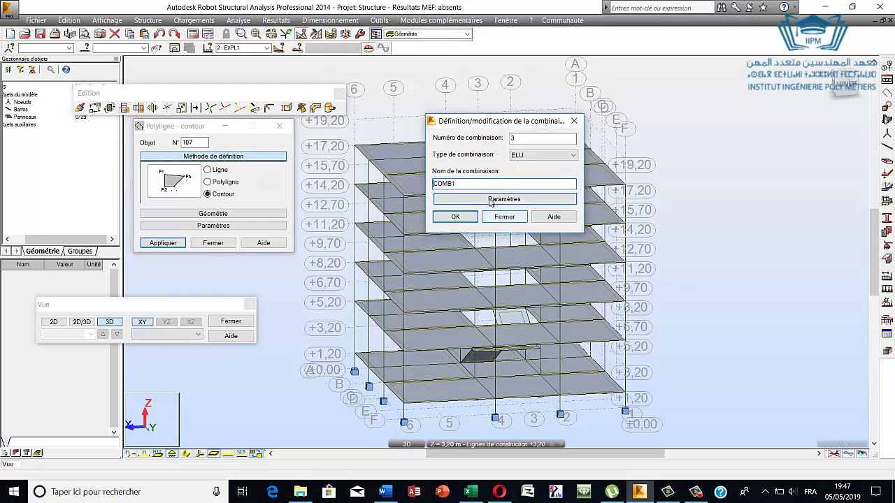
left_click(455, 217)
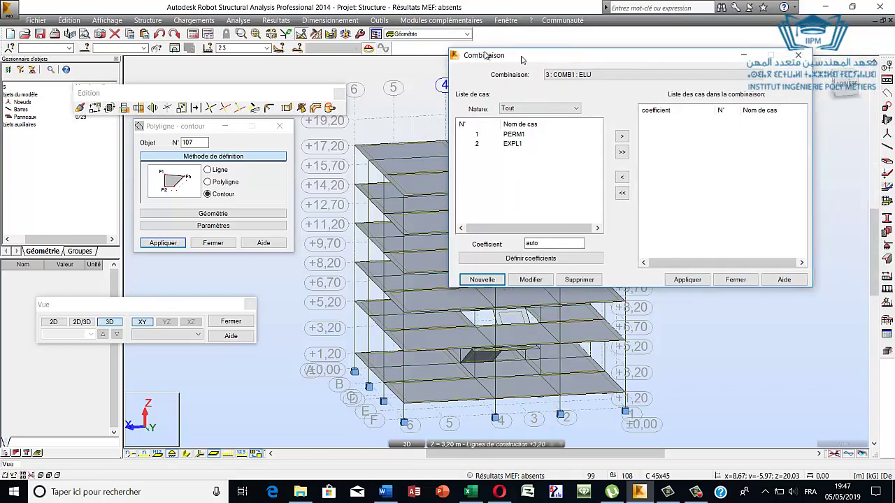
left_click_drag(589, 68, 427, 49)
left_click(526, 142)
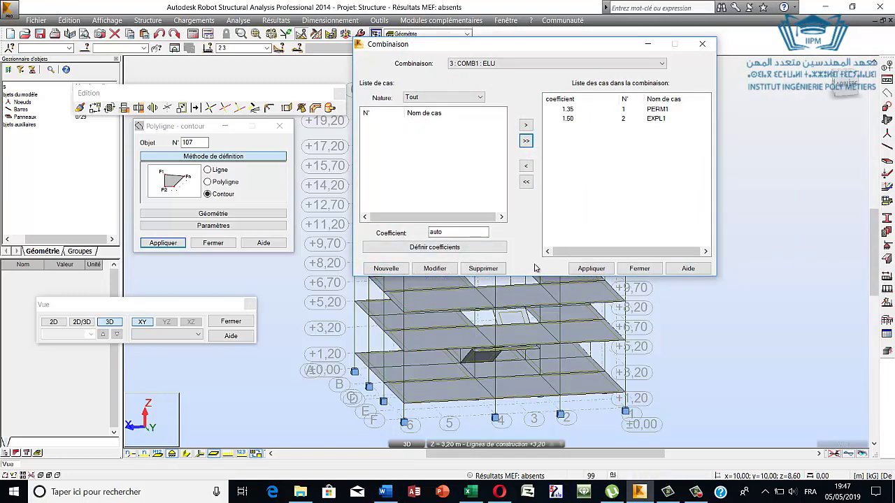
Create combination 4 named COMB2 of type ELS
left_click(384, 268)
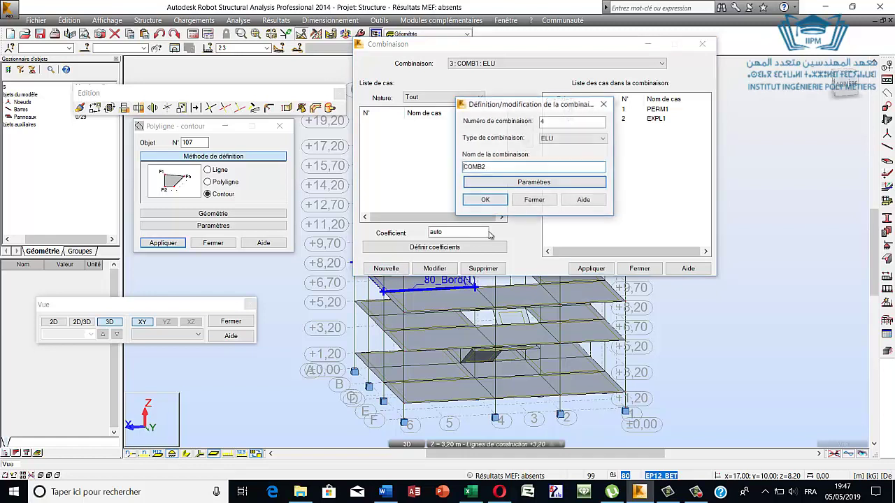
left_click(578, 138)
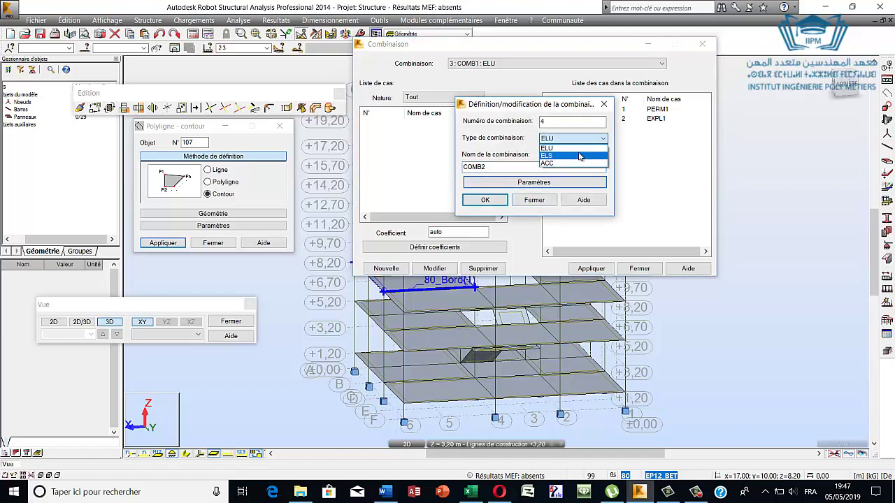
left_click(579, 156)
left_click(478, 203)
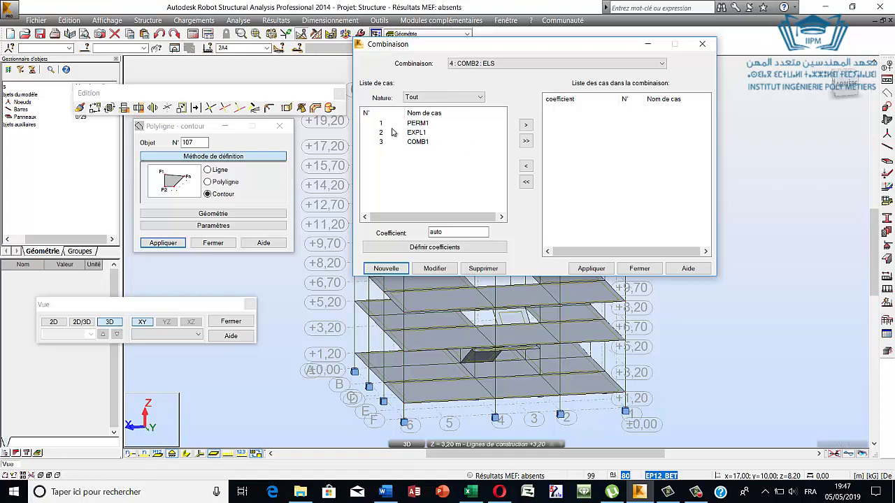
Add PERM1 and EXPL1 to COMB2 at coefficient 1.00 each and save it
left_click(381, 124)
left_click(526, 125)
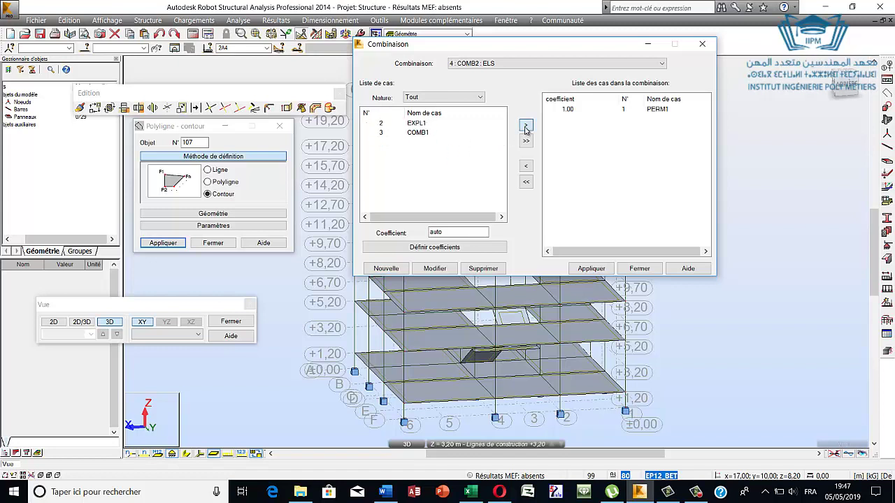
left_click(381, 124)
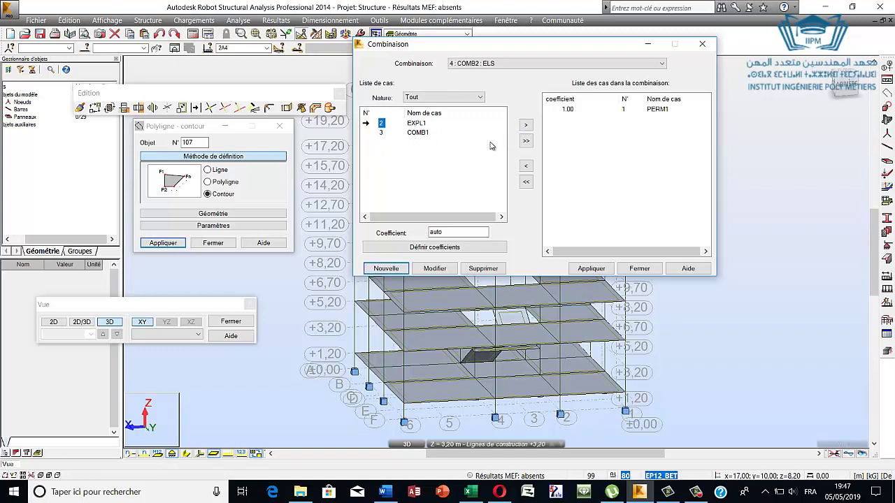
left_click(526, 125)
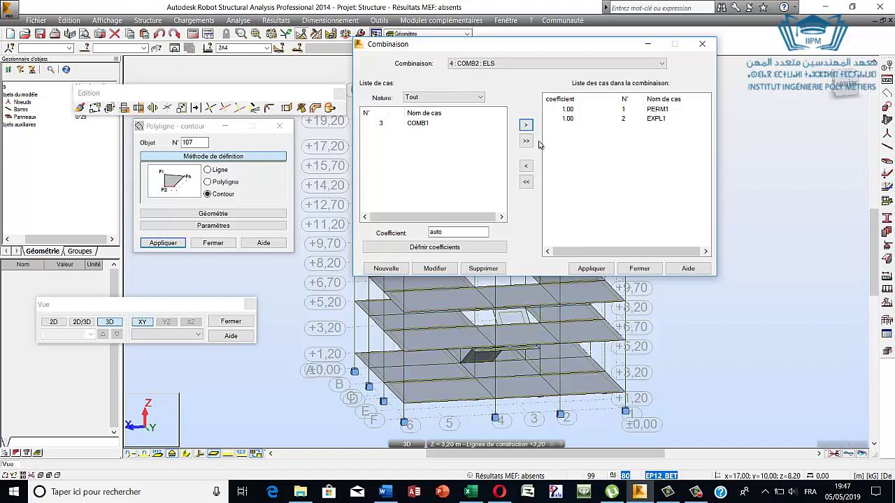
left_click(590, 269)
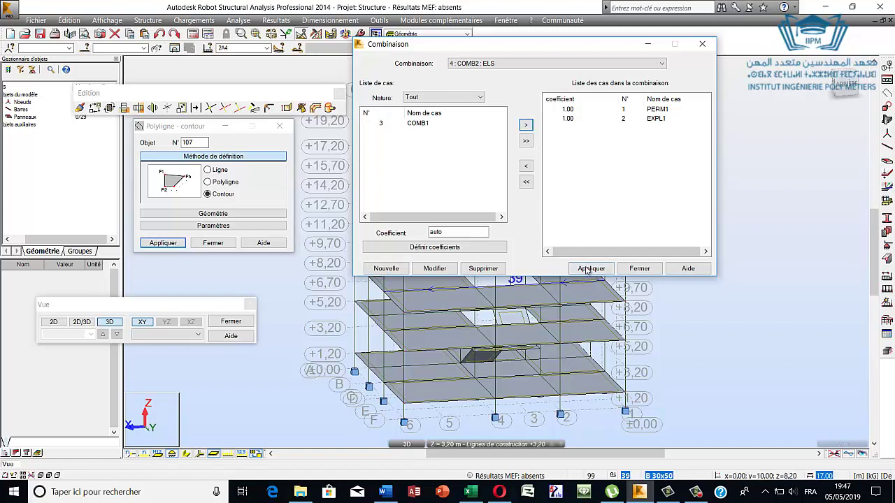
left_click(639, 268)
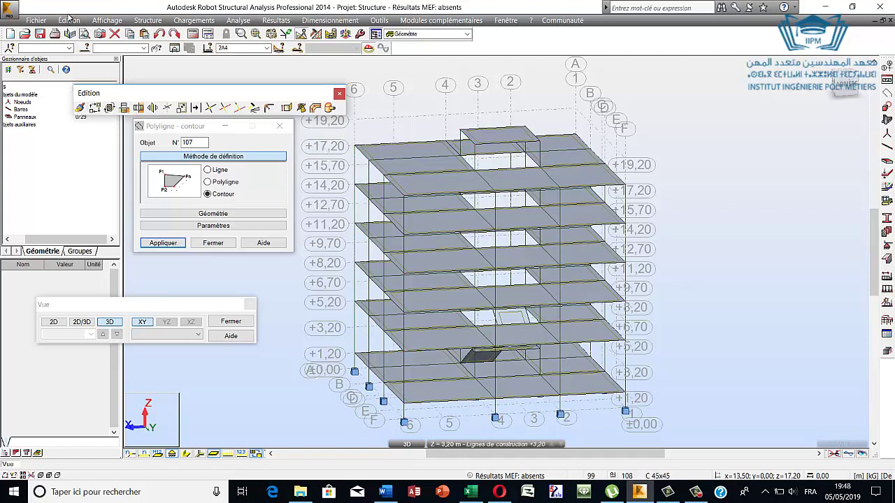
Run Corriger on the whole structure with bar intersections included, regenerating the mesh
left_click(69, 20)
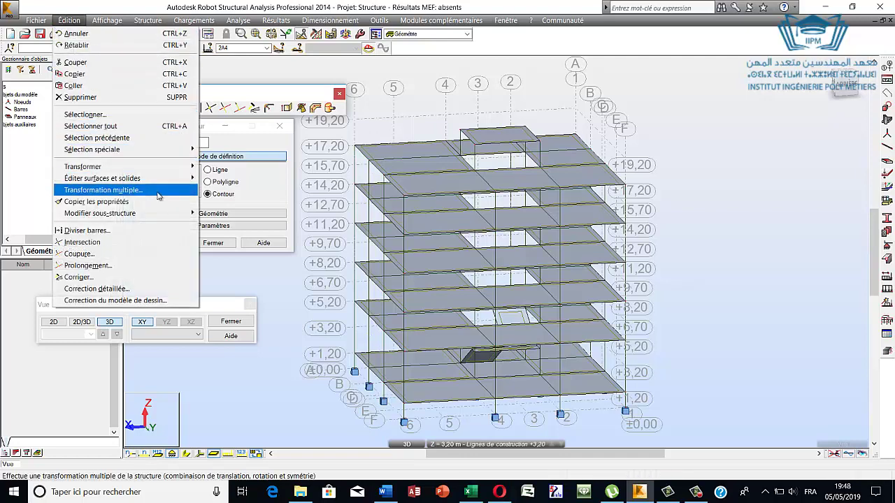
left_click(166, 276)
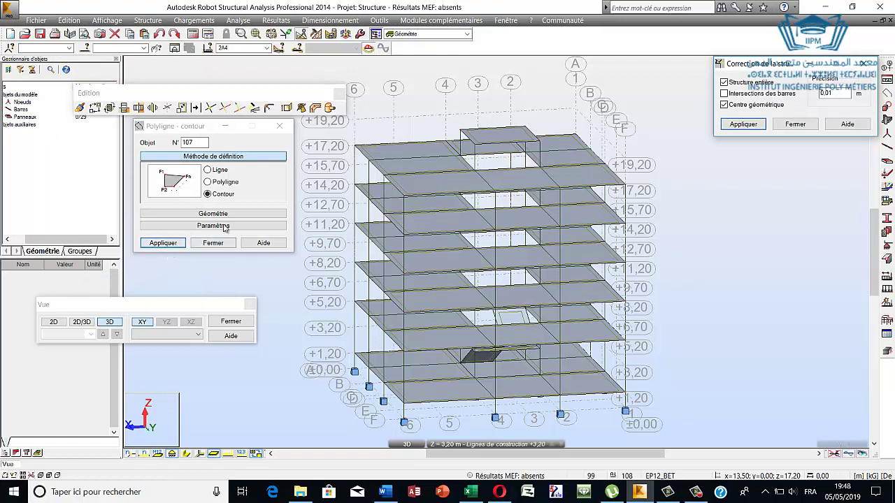
left_click(759, 93)
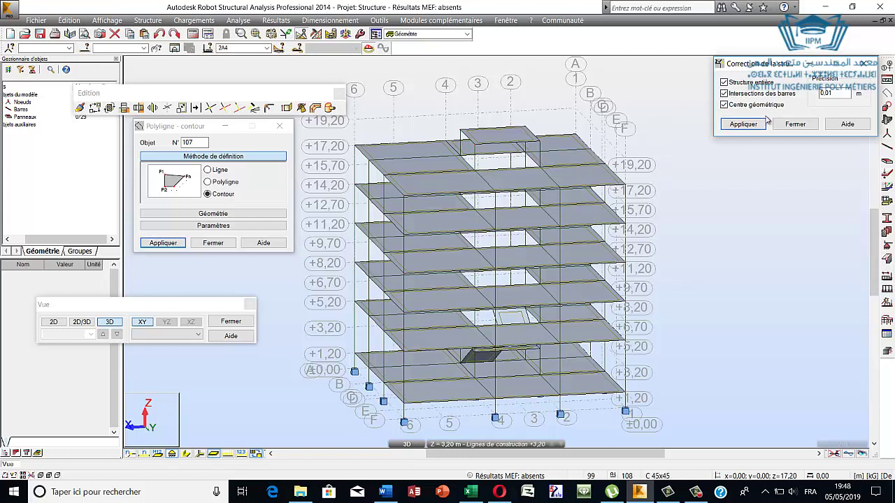
left_click(740, 122)
left_click(754, 125)
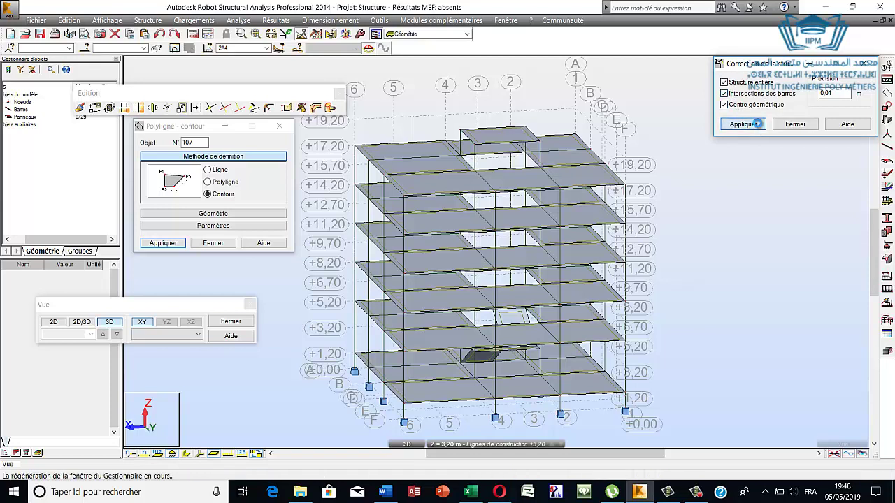
left_click(813, 126)
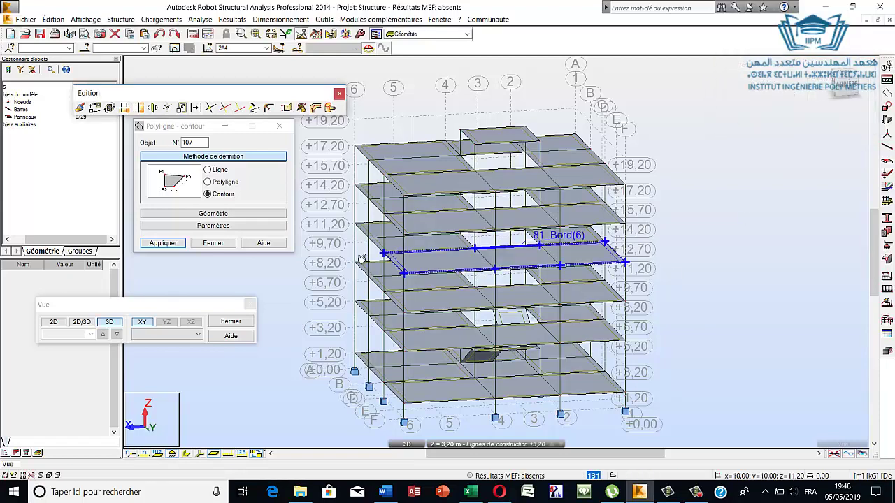
Select column 499 to inspect its properties, then clear the selection
left_click(353, 175)
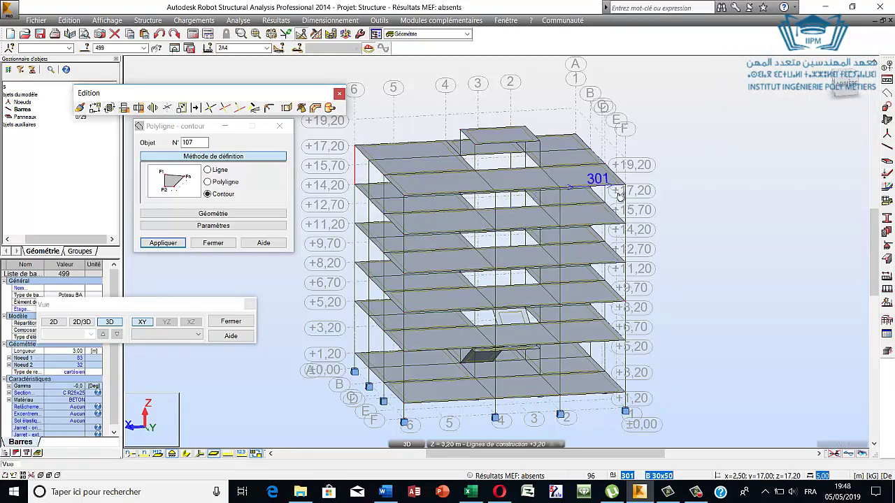
left_click(637, 209)
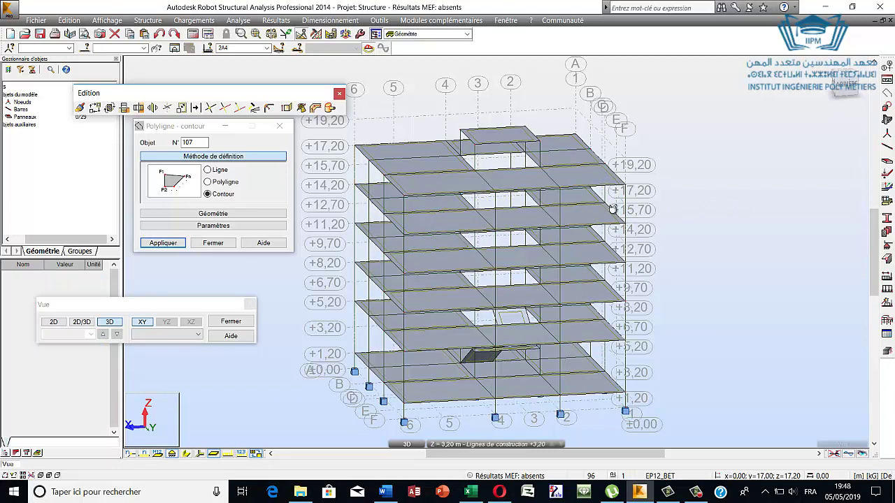
left_click(323, 205)
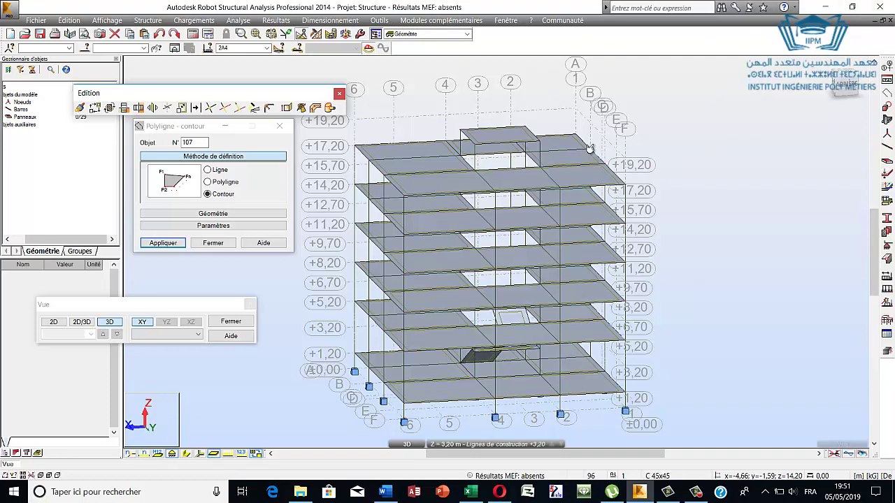
Assign the 'plancher - diaphragme rigide' panel calculation model to slab panel 89
left_click(581, 185)
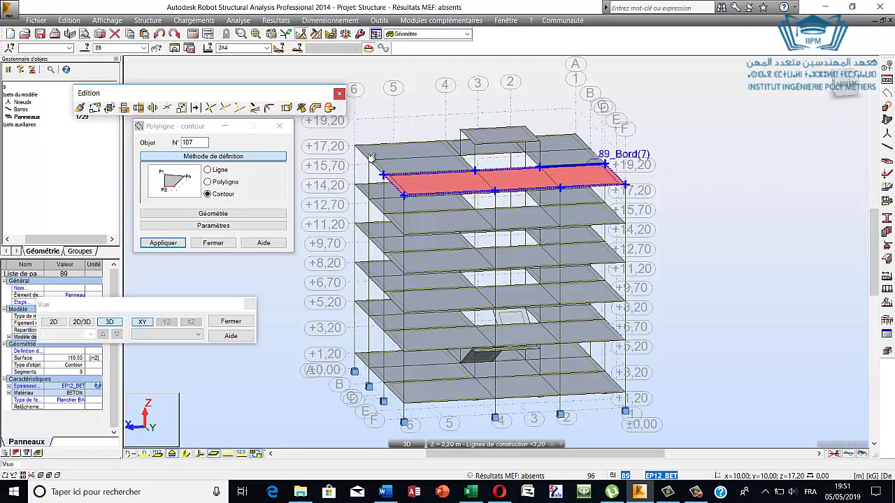
left_click(148, 21)
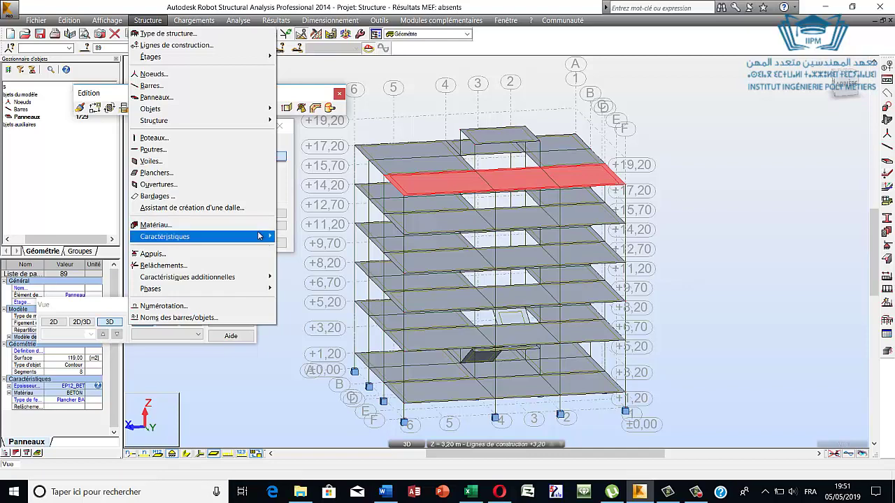
mouse_move(165, 237)
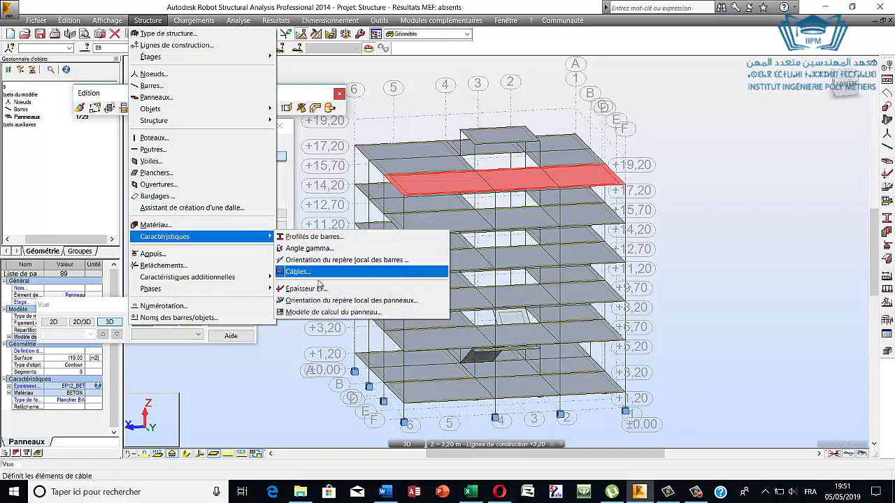
left_click(340, 313)
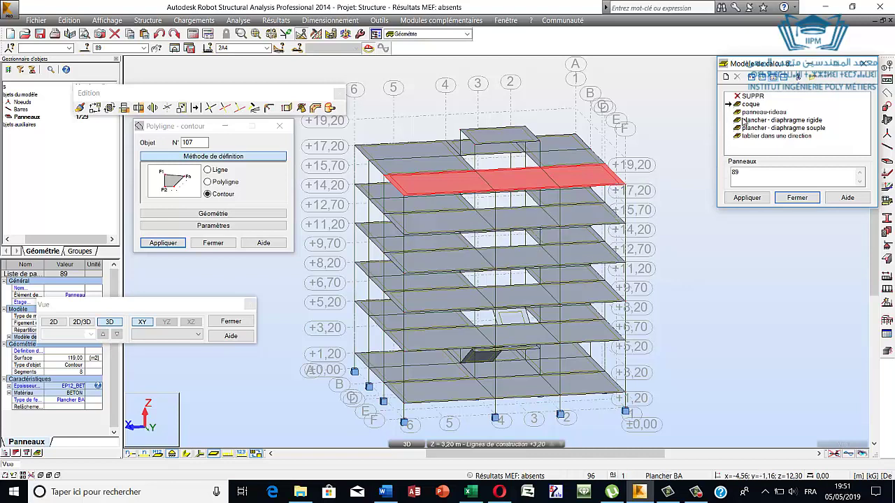
left_click(744, 124)
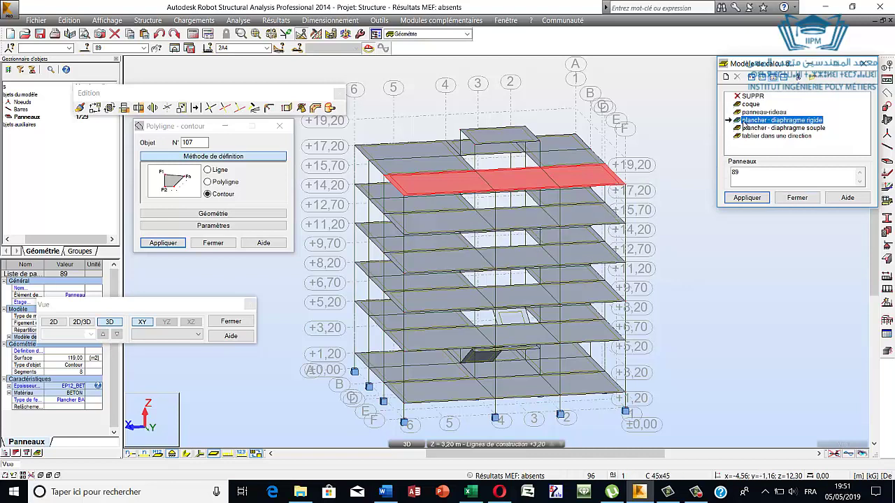
left_click(738, 200)
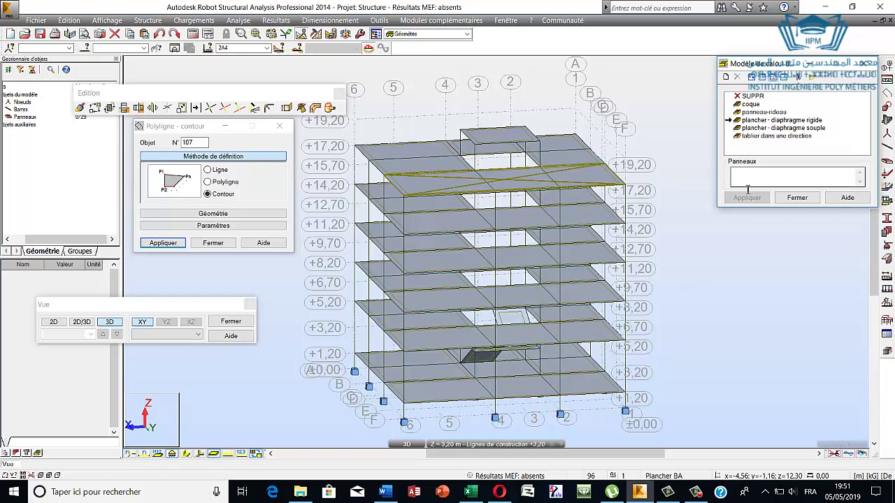
left_click(798, 198)
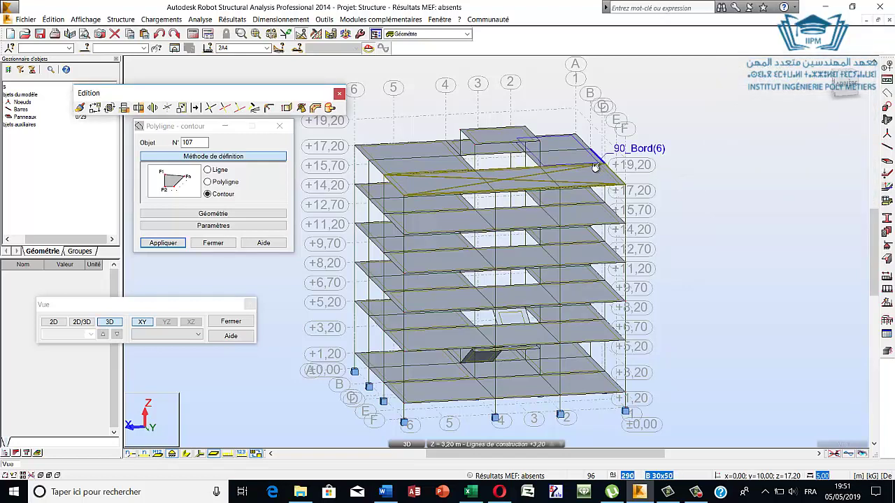
left_click(412, 142)
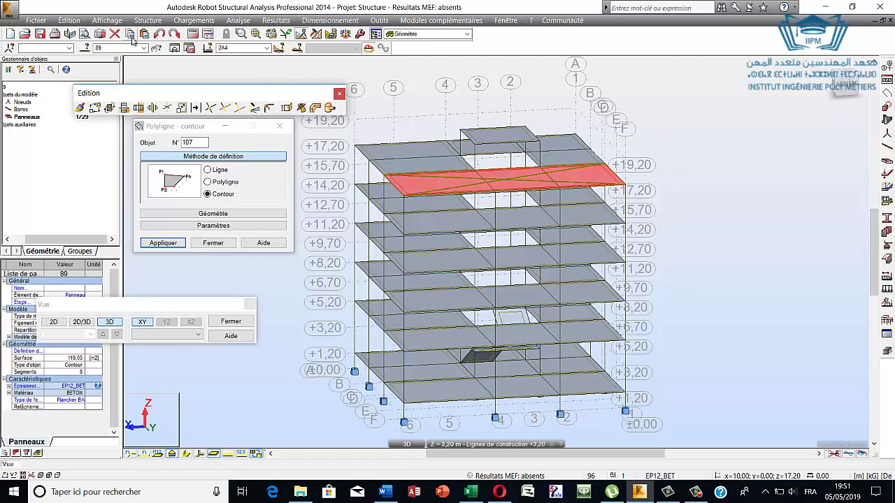
left_click(147, 20)
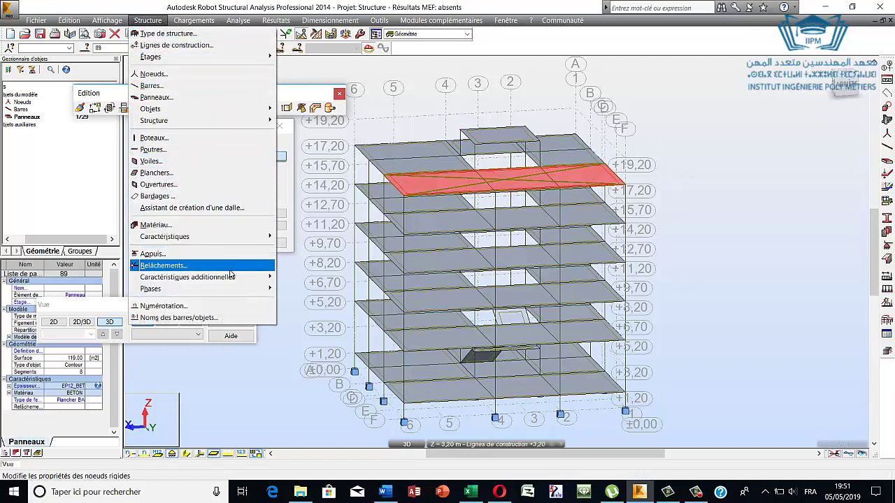
mouse_move(187, 277)
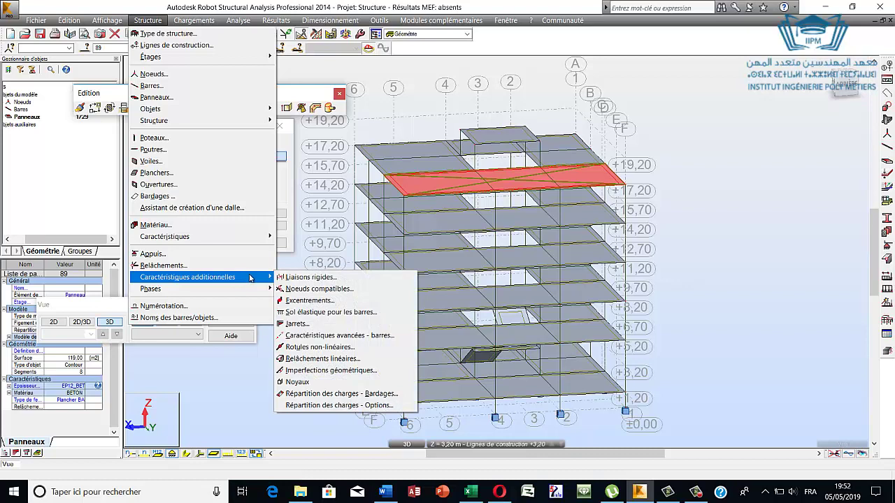
left_click(306, 405)
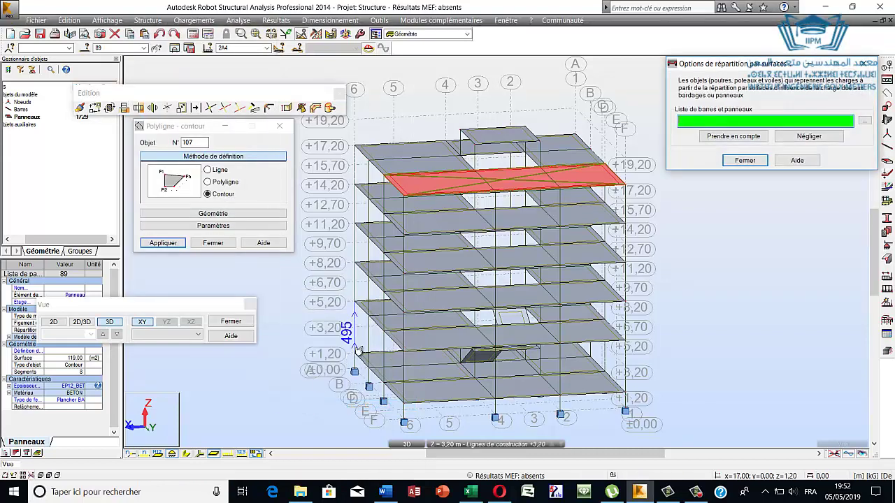
left_click(745, 160)
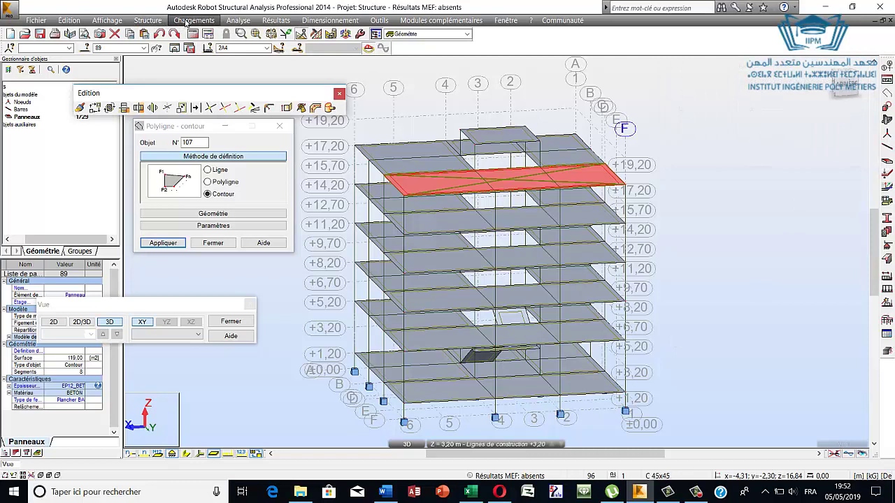
Open the Répartition des charges window for panel 89 and move it to the centre
left_click(147, 21)
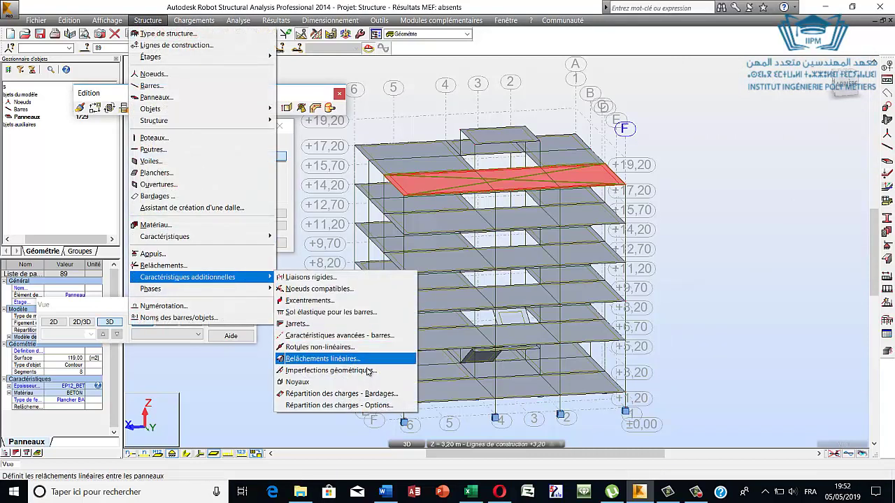
left_click(384, 393)
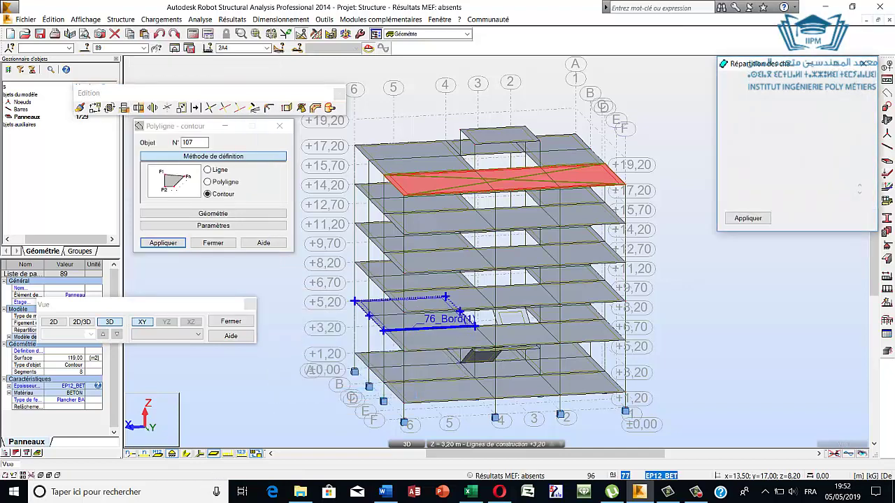
left_click_drag(762, 64, 535, 95)
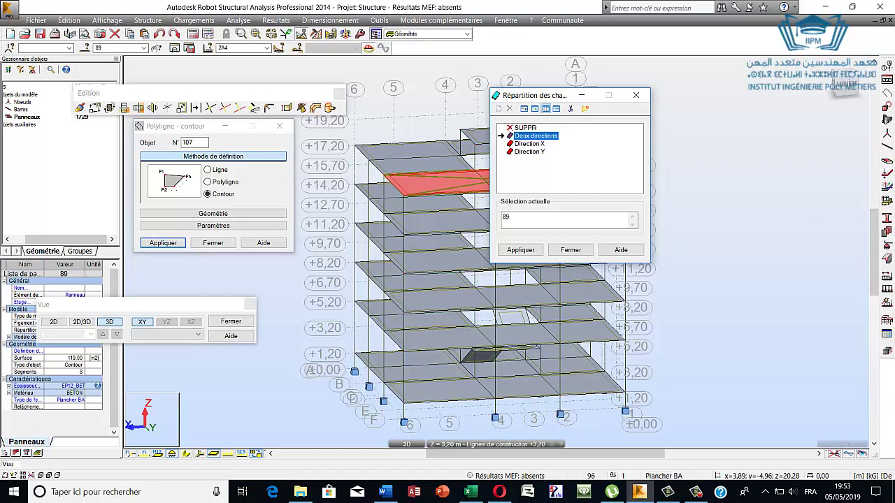
Set panel 89's load distribution to Direction X only
left_click(536, 145)
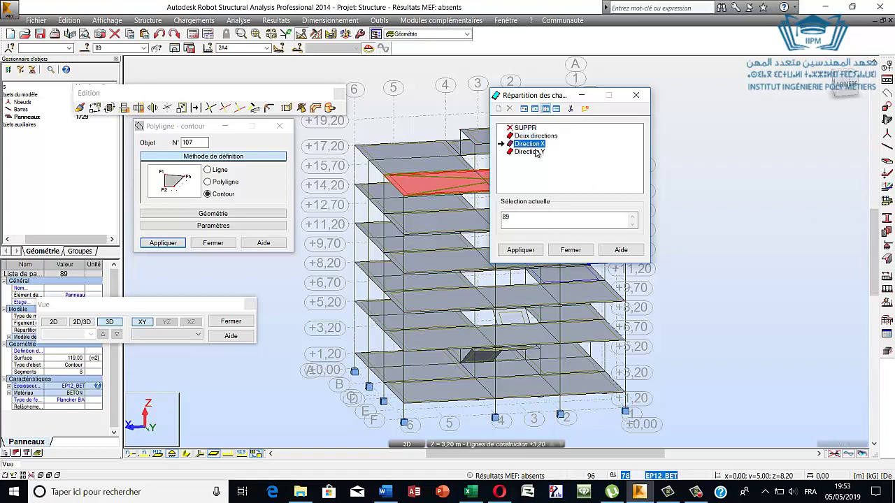